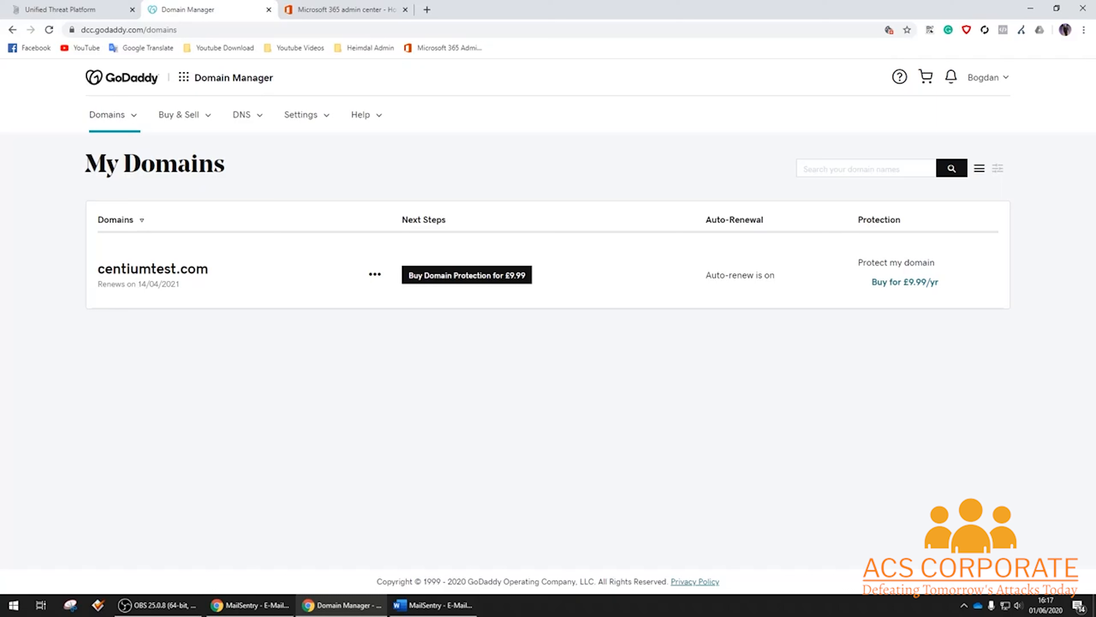
# Open the actions menu for centiumtest.com, showing Manage DNS, Domain settings and Manage Office 365.
pyautogui.click(375, 276)
# Change the existing MX record to point to eu-c01.centiumsecurity.dk and save it.
pyautogui.click(419, 317)
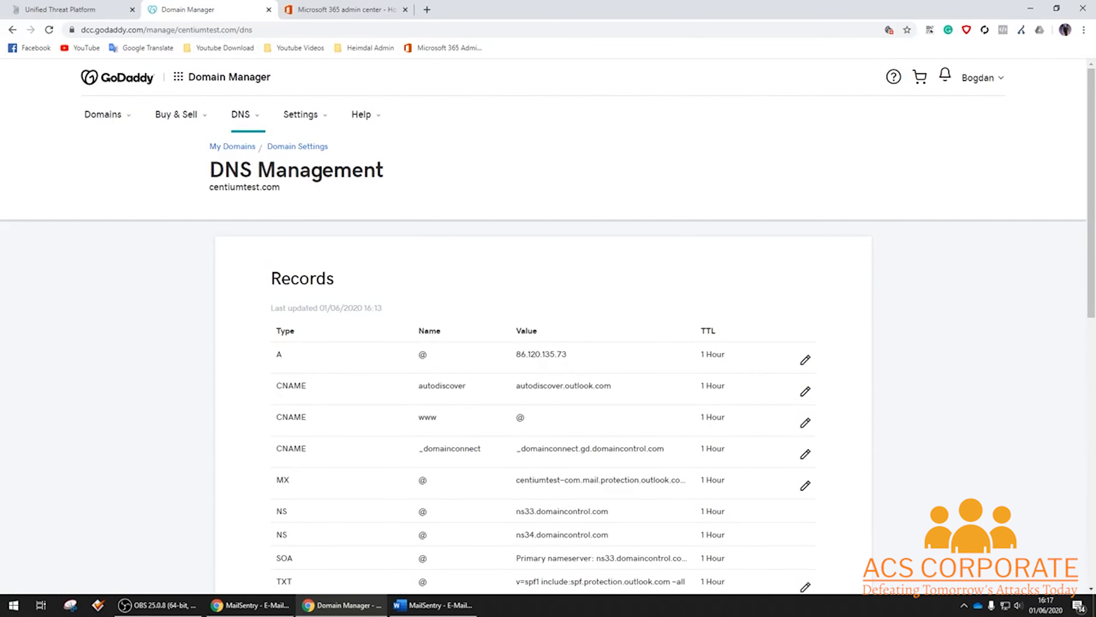
pyautogui.scroll(-2, 1047, 300)
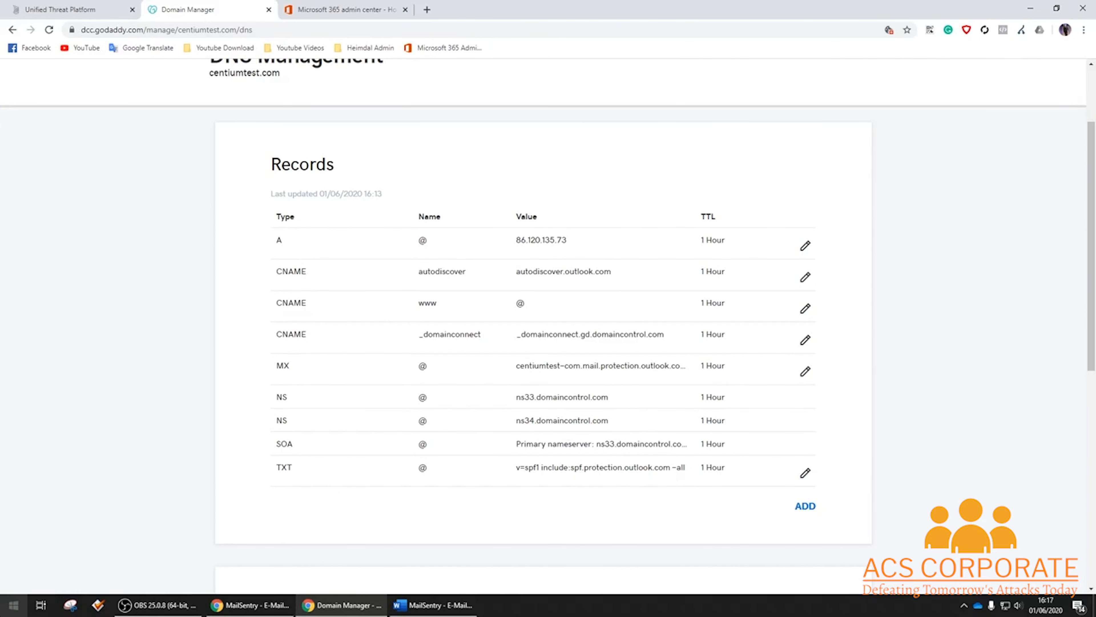
pyautogui.click(805, 371)
pyautogui.click(433, 605)
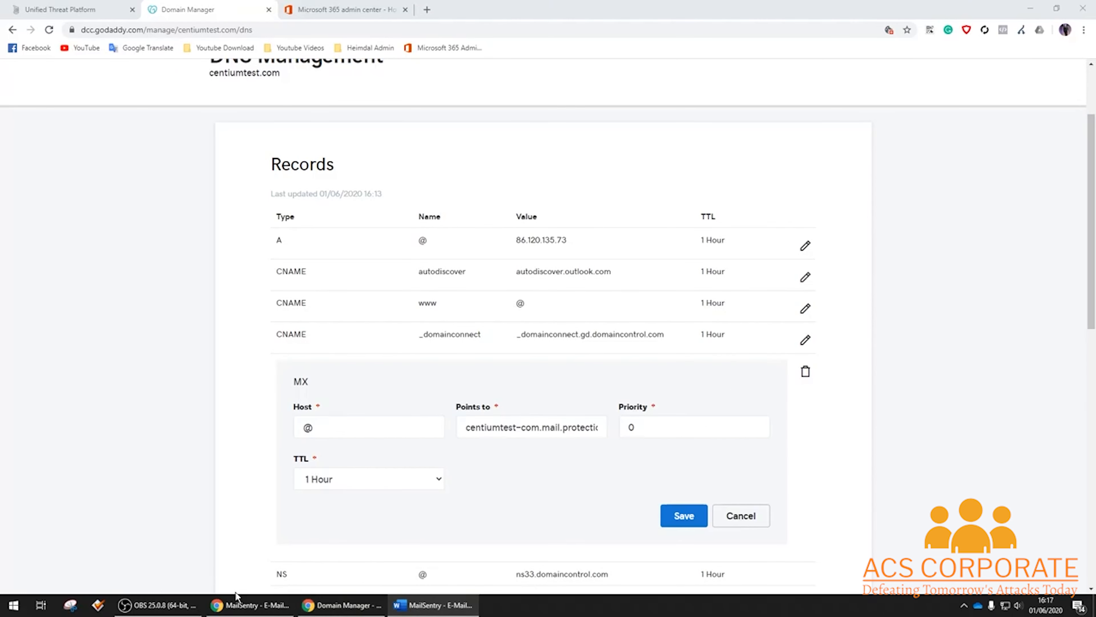
pyautogui.tripleClick(542, 425)
pyautogui.write('eu-c01.centiumsecurity.dk')
pyautogui.click(679, 515)
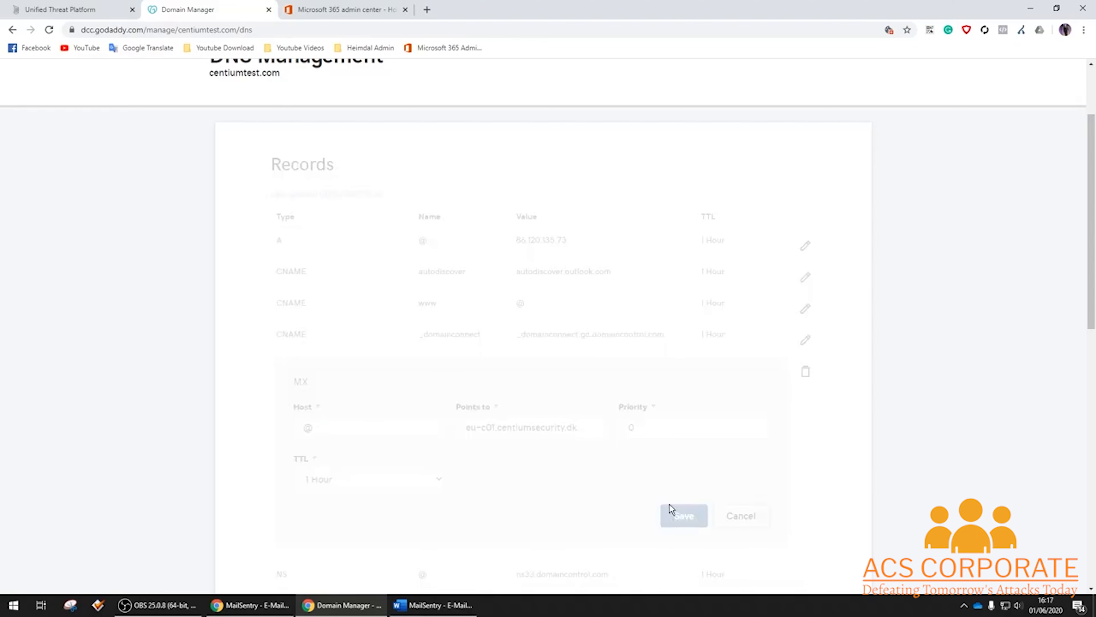
# Add an MX record for host @ pointing to eu-c02.centiumsecurity.dk with priority 1.
pyautogui.click(805, 507)
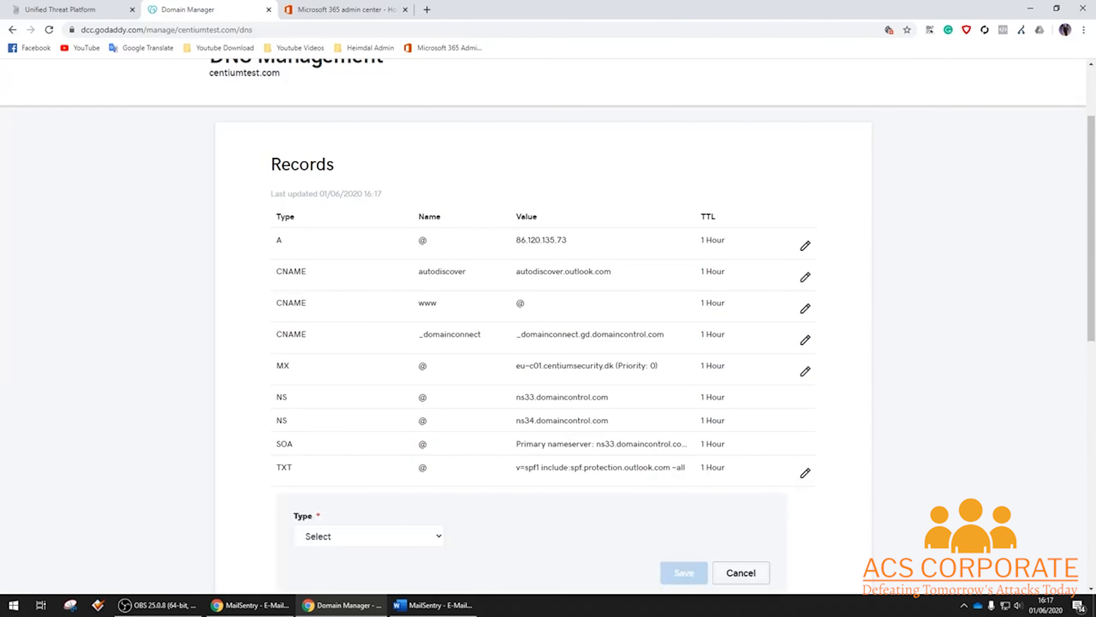
pyautogui.hotkey('alt', 'Tab')
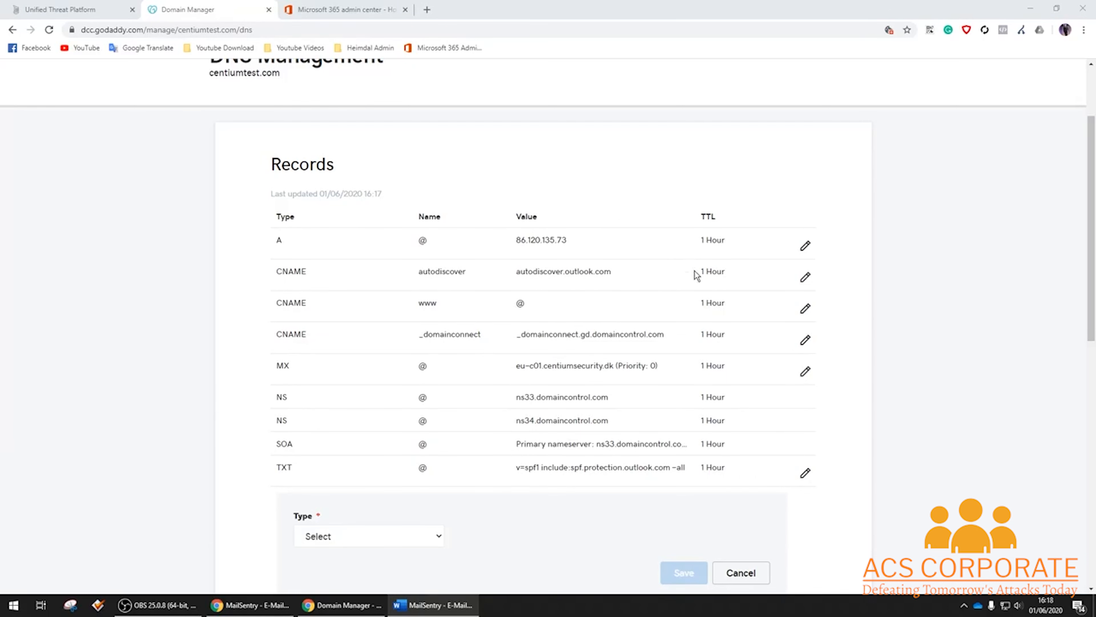
pyautogui.scroll(-5, 694, 276)
pyautogui.click(434, 255)
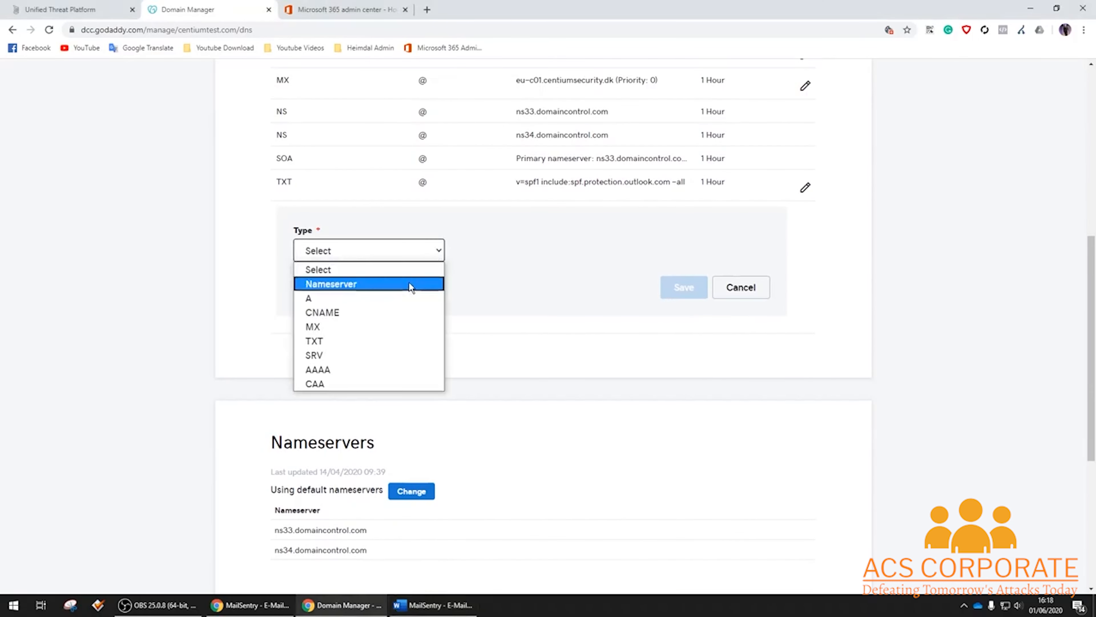
pyautogui.click(411, 329)
pyautogui.click(579, 250)
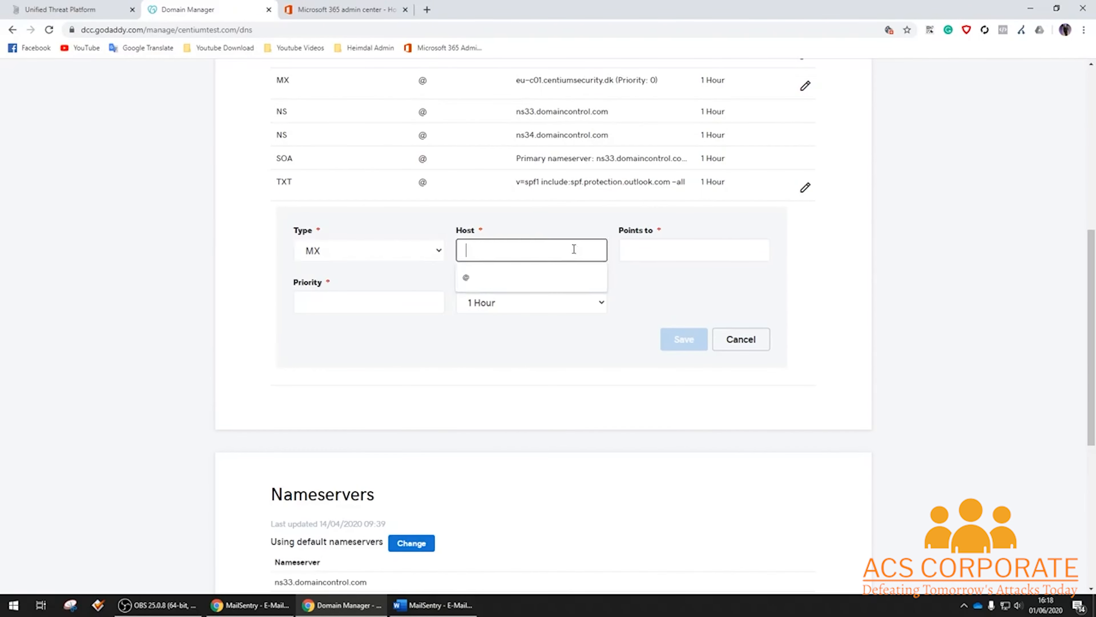
pyautogui.write('@')
pyautogui.click(667, 249)
pyautogui.write('eu-c02.centiumsecurity.dk')
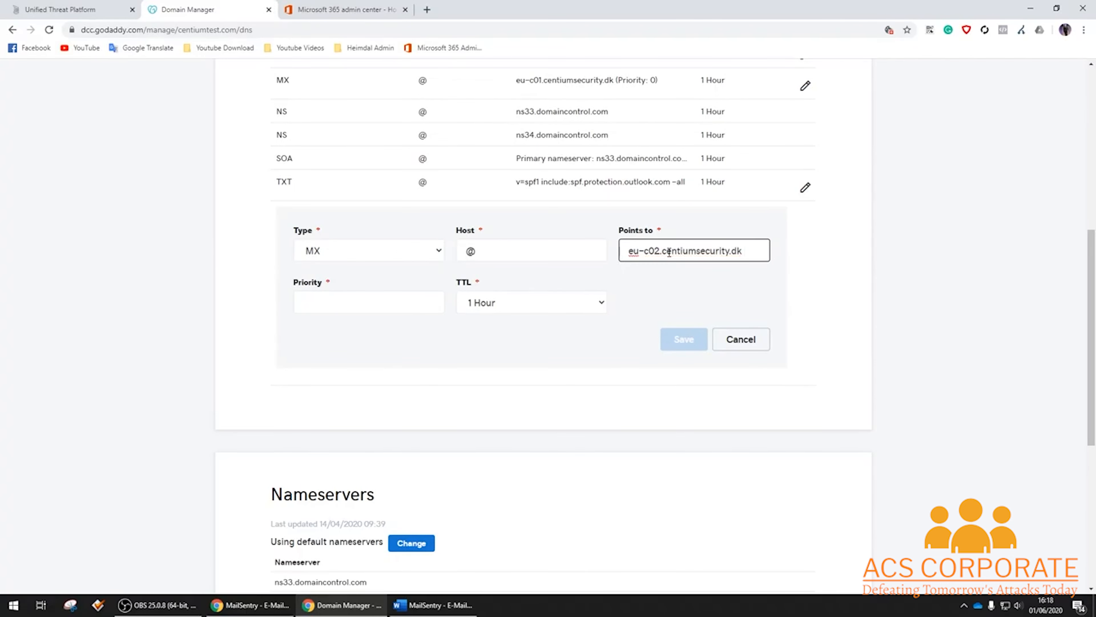
pyautogui.press('Tab')
pyautogui.write('1')
pyautogui.click(684, 339)
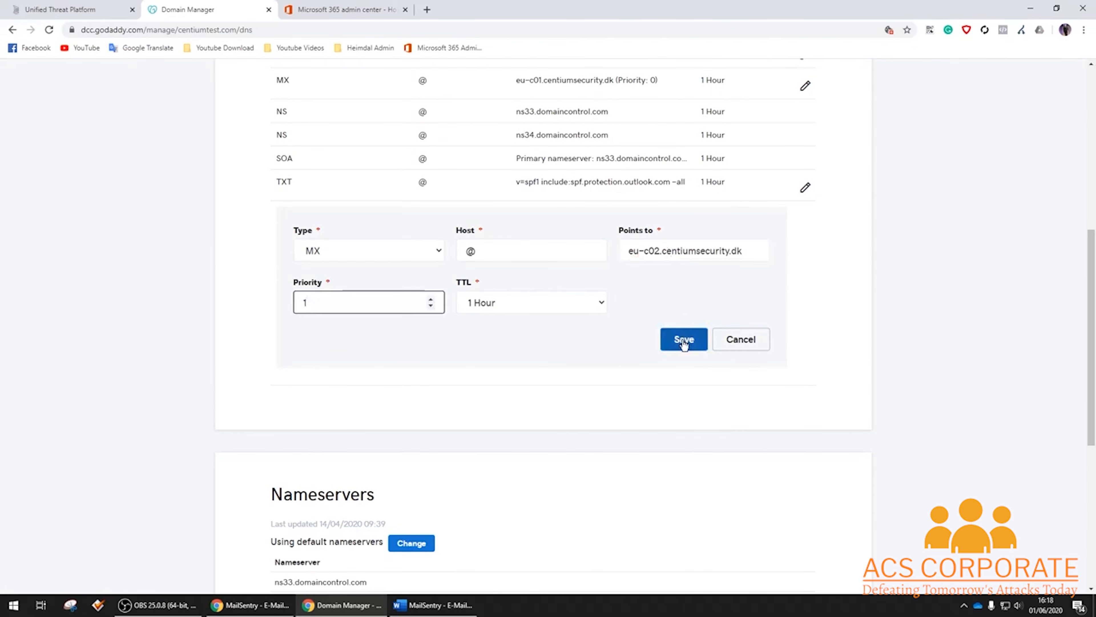
pyautogui.scroll(2, 683, 341)
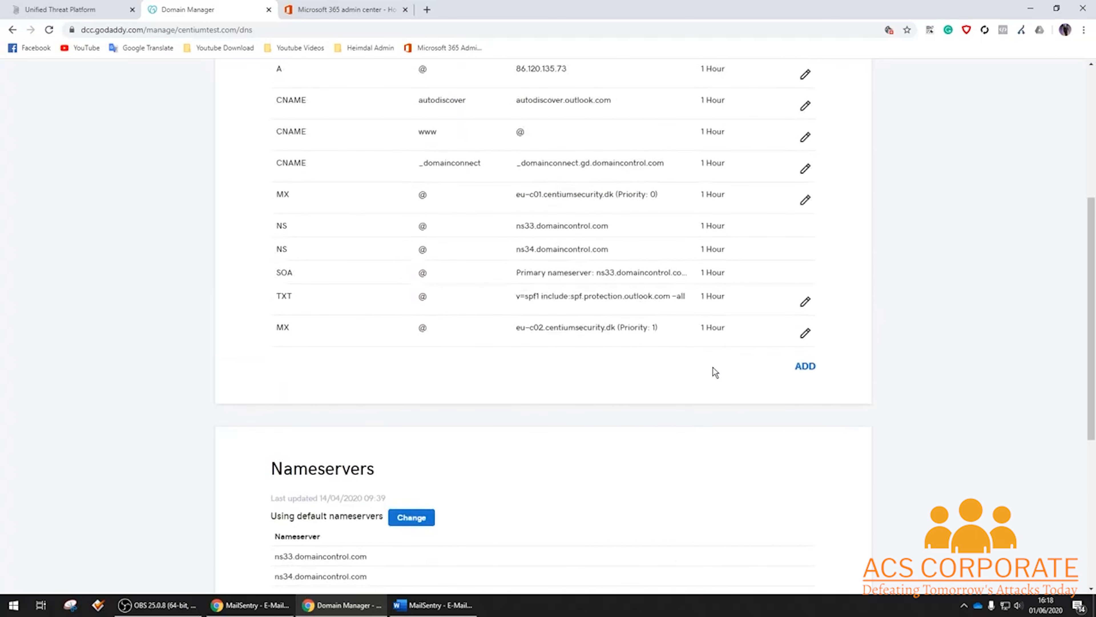
# Insert include:_spf.centiumsecurity.dk before -all in the SPF TXT record's value.
pyautogui.scroll(2, 724, 380)
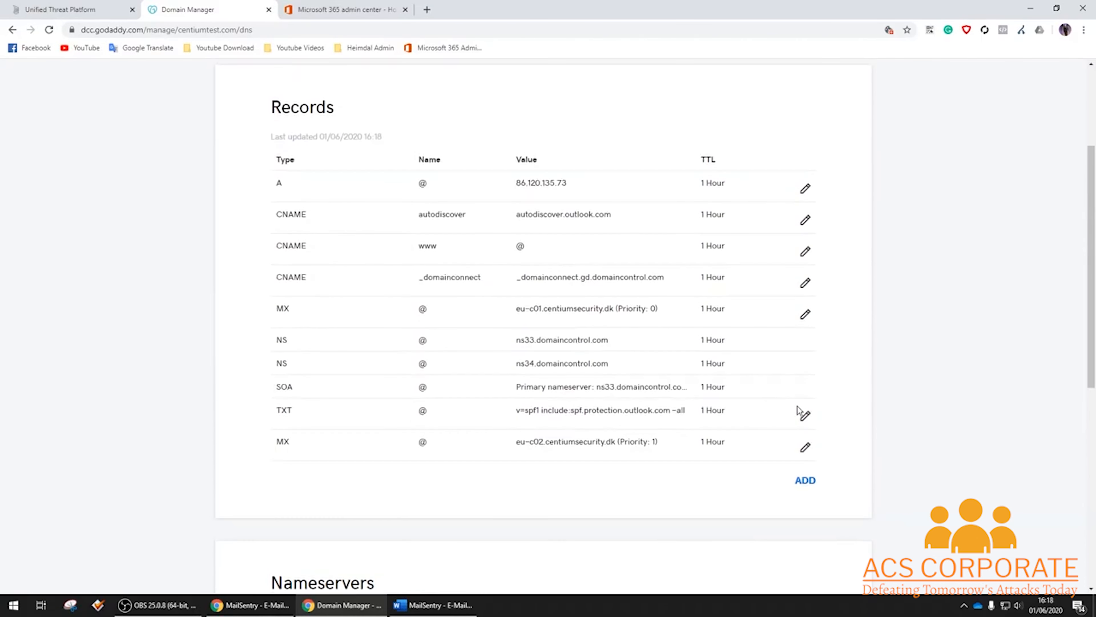
pyautogui.click(805, 416)
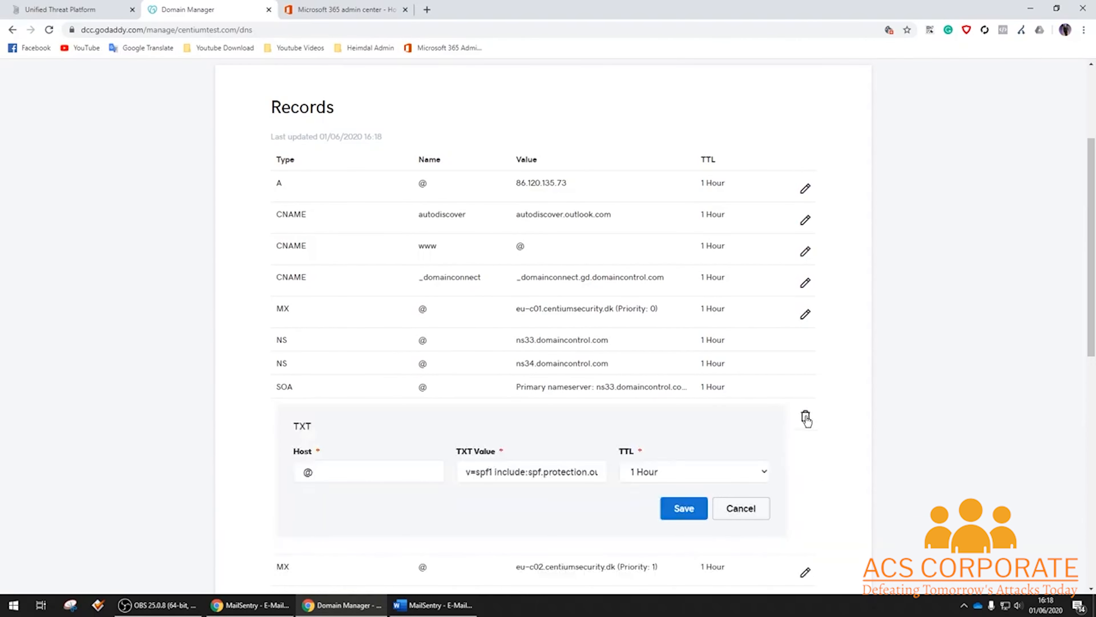
pyautogui.hotkey('alt', 'Tab')
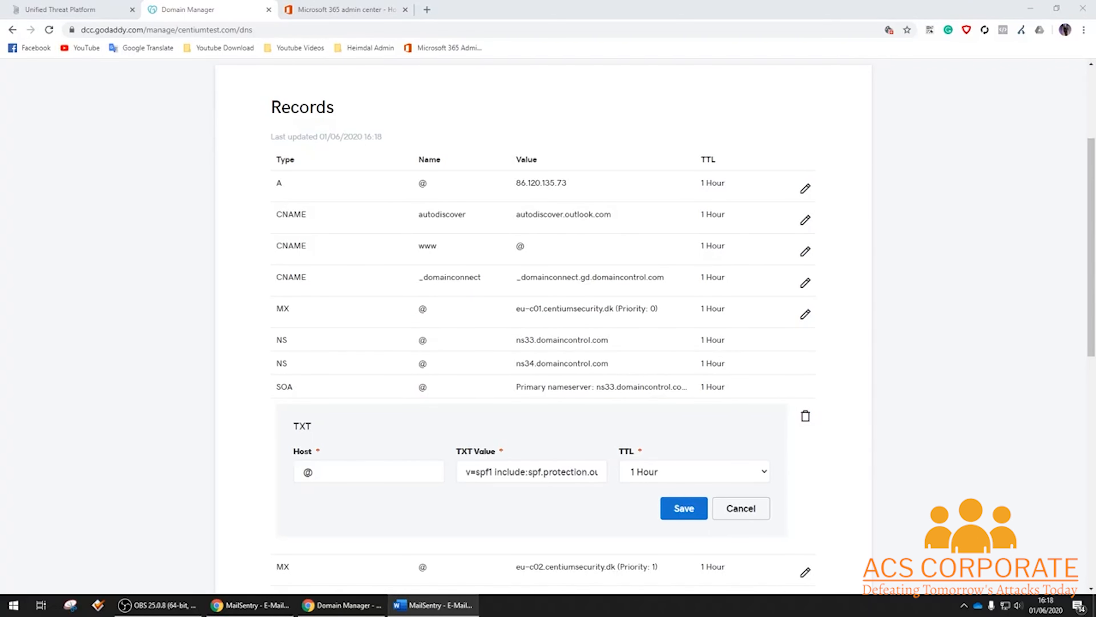
pyautogui.scroll(-2, 606, 358)
pyautogui.click(544, 358)
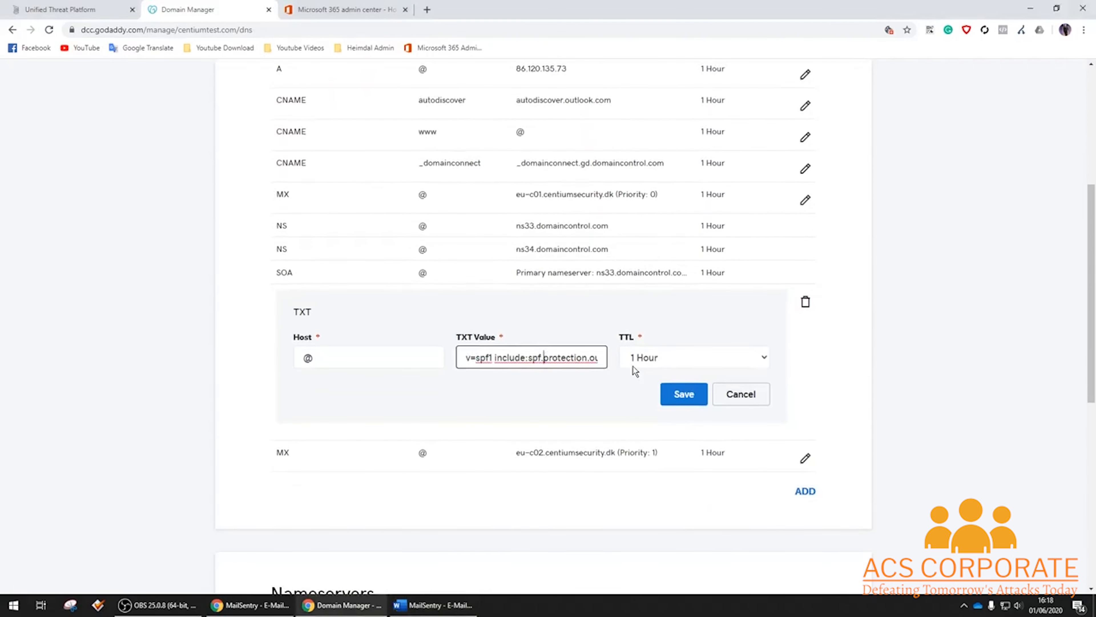
pyautogui.press('End')
pyautogui.press('Left')
pyautogui.press('Left')
pyautogui.press('Left')
pyautogui.press('Left')
pyautogui.press('Left')
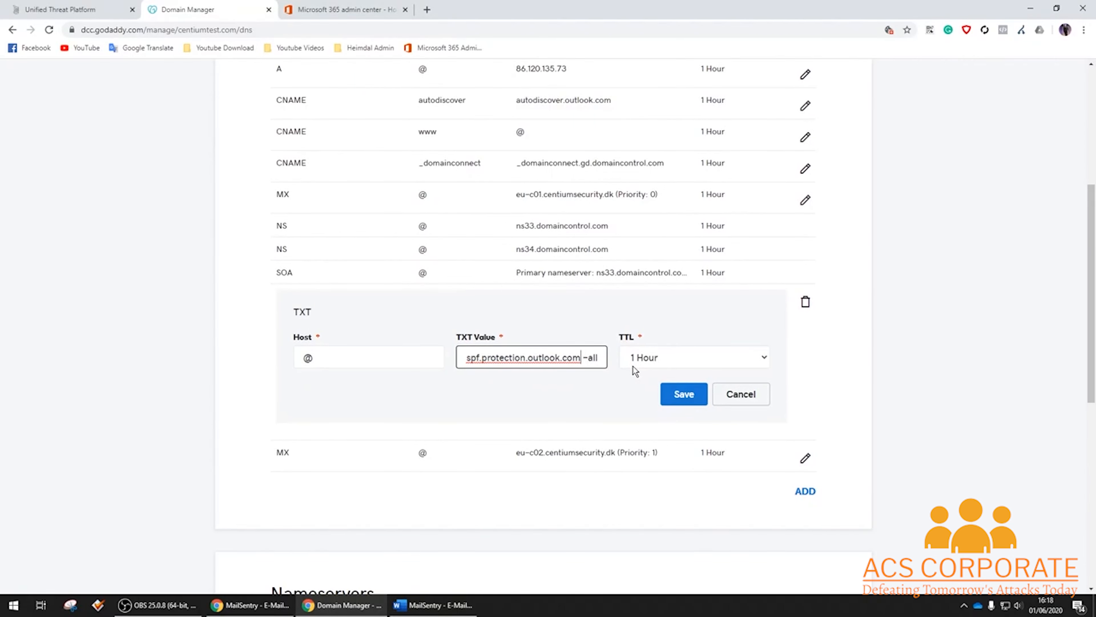
pyautogui.press('Right')
pyautogui.write('include:_spf.centiumsecurity.dk')
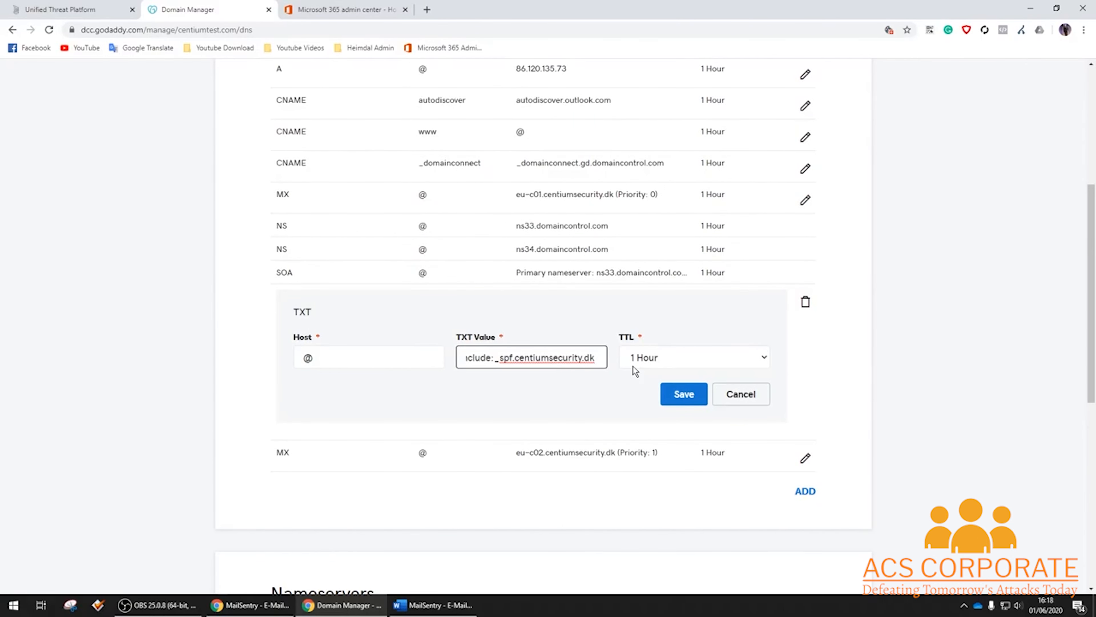
# Review the edited SPF value and save the TXT record.
pyautogui.press('End')
pyautogui.press('Left')
pyautogui.press('Left')
pyautogui.press('Left')
pyautogui.press('Left')
pyautogui.press('Left')
pyautogui.press('Left')
pyautogui.press('Left')
pyautogui.press('Left')
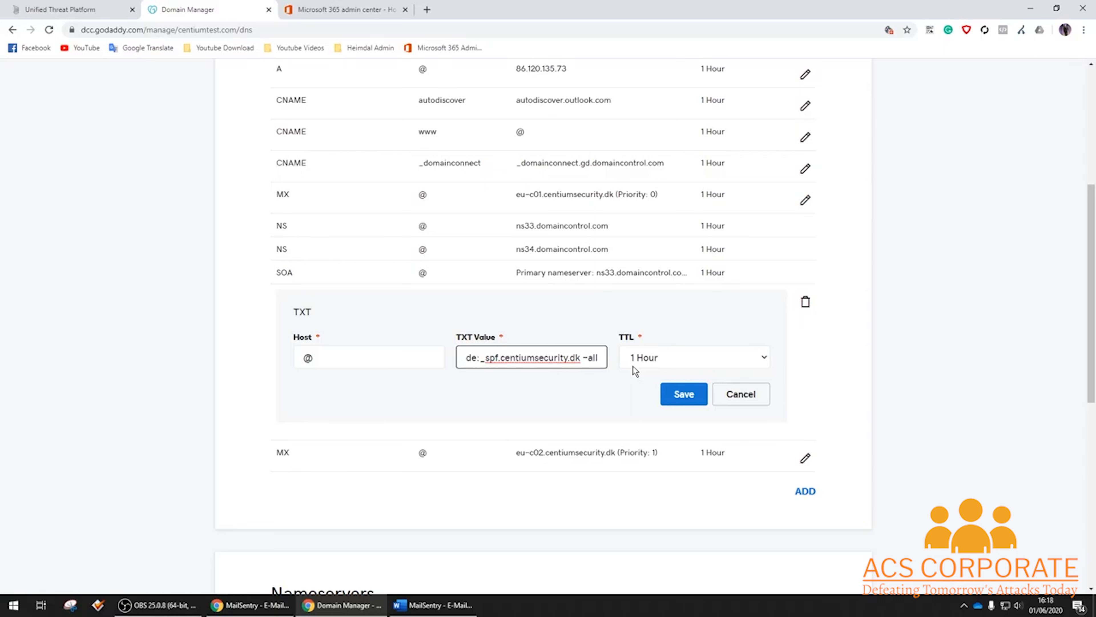
pyautogui.press('Home')
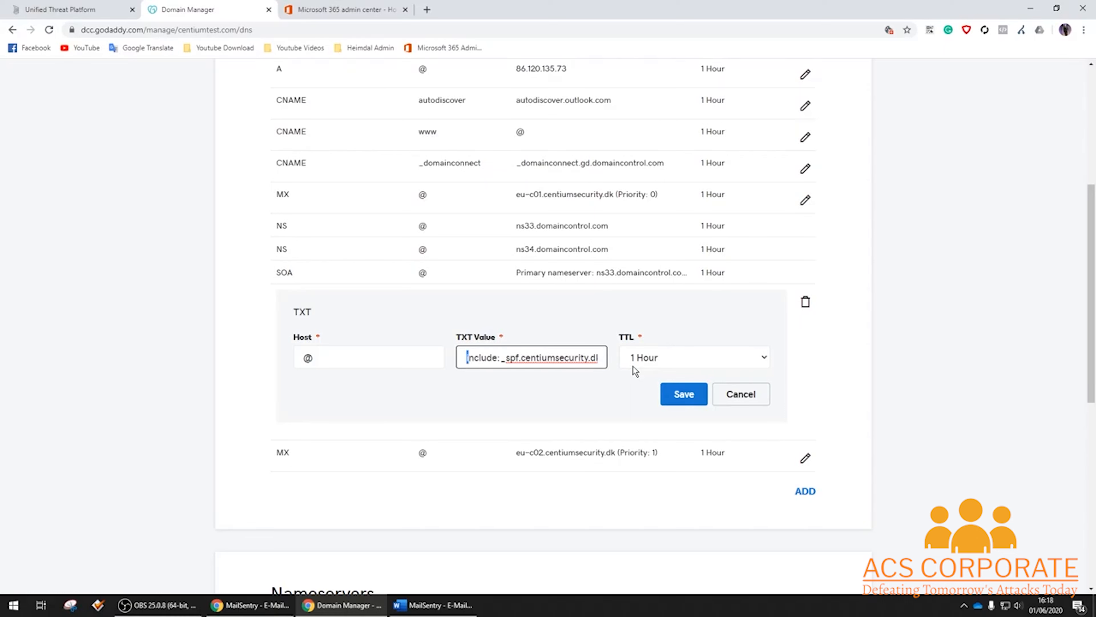
pyautogui.hotkey('shift', 'Right')
pyautogui.hotkey('shift', 'Right')
pyautogui.hotkey('shift', 'Right')
pyautogui.hotkey('shift', 'Right')
pyautogui.hotkey('shift', 'Right')
pyautogui.hotkey('shift', 'Right')
pyautogui.hotkey('shift', 'Right')
pyautogui.hotkey('shift', 'Right')
pyautogui.hotkey('shift', 'Right')
pyautogui.hotkey('shift', 'Right')
pyautogui.hotkey('shift', 'Right')
pyautogui.hotkey('shift', 'Right')
pyautogui.hotkey('shift', 'Right')
pyautogui.hotkey('shift', 'Right')
pyautogui.hotkey('shift', 'Right')
pyautogui.hotkey('shift', 'Right')
pyautogui.hotkey('shift', 'Right')
pyautogui.hotkey('shift', 'Right')
pyautogui.hotkey('shift', 'Right')
pyautogui.hotkey('shift', 'Right')
pyautogui.hotkey('shift', 'Right')
pyautogui.hotkey('shift', 'Right')
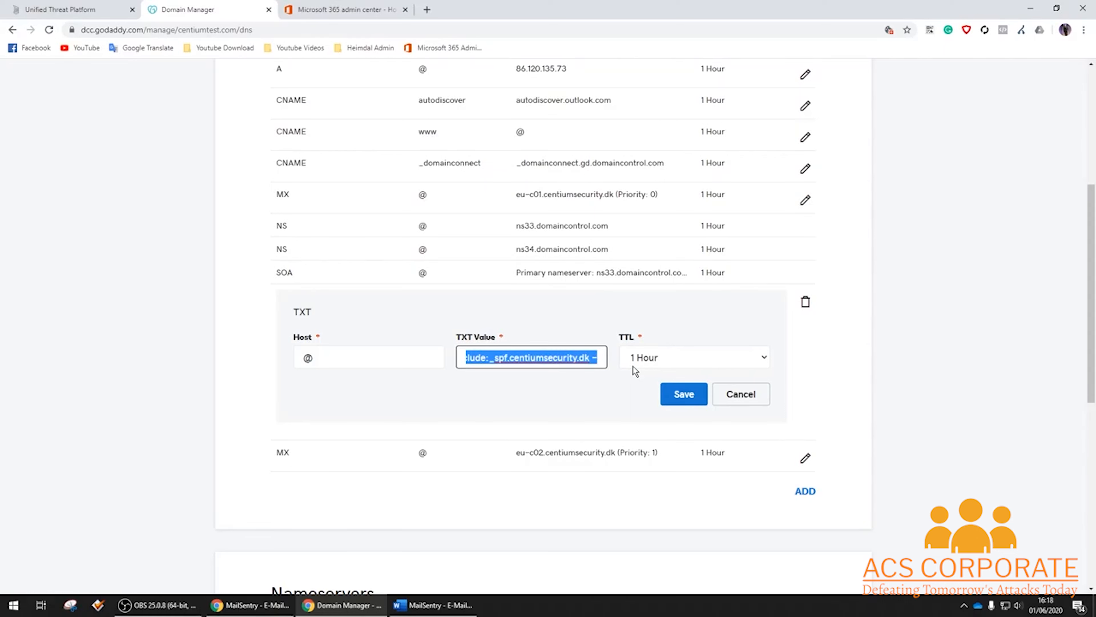
pyautogui.click(687, 395)
pyautogui.scroll(5, 686, 399)
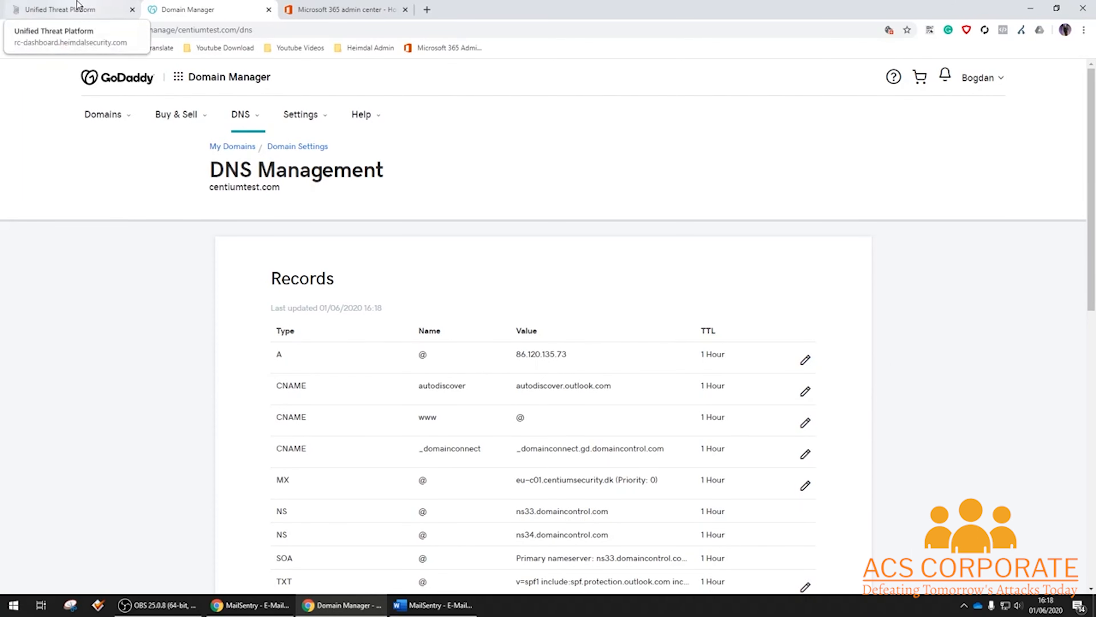
# Tick Enable E-Mail Security and Spamfilter on the Perimeter tab of the dashboard settings.
pyautogui.click(82, 8)
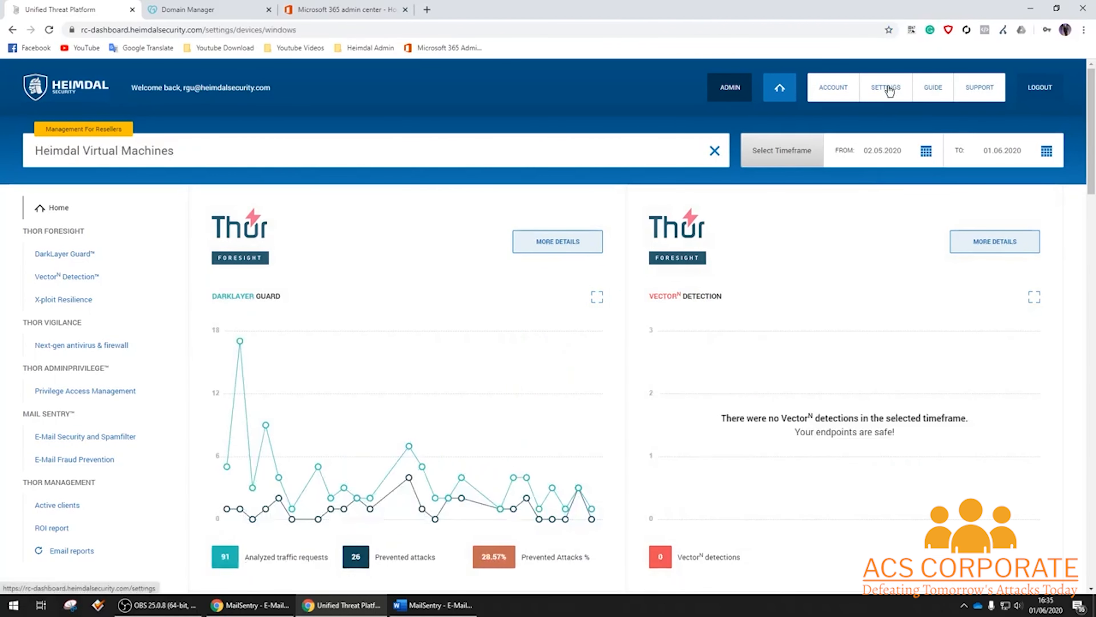
pyautogui.click(889, 88)
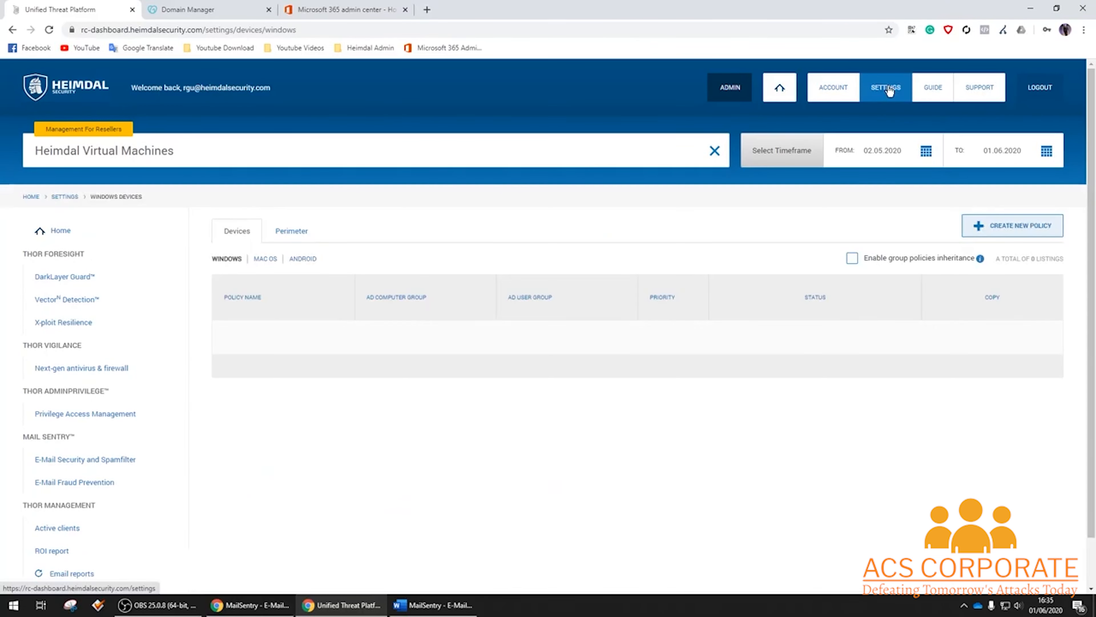
pyautogui.click(291, 232)
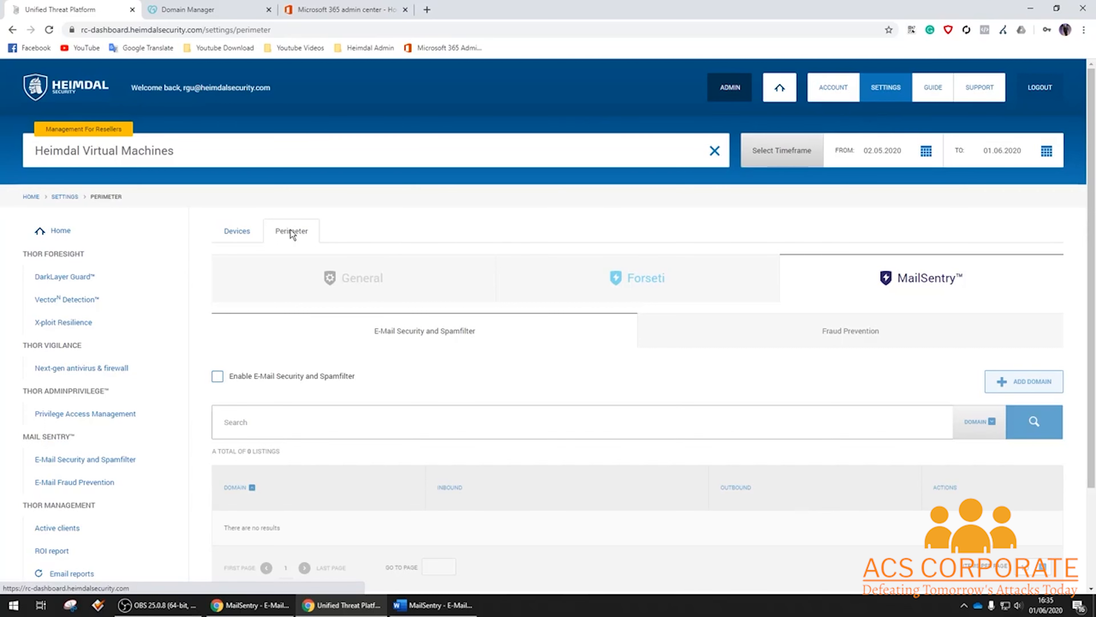
pyautogui.click(292, 377)
pyautogui.scroll(-3, 509, 354)
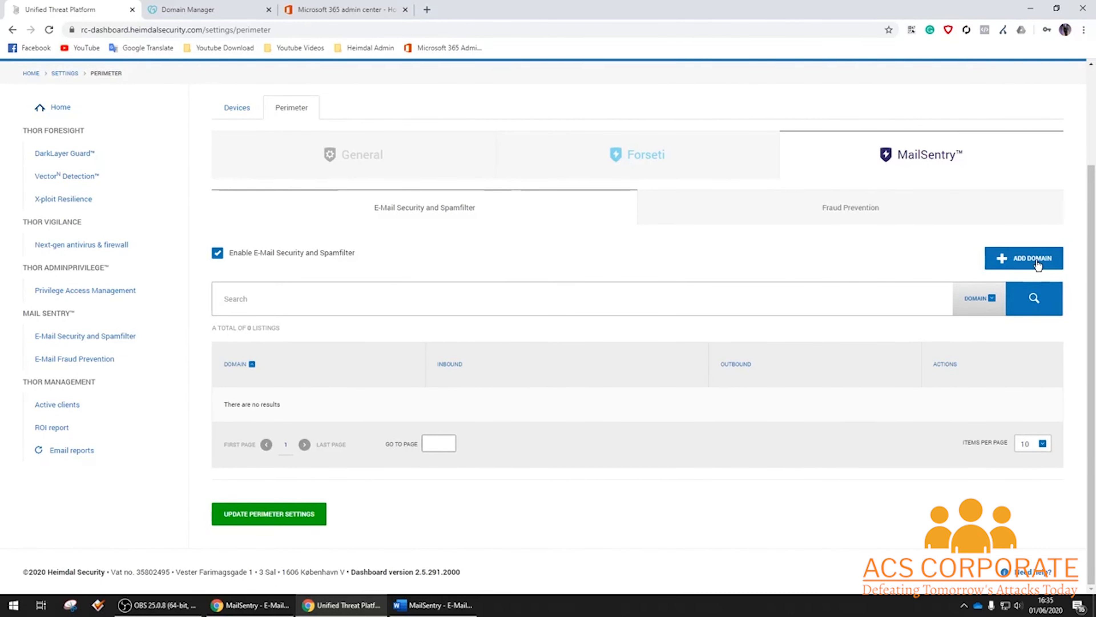
# Add domain centiumtest.com with inbound centiumtest-com.mail.protection.outlook.com and outbound provider Office365, then save.
pyautogui.click(1046, 265)
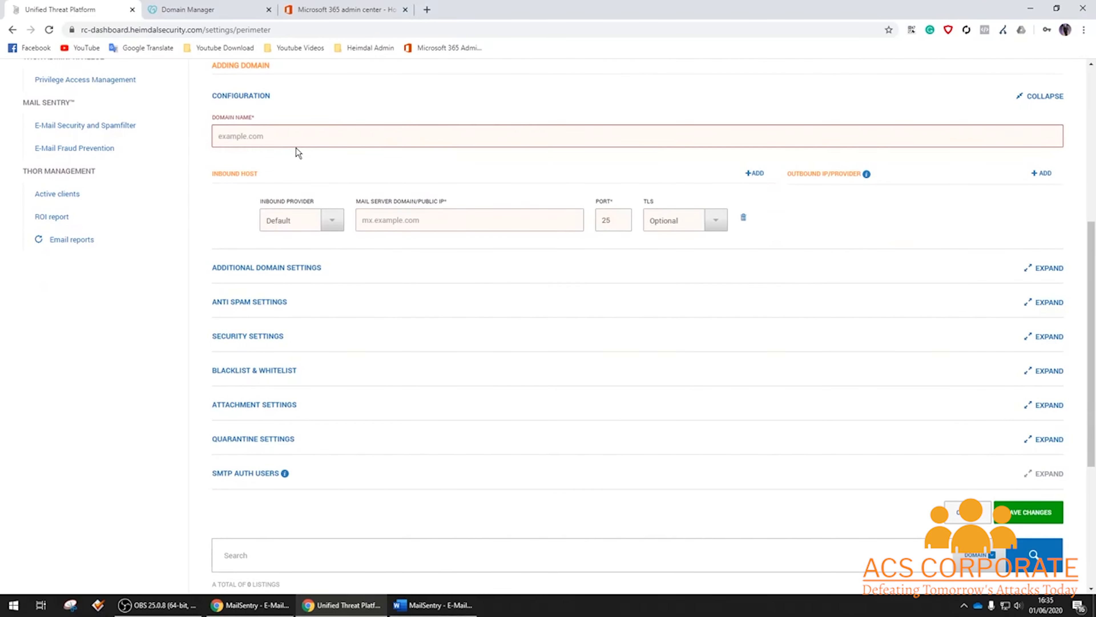
pyautogui.click(302, 137)
pyautogui.write('cen')
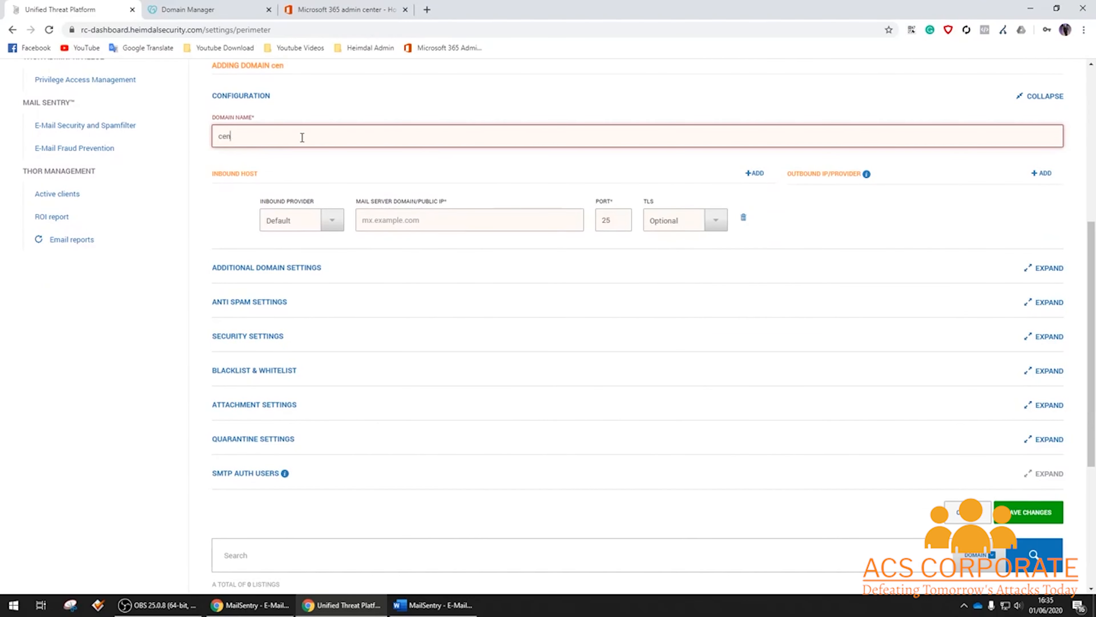
pyautogui.write('tiumtest.com')
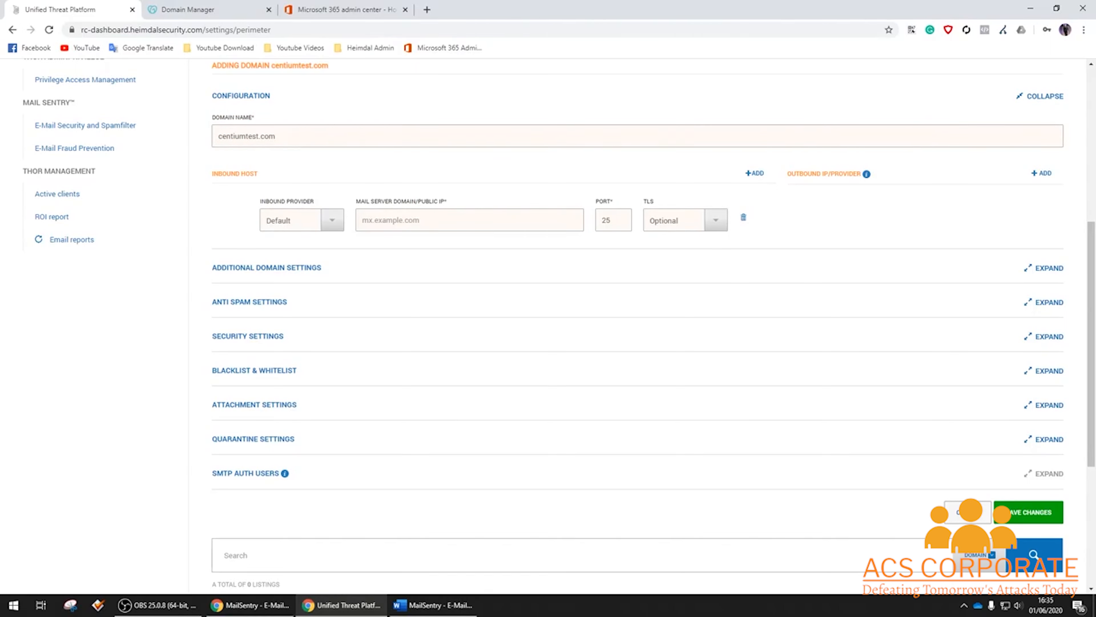
pyautogui.hotkey('alt', 'Tab')
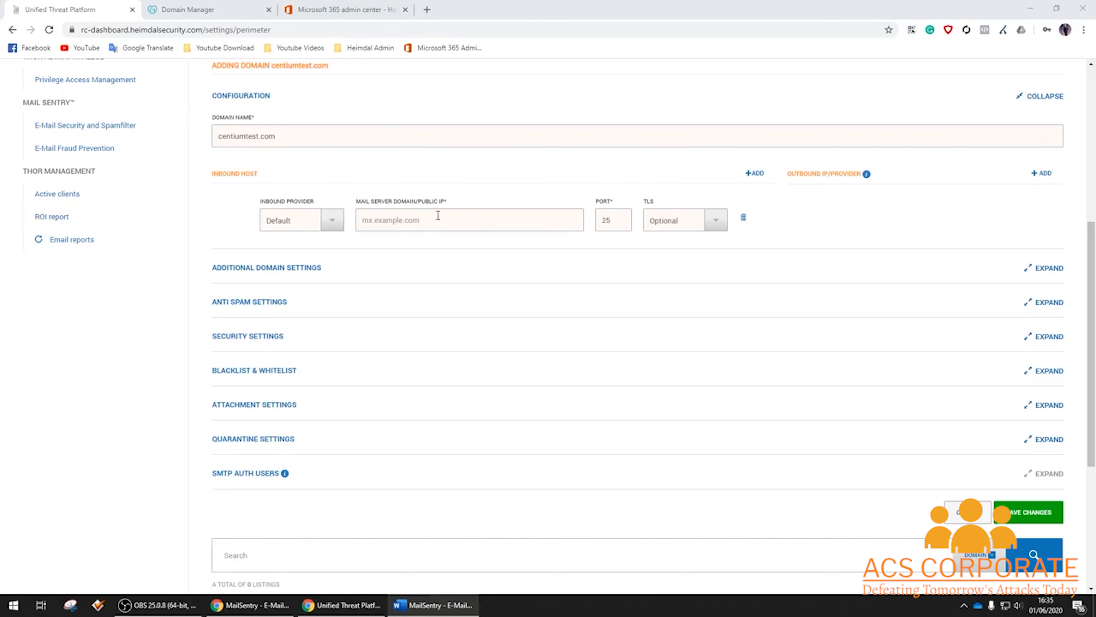
pyautogui.click(417, 222)
pyautogui.write('centiumtest-com.mail.protection.outlook.com')
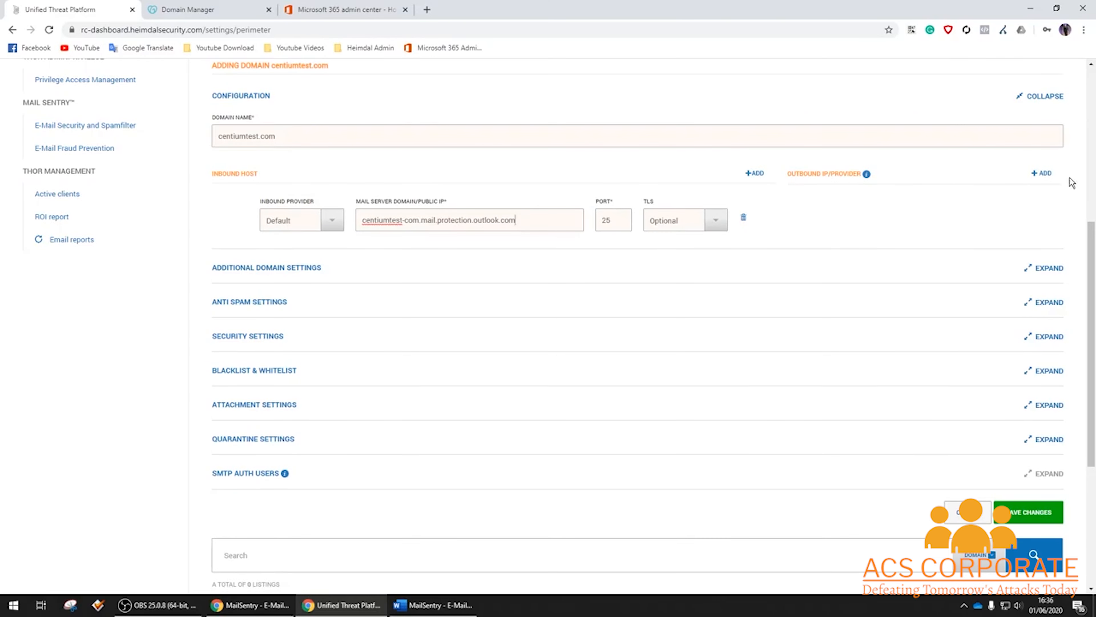
pyautogui.click(1041, 174)
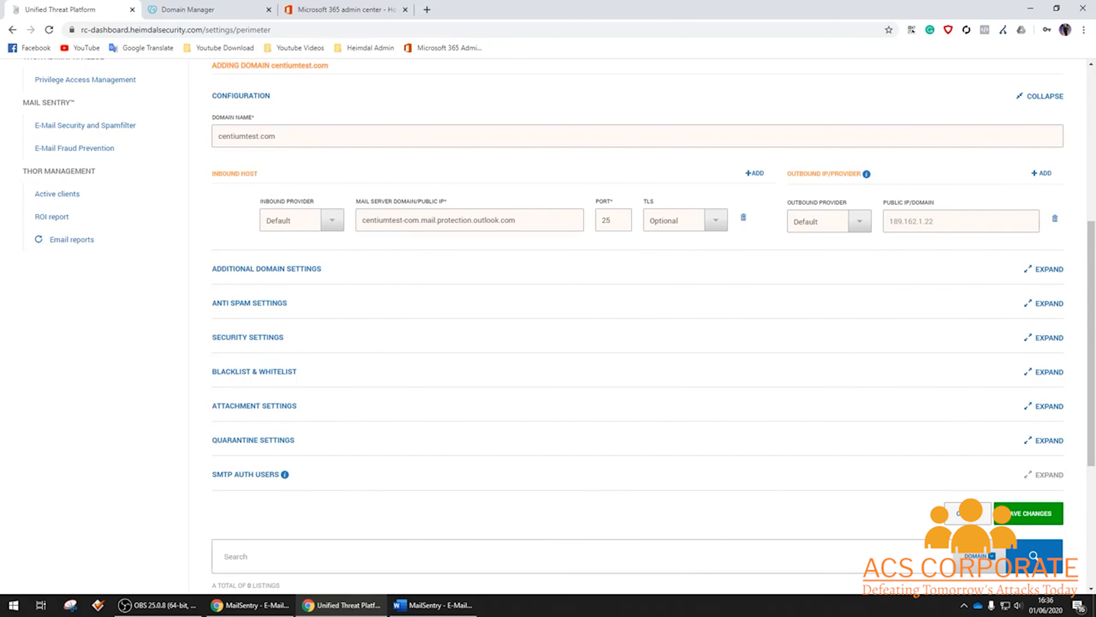
pyautogui.hotkey('alt', 'Tab')
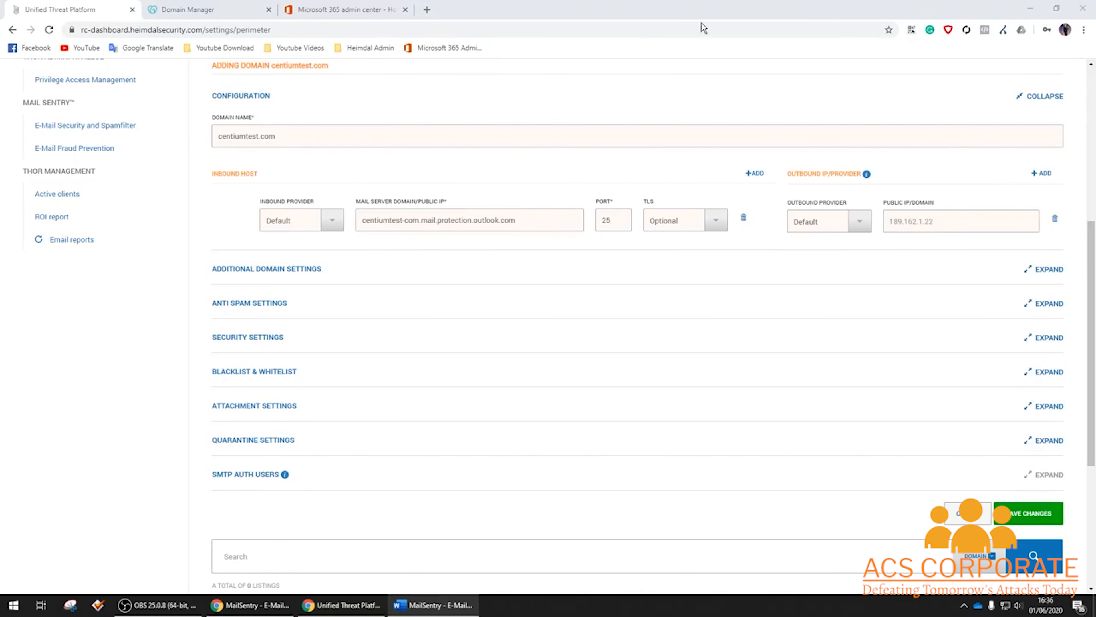
pyautogui.click(860, 222)
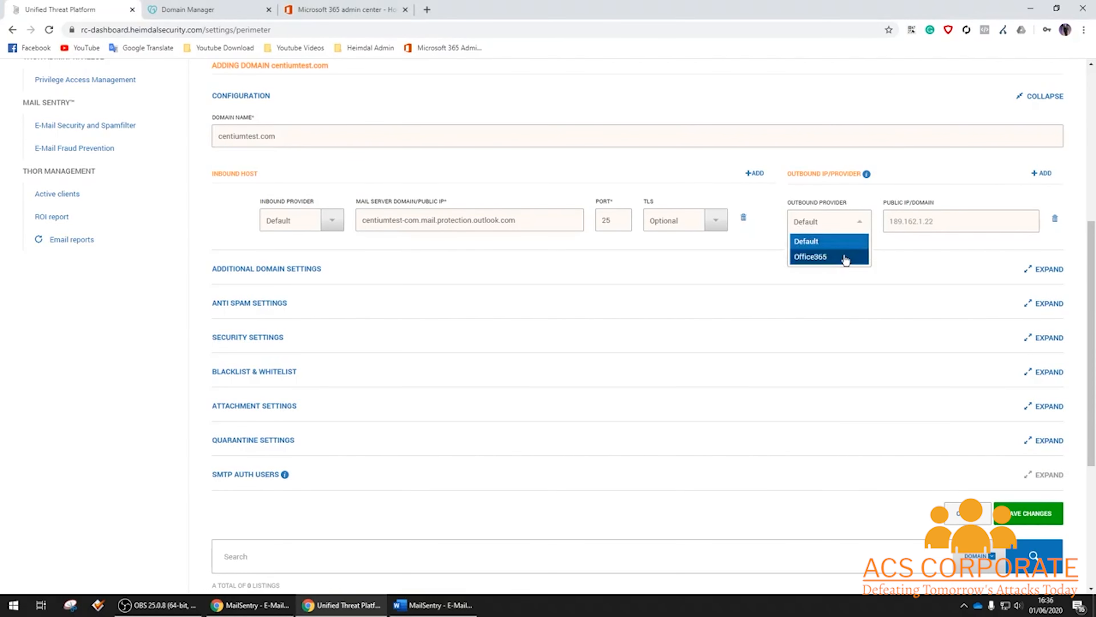
pyautogui.click(813, 258)
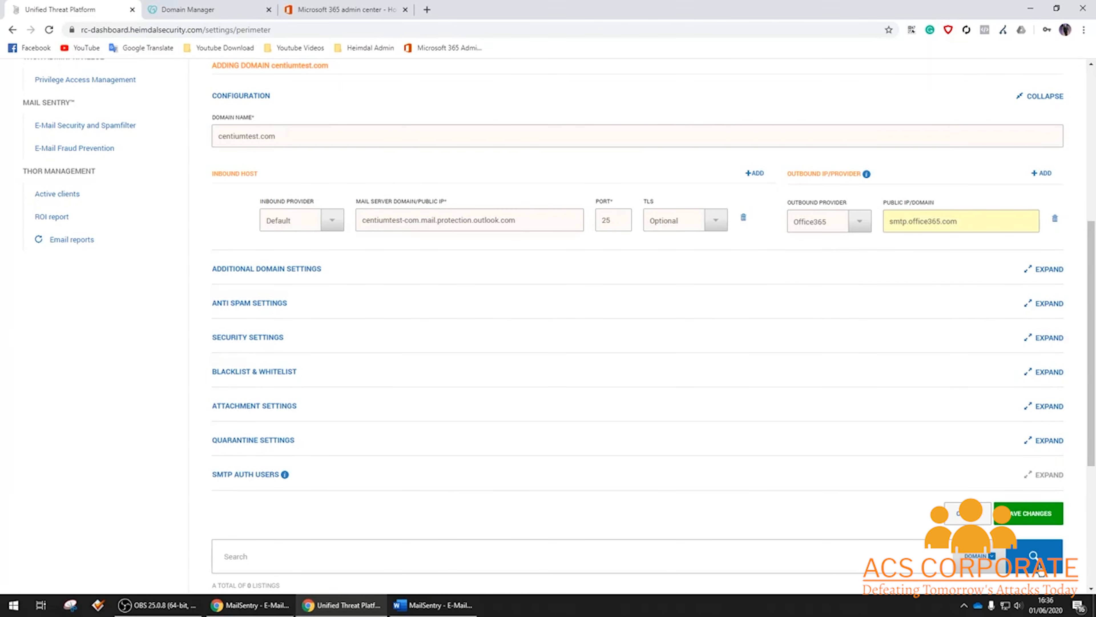
pyautogui.click(1031, 514)
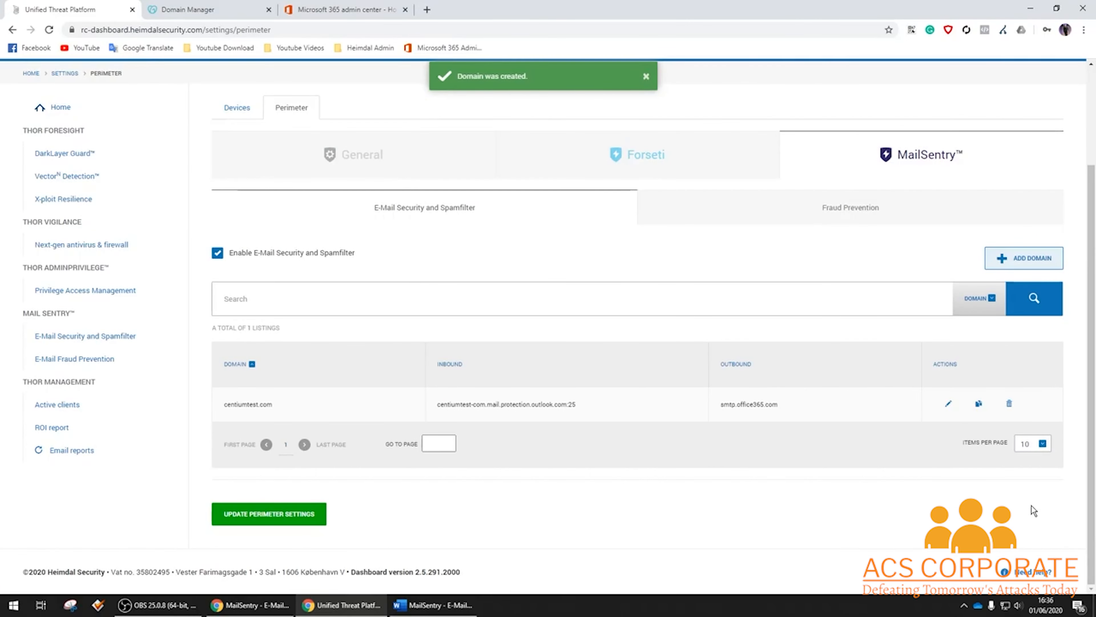
# Apply the perimeter settings and expand Additional Domain Settings in centiumtest.com's edit form.
pyautogui.click(277, 515)
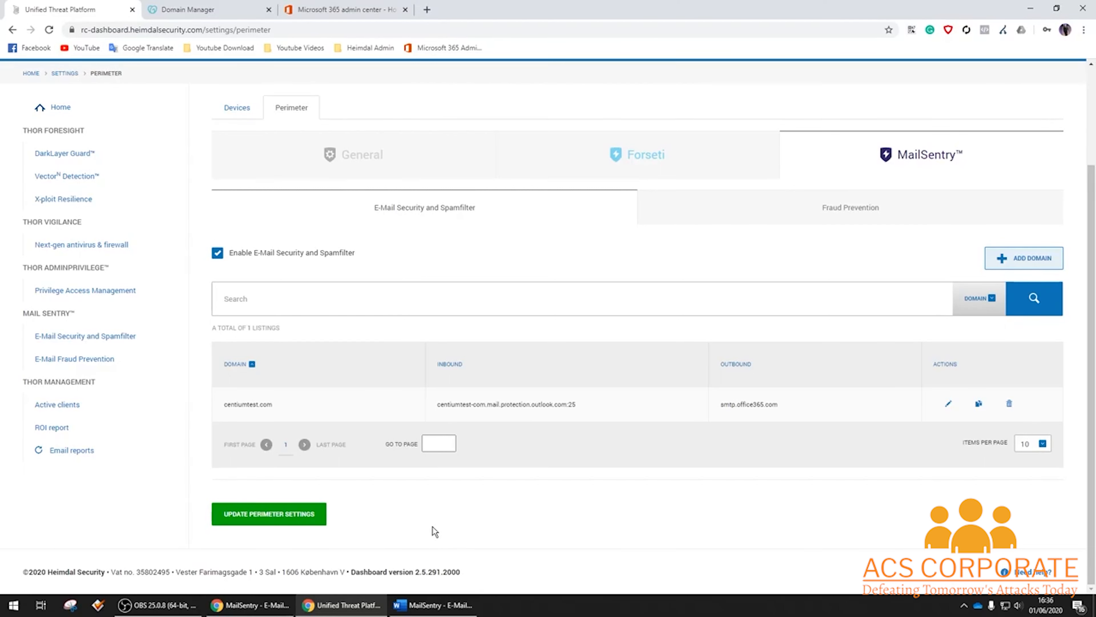
pyautogui.click(948, 403)
pyautogui.scroll(-2, 616, 324)
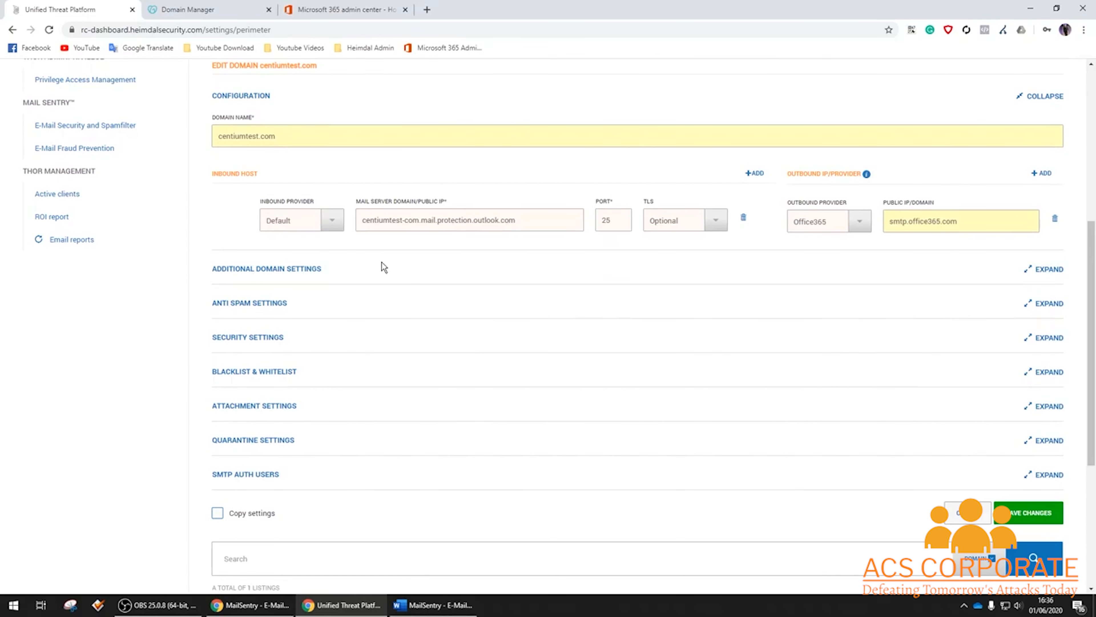
pyautogui.click(312, 269)
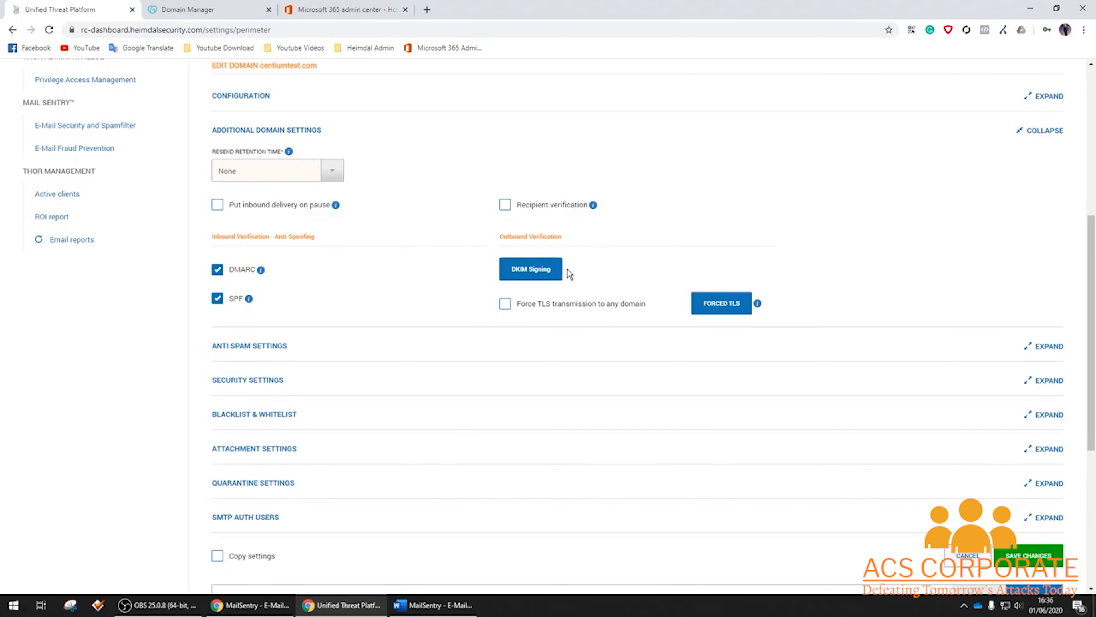
# Select the DNS address of DKIM selector centium20200429 and return to GoDaddy's DNS records.
pyautogui.click(555, 269)
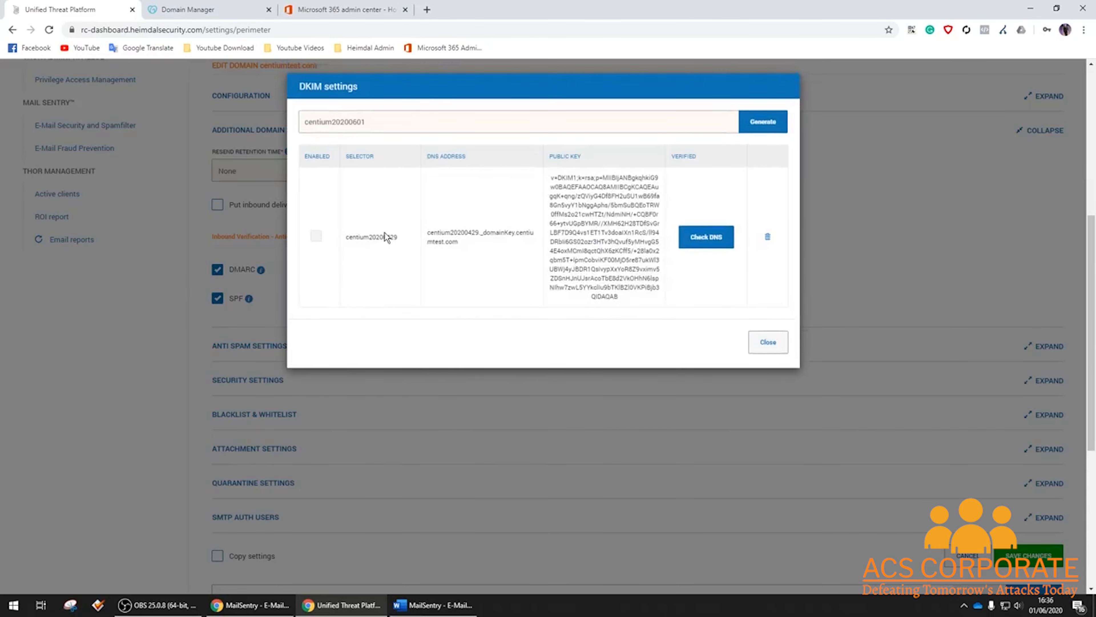
pyautogui.moveTo(428, 232); pyautogui.dragTo(467, 238)
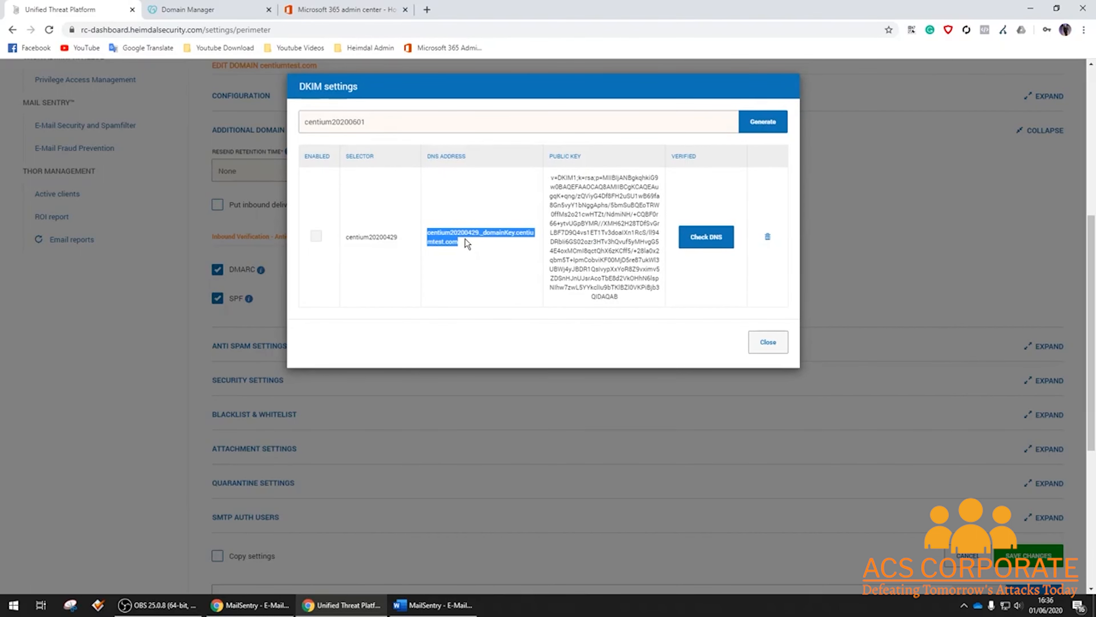
pyautogui.click(230, 9)
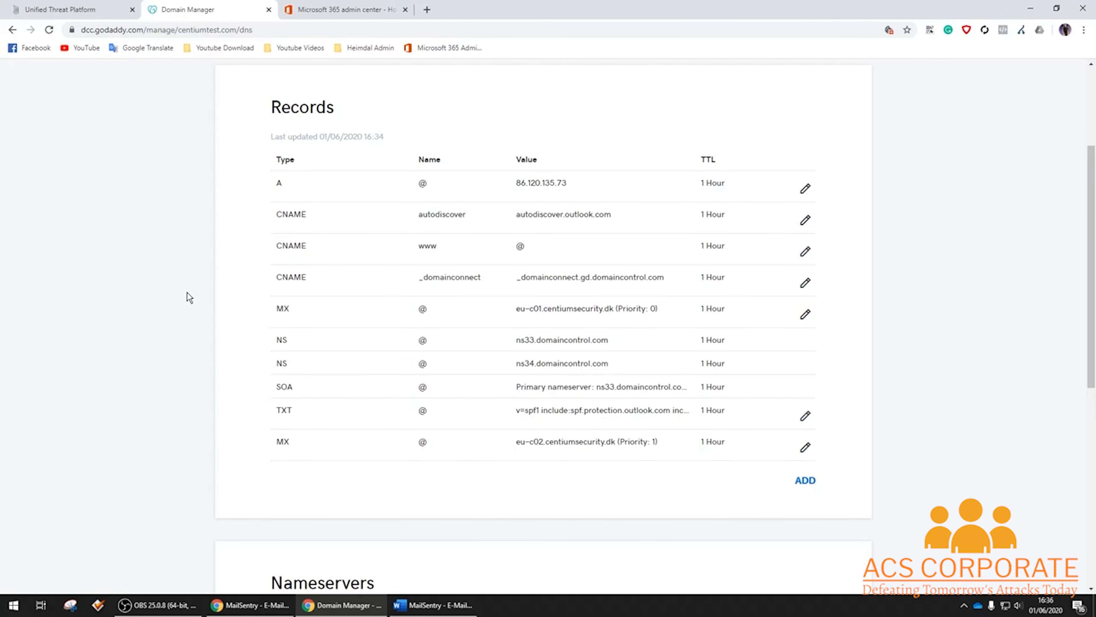
# Start a new TXT record with the DKIM DNS address centium20200429._domainkey as host.
pyautogui.click(805, 480)
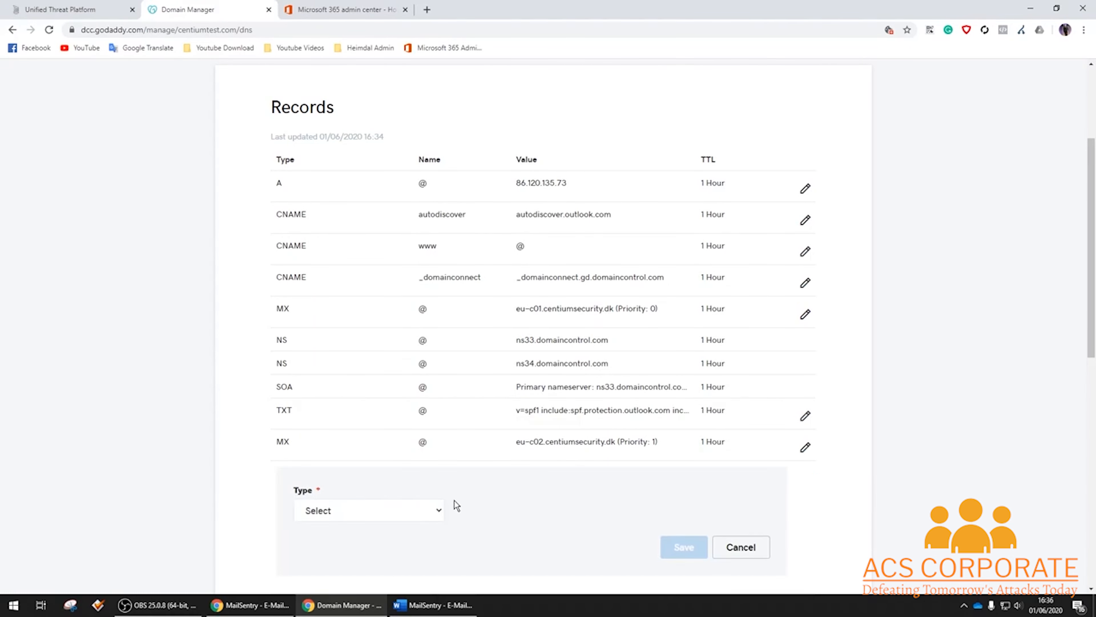
pyautogui.click(406, 510)
pyautogui.click(361, 449)
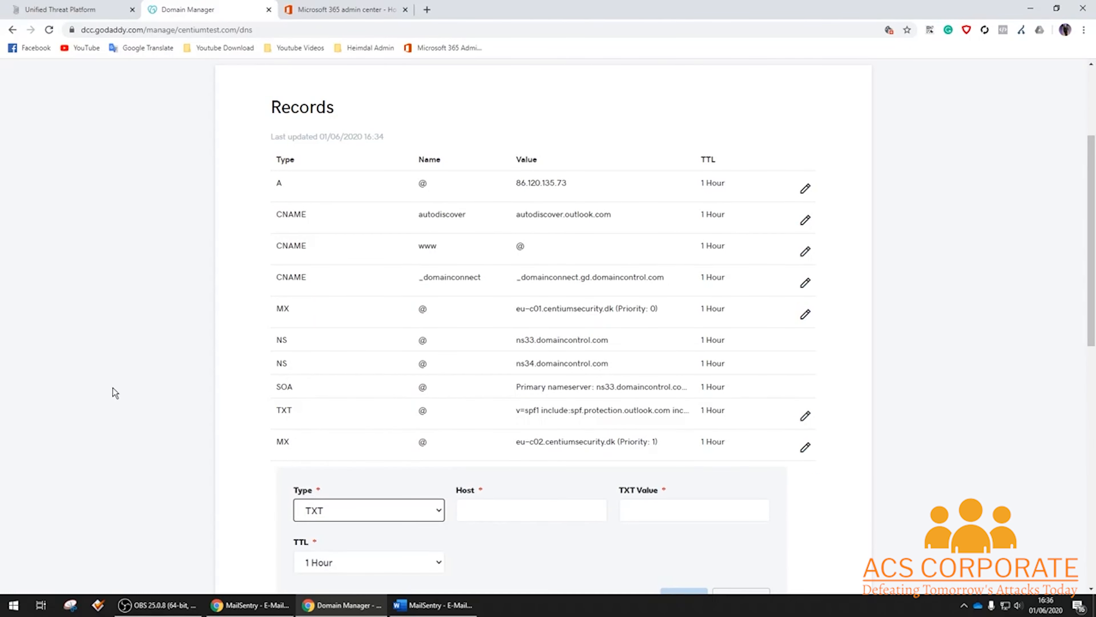
pyautogui.scroll(-2, 409, 388)
pyautogui.click(511, 393)
pyautogui.hotkey('ctrl', 'v')
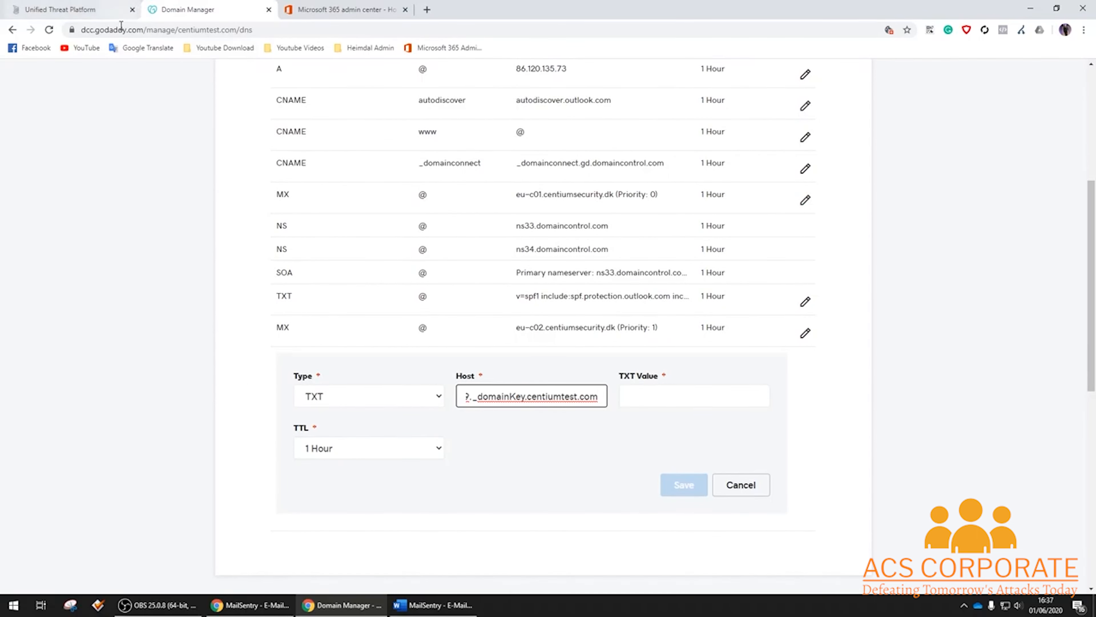
# Copy the DKIM public key from Heimdal into the TXT Value and save the record.
pyautogui.click(93, 10)
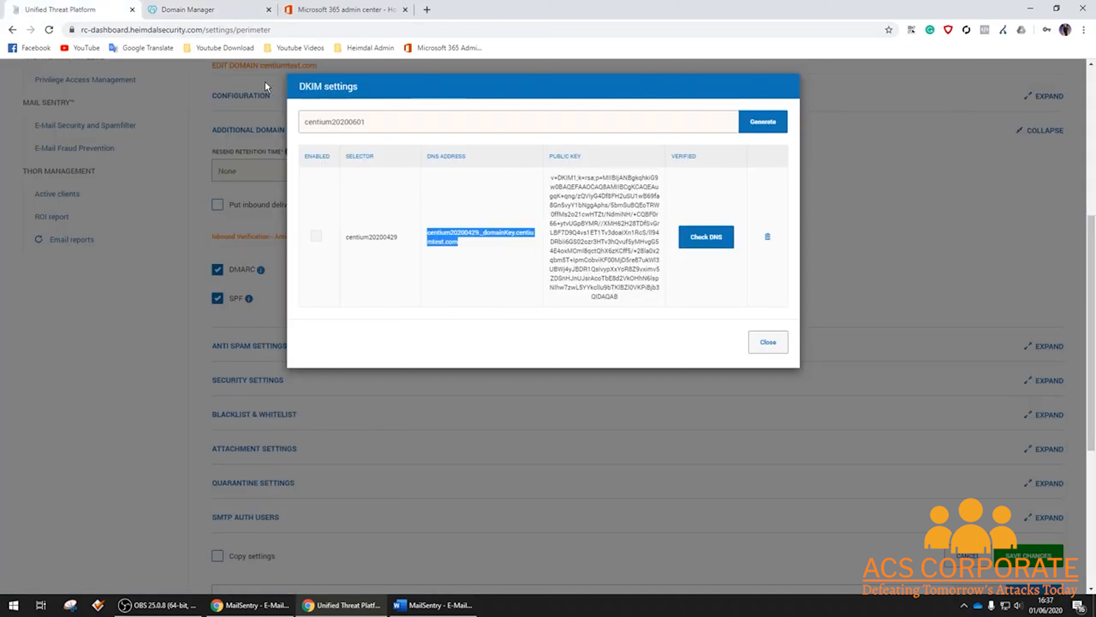
pyautogui.tripleClick(587, 203)
pyautogui.hotkey('ctrl', 'c')
pyautogui.click(188, 9)
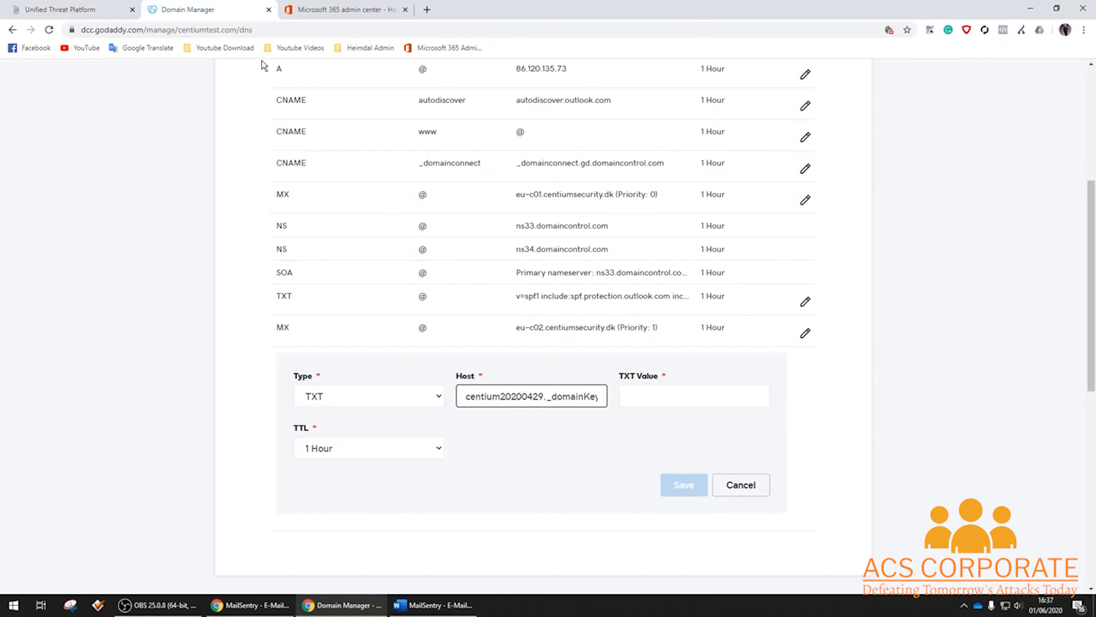
pyautogui.click(667, 397)
pyautogui.hotkey('ctrl', 'v')
pyautogui.click(684, 483)
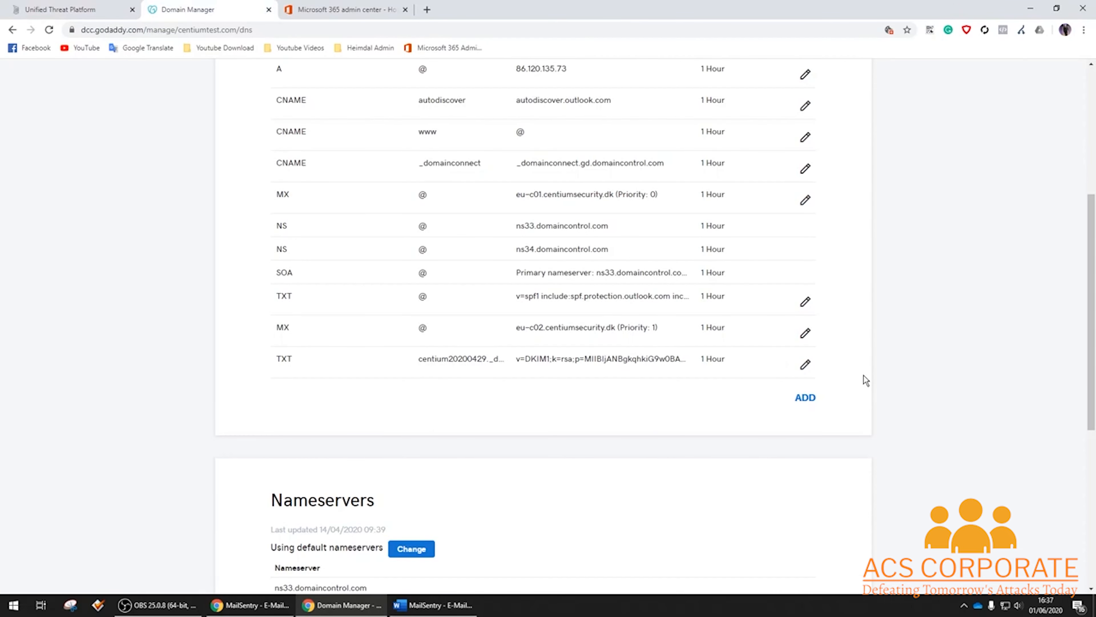
# Close the DKIM signing dialog in Heimdal.
pyautogui.scroll(3, 864, 375)
pyautogui.click(96, 10)
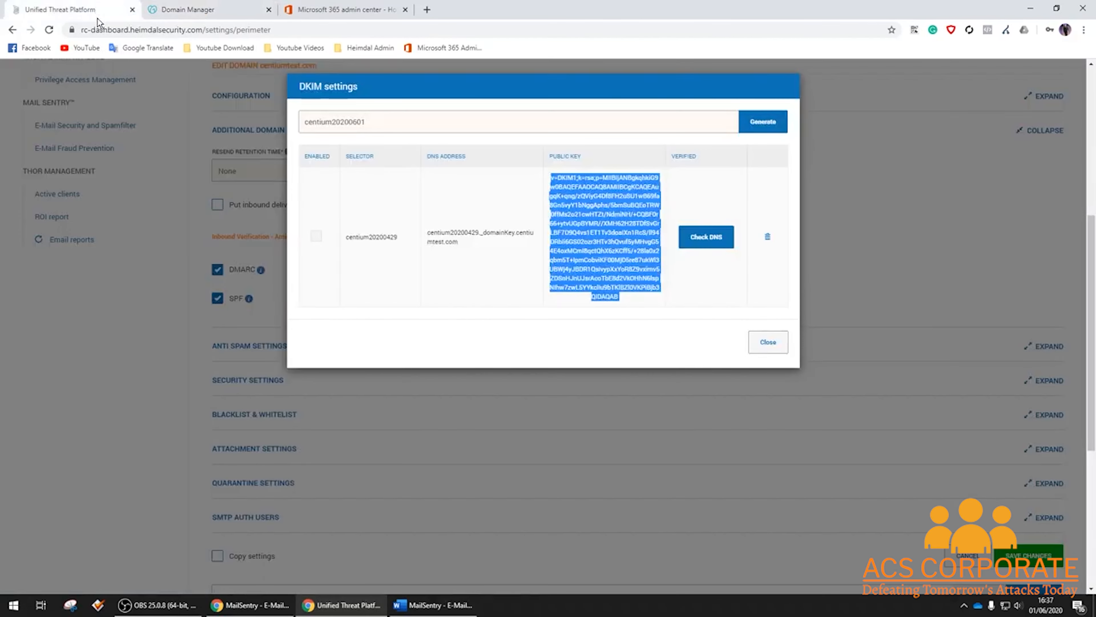
pyautogui.click(754, 339)
pyautogui.scroll(-1, 432, 240)
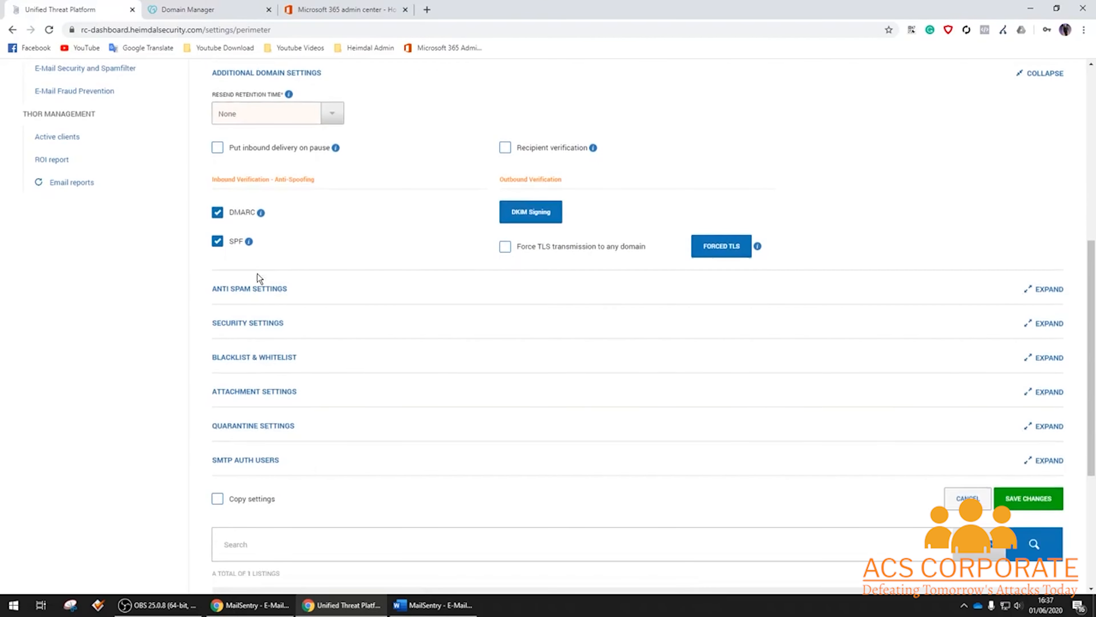
# Enable anti-spam filtering with scores High Possible Spam 2, Possible Spam 3, Suspected Spam 2.
pyautogui.click(269, 289)
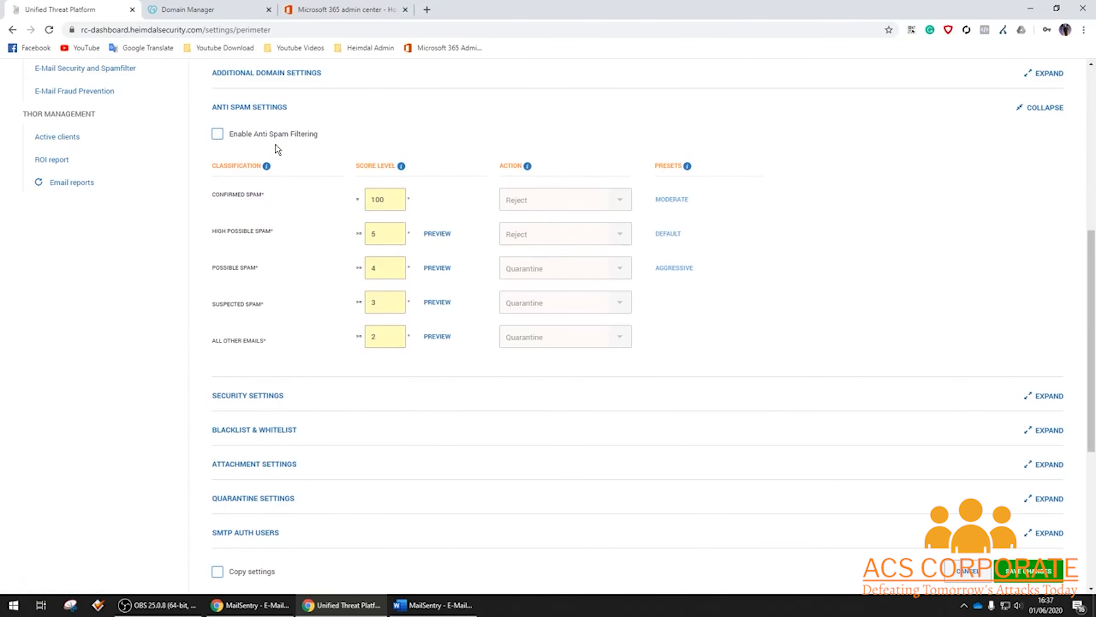
pyautogui.click(269, 138)
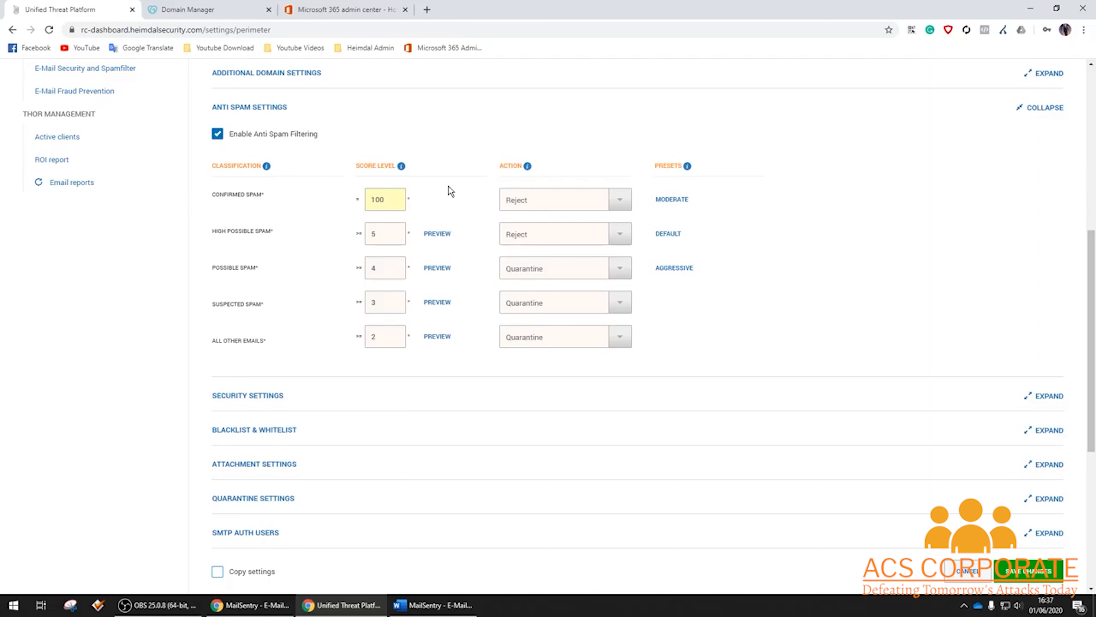
pyautogui.doubleClick(388, 234)
pyautogui.write('2')
pyautogui.doubleClick(389, 267)
pyautogui.write('3')
pyautogui.doubleClick(388, 308)
pyautogui.write('2')
# Set the High Possible Spam action to Quarantine and expand Security Settings.
pyautogui.click(620, 273)
pyautogui.click(621, 235)
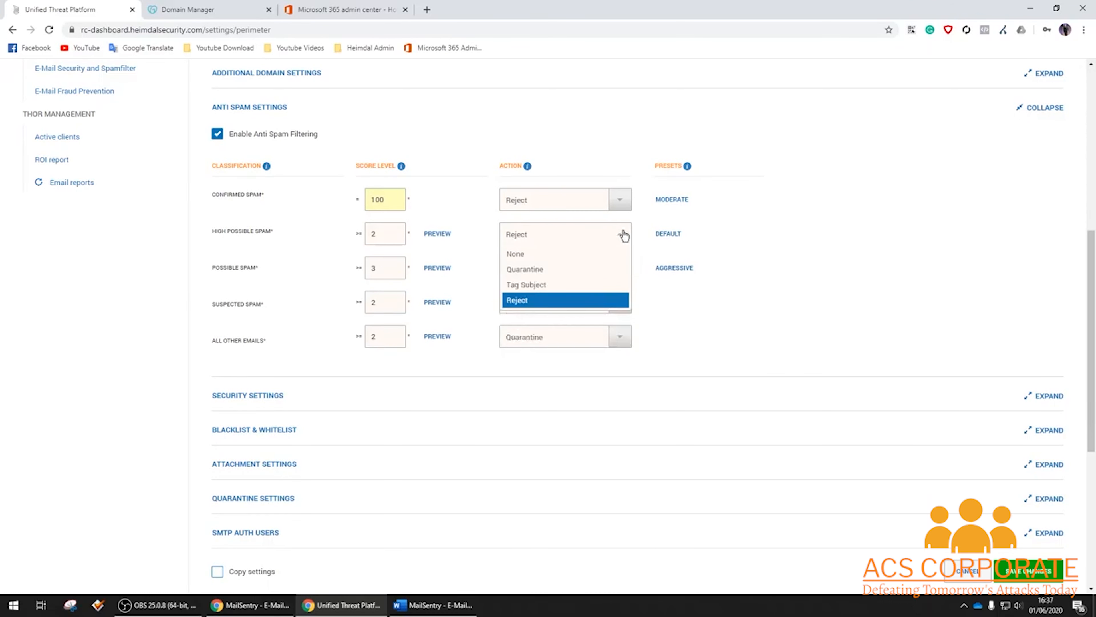
pyautogui.click(587, 267)
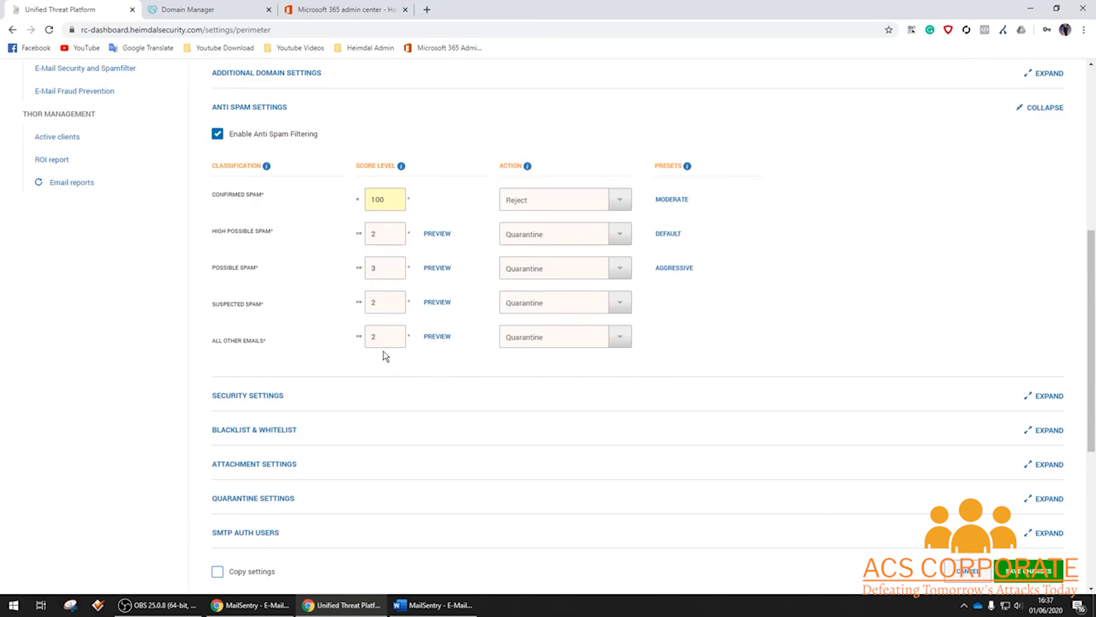
pyautogui.click(242, 107)
pyautogui.click(263, 143)
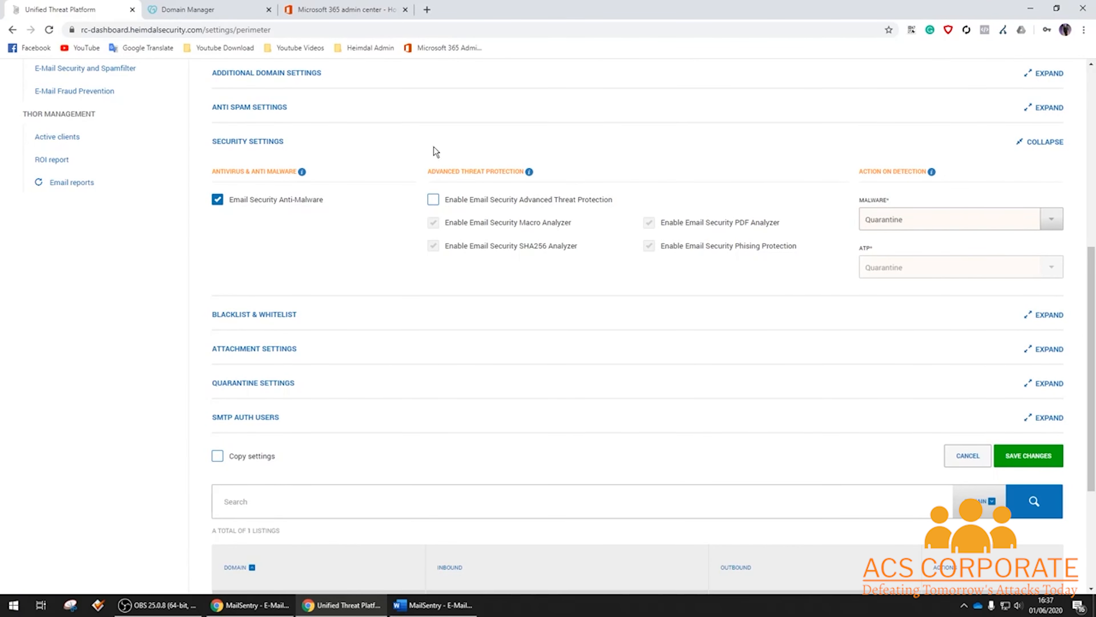
# Enable Advanced Threat Protection, keep malware on Quarantine, and expand Blacklist & Whitelist.
pyautogui.click(434, 203)
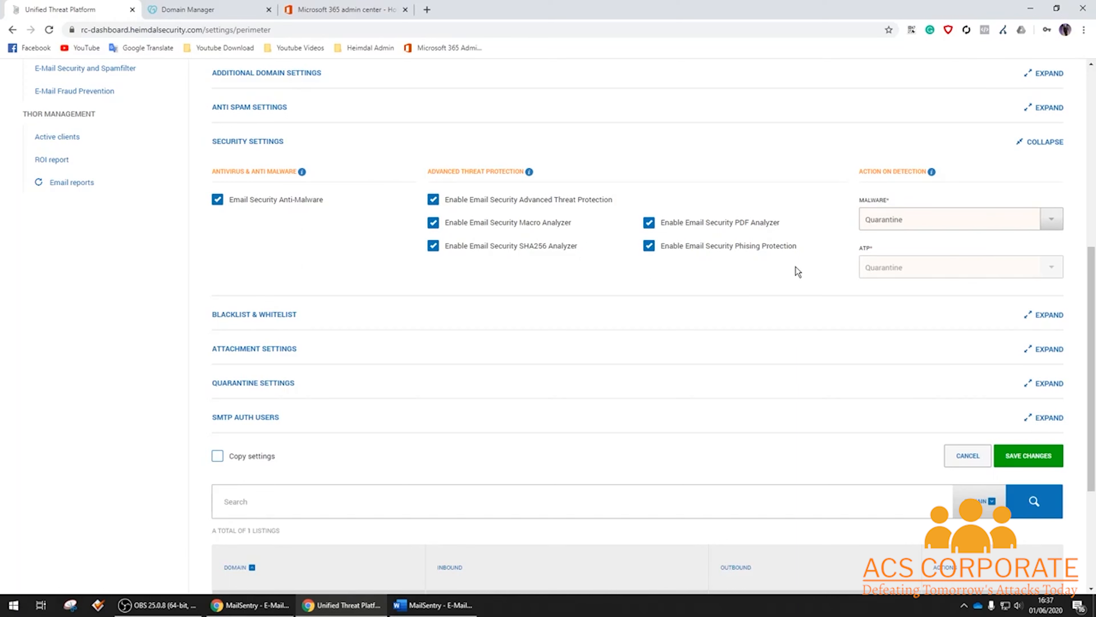
pyautogui.click(1052, 222)
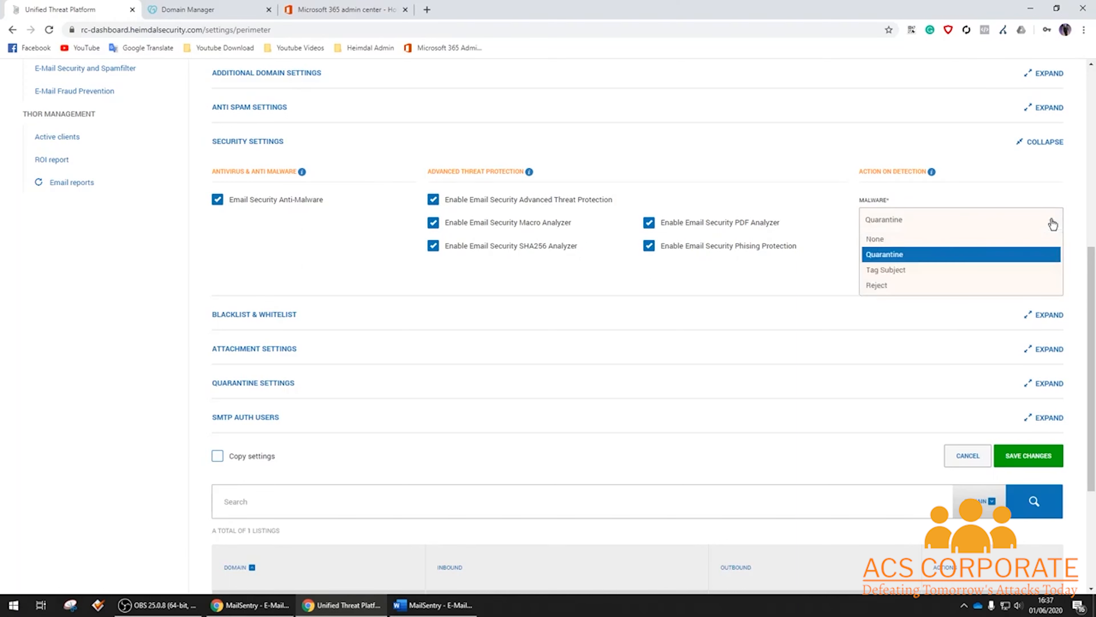
pyautogui.click(1052, 222)
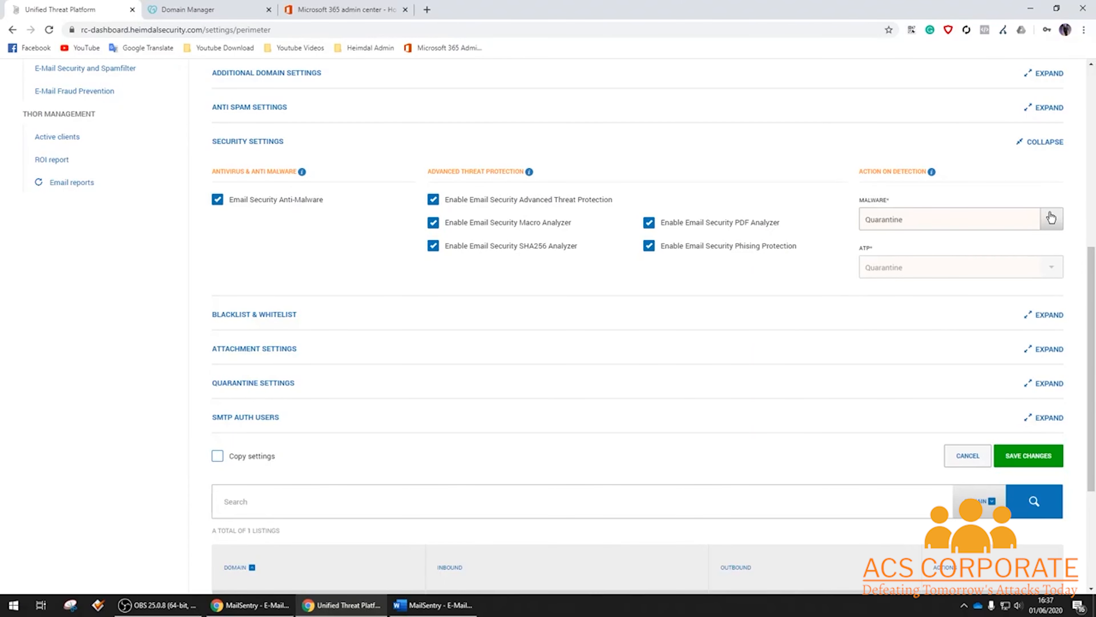
pyautogui.click(280, 308)
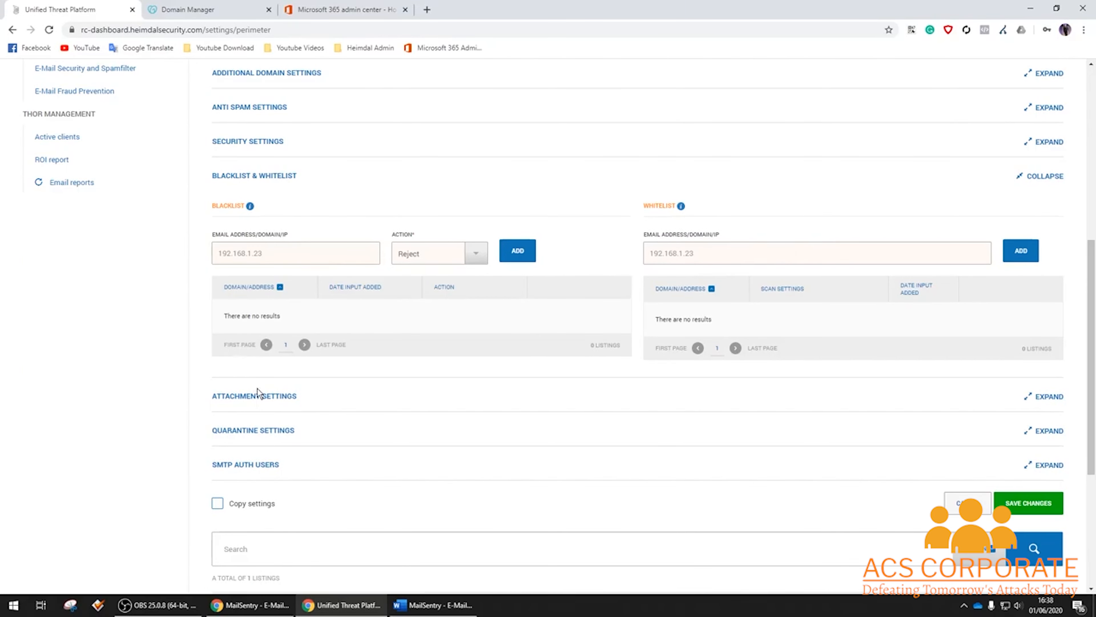
# Filter executable and password-protected attachments instead of dangerous files, then reveal the quarantine settings.
pyautogui.click(283, 395)
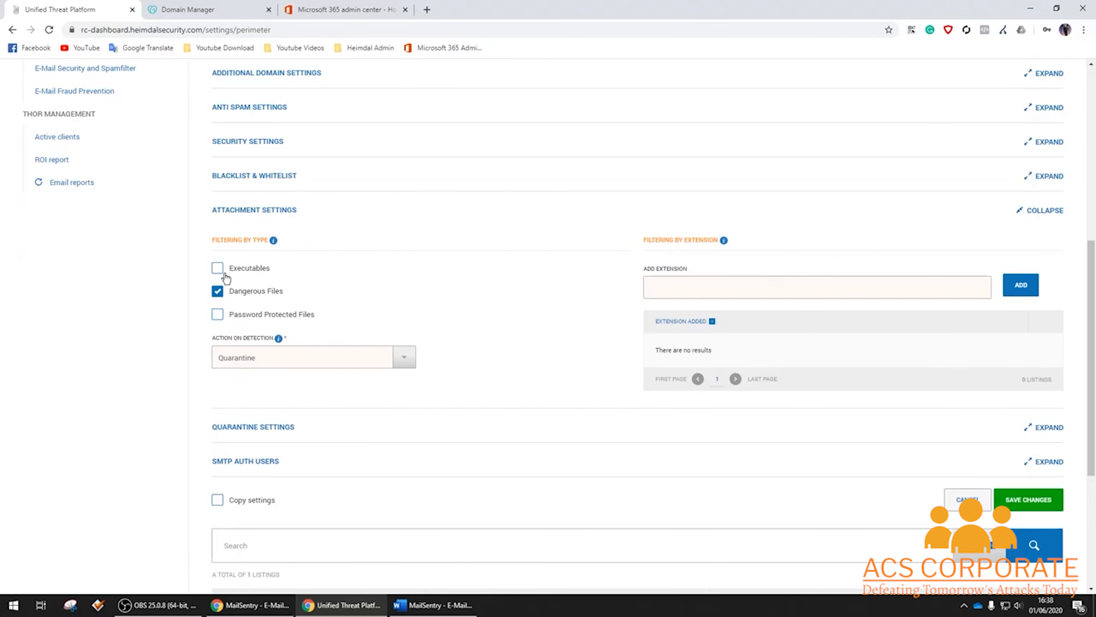
pyautogui.click(217, 268)
pyautogui.click(217, 291)
pyautogui.click(218, 317)
pyautogui.scroll(-3, 540, 276)
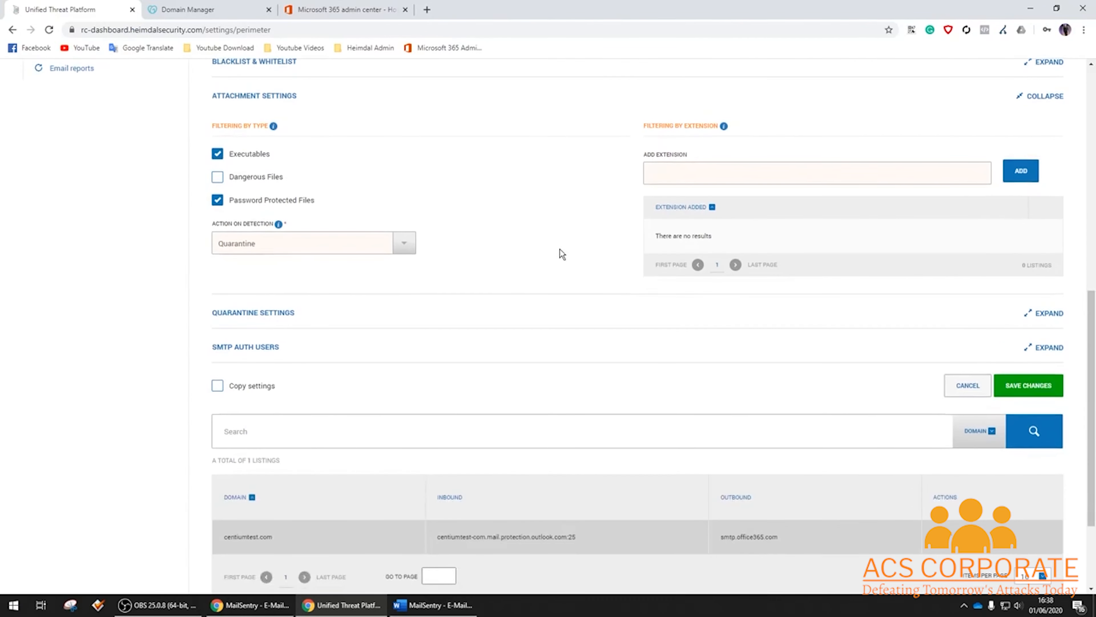
pyautogui.click(283, 314)
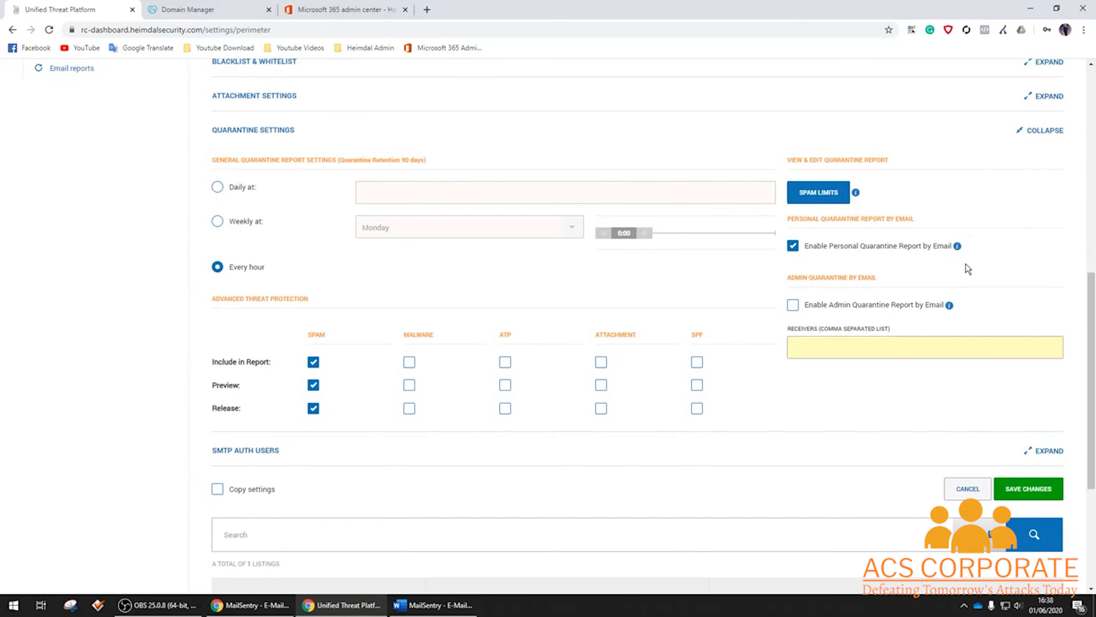
# Turn off admin quarantine e-mail reports and enable personal quarantine reports.
pyautogui.click(793, 305)
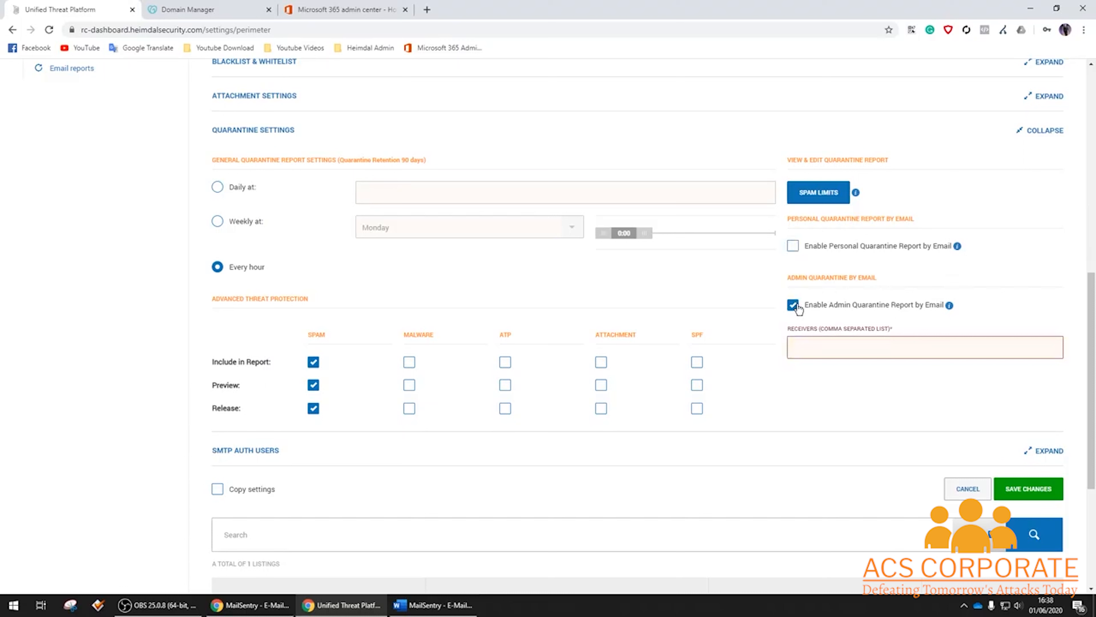
pyautogui.click(831, 308)
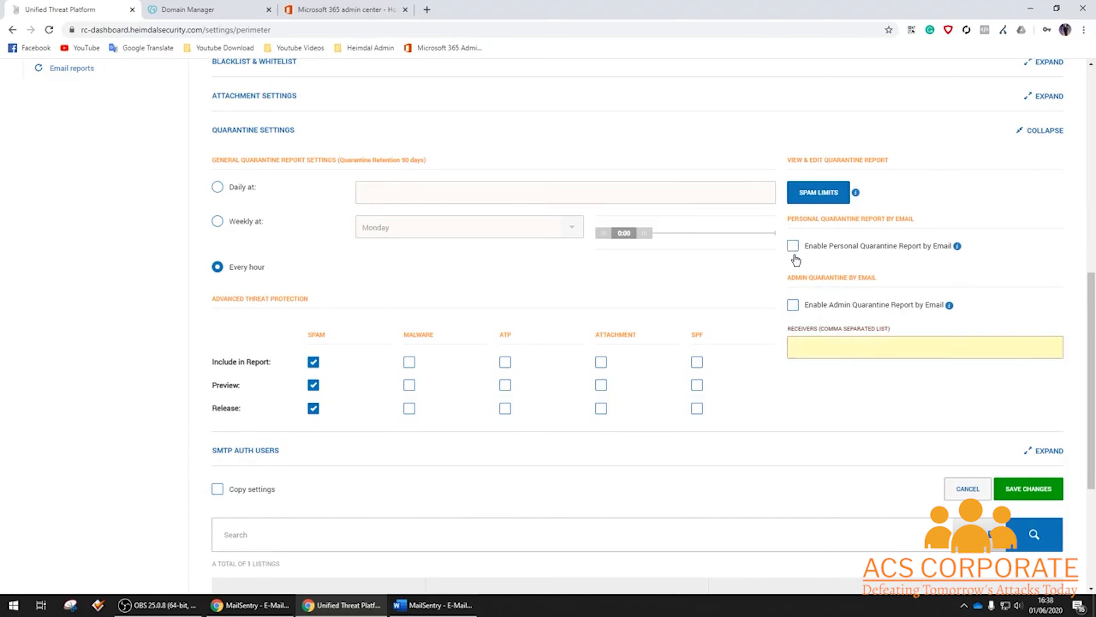
pyautogui.click(793, 246)
# Include, preview and release Malware, ATP, Attachment and SPF threats in quarantine, and save the domain.
pyautogui.click(409, 363)
pyautogui.click(409, 385)
pyautogui.click(409, 408)
pyautogui.click(505, 362)
pyautogui.click(509, 388)
pyautogui.click(600, 362)
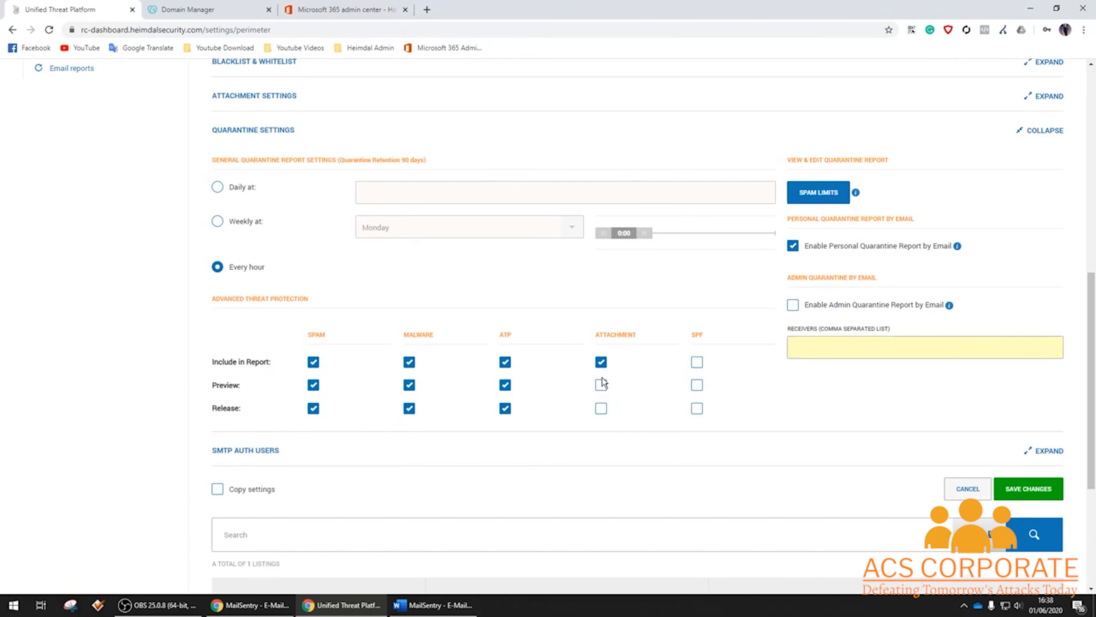
pyautogui.click(601, 385)
pyautogui.click(601, 408)
pyautogui.click(696, 364)
pyautogui.click(698, 409)
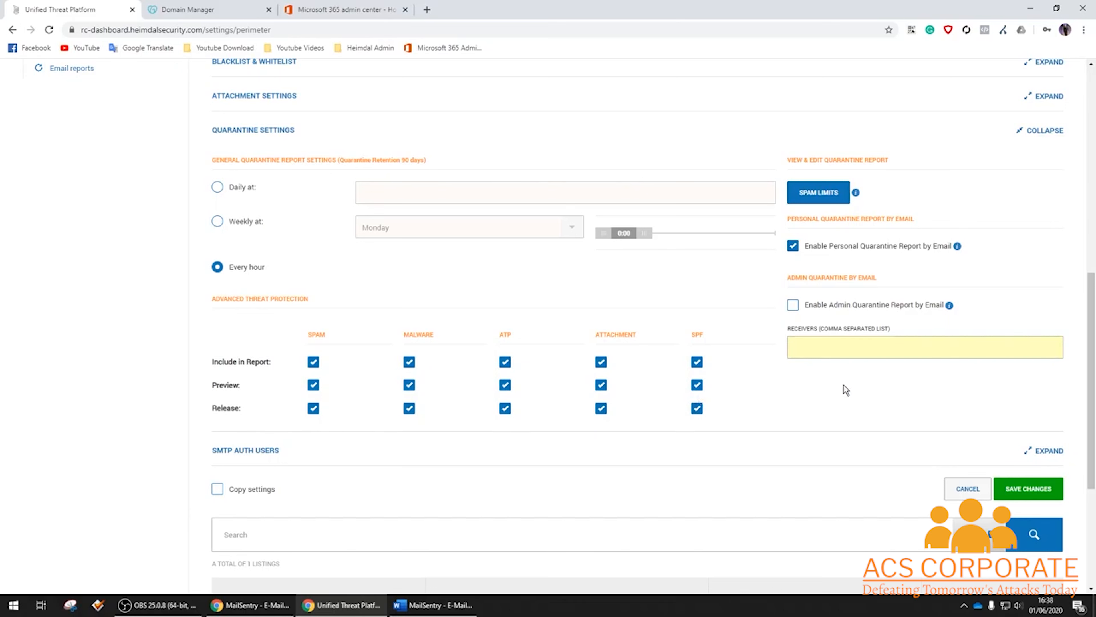
pyautogui.click(1041, 488)
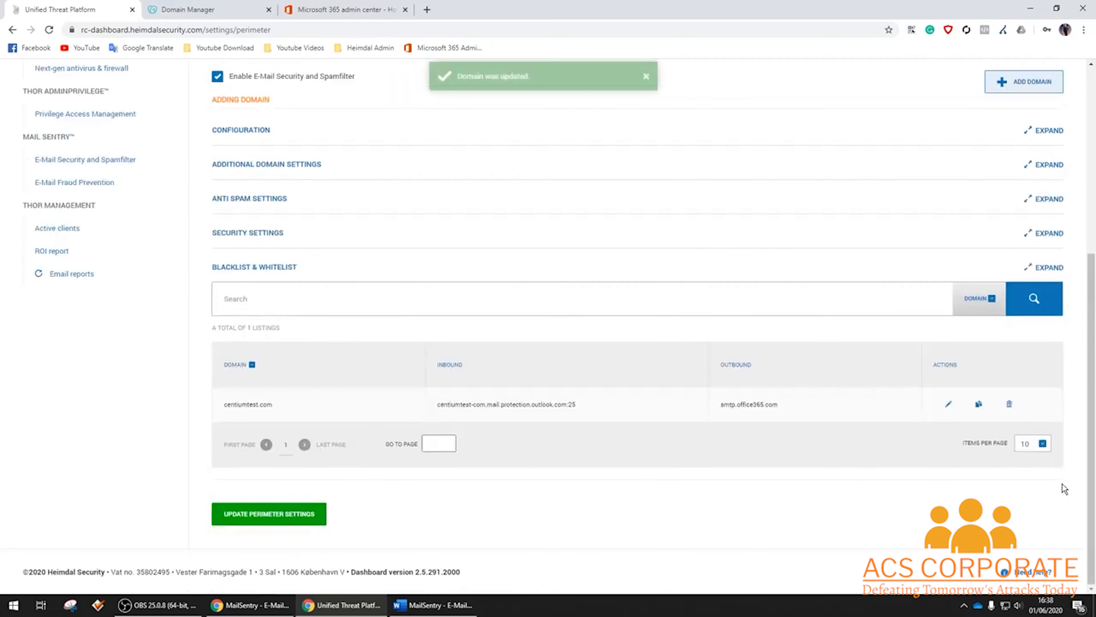
# Apply the perimeter settings, view the MailSentry email log, and load Gmail in a new tab.
pyautogui.click(277, 514)
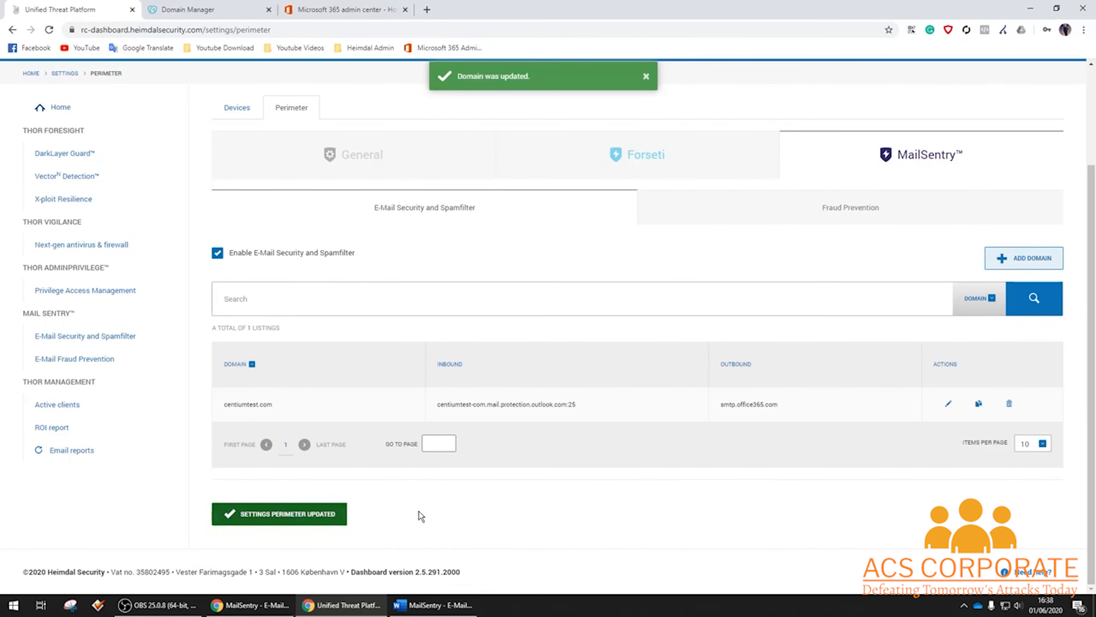
pyautogui.click(123, 336)
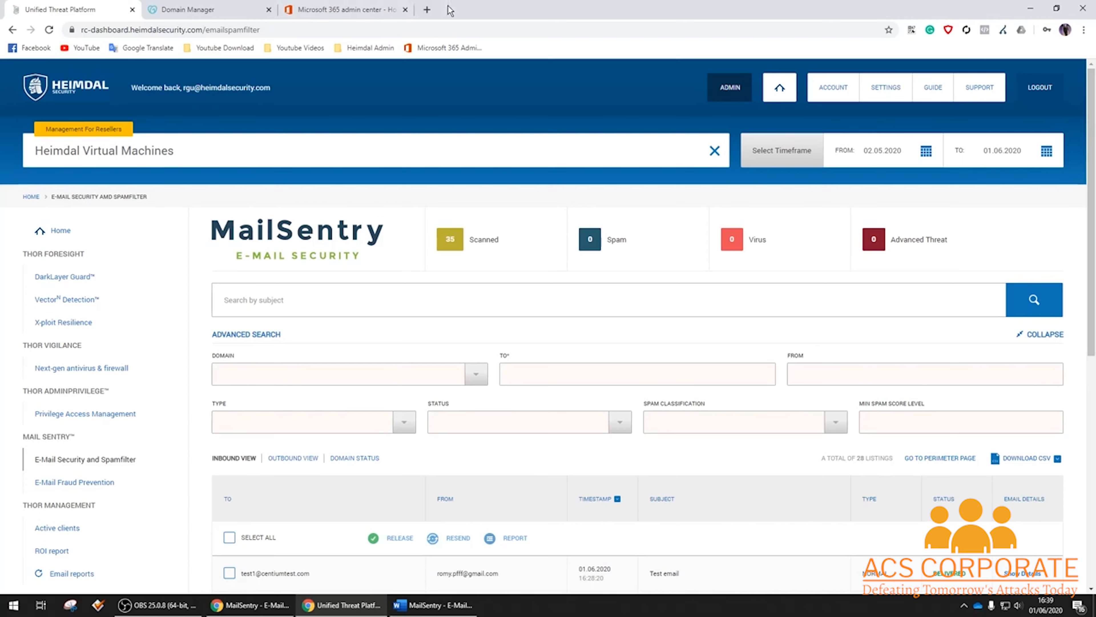
pyautogui.click(427, 9)
pyautogui.write('gmail')
pyautogui.press('Return')
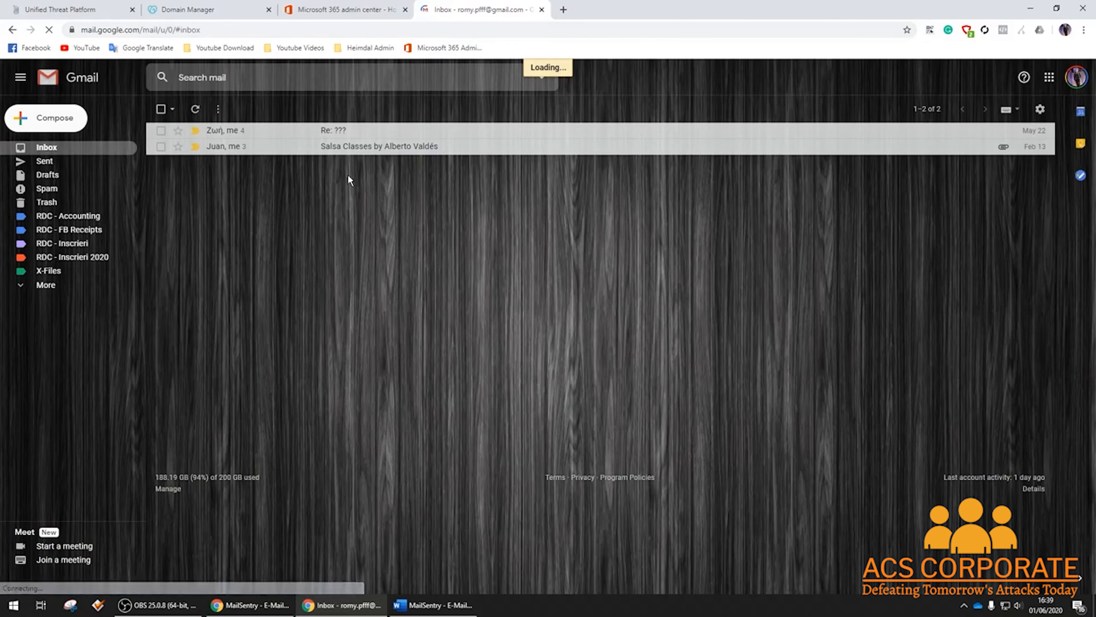
# Start a new Gmail message addressed to the test1 mailbox suggestion.
pyautogui.press('c')
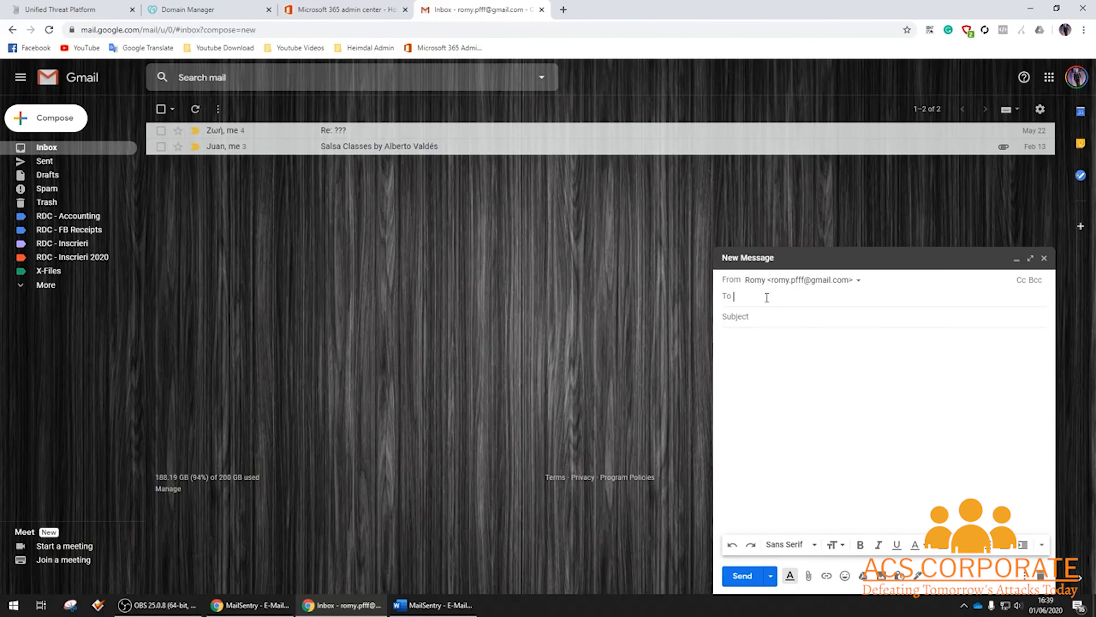
pyautogui.write('test1')
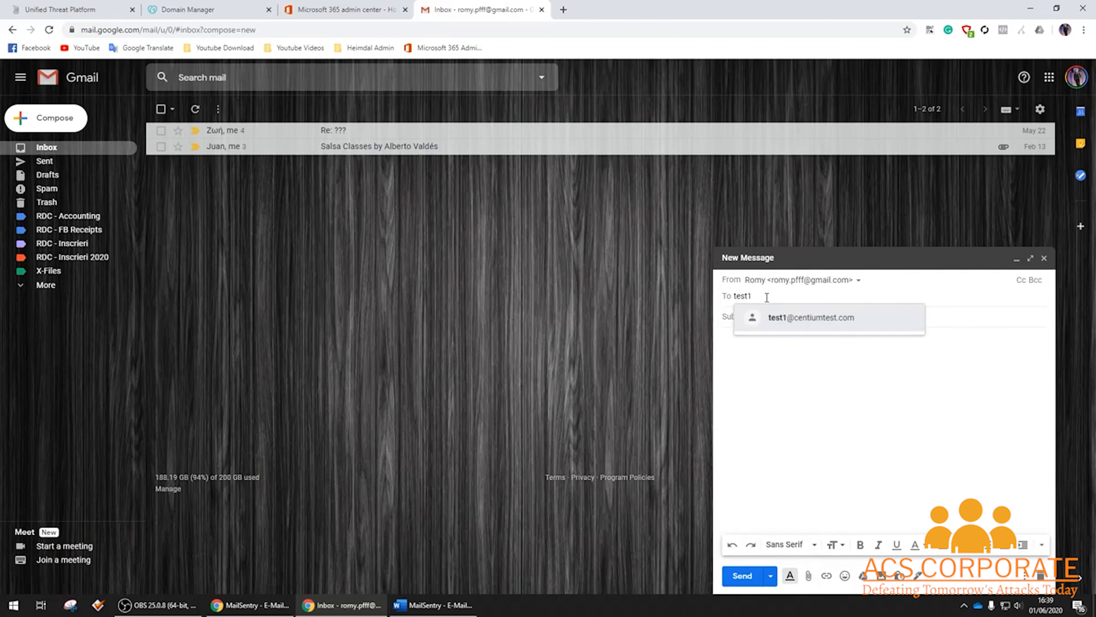
pyautogui.click(842, 318)
# Use 'Test MAILSENTRY' as both subject and body, and send the message.
pyautogui.click(767, 317)
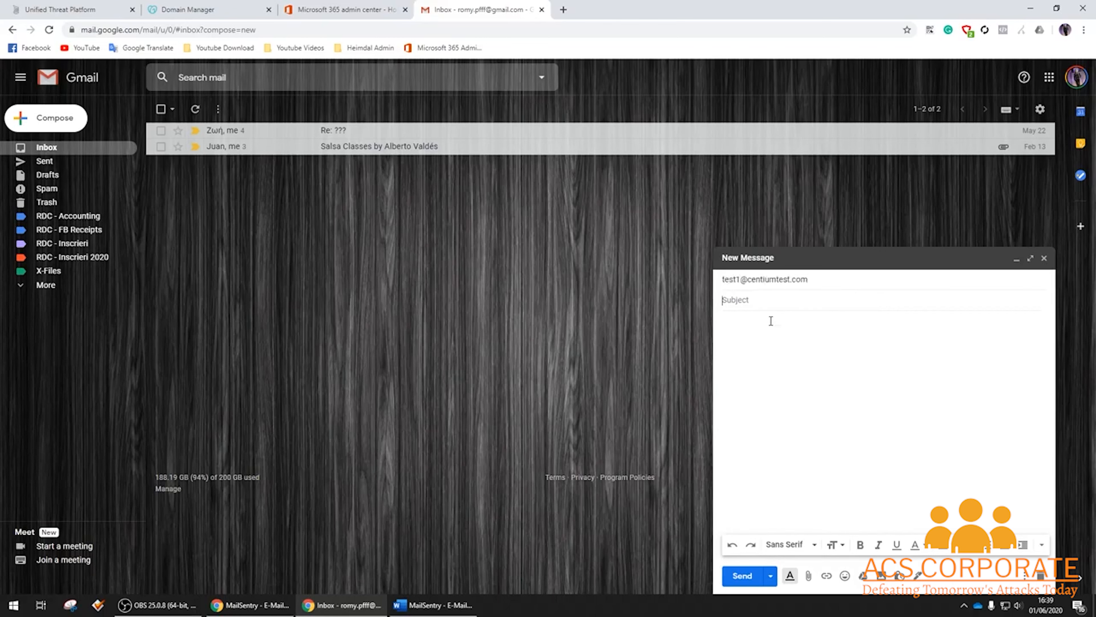
pyautogui.write('TeS')
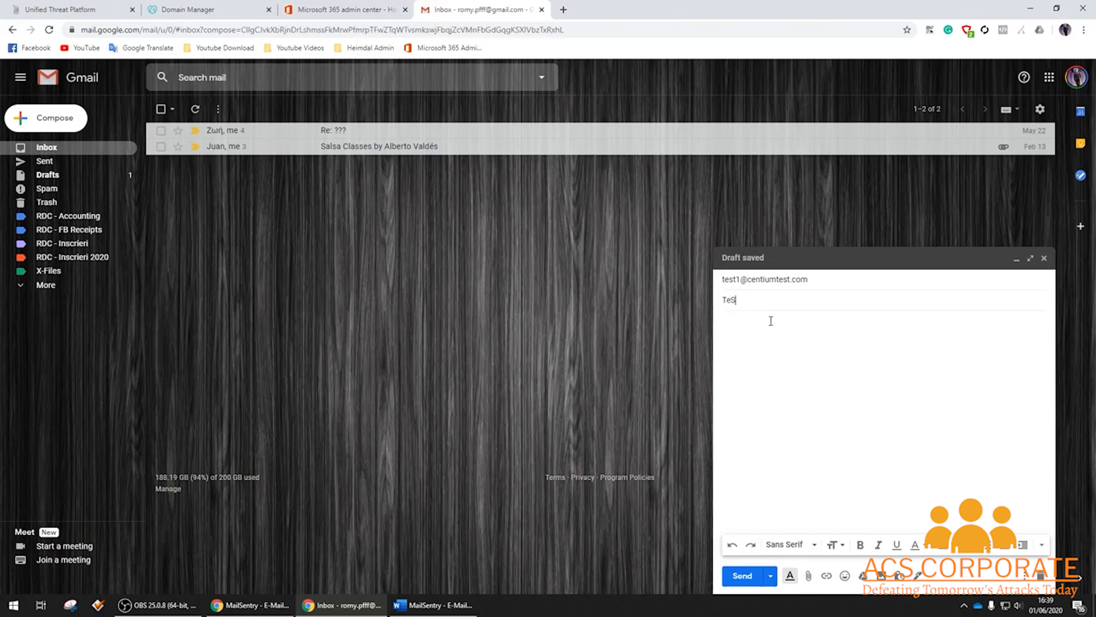
pyautogui.press('BackSpace')
pyautogui.write('st MAILSENTRY')
pyautogui.hotkey('ctrl', 'a')
pyautogui.hotkey('ctrl', 'c')
pyautogui.click(798, 342)
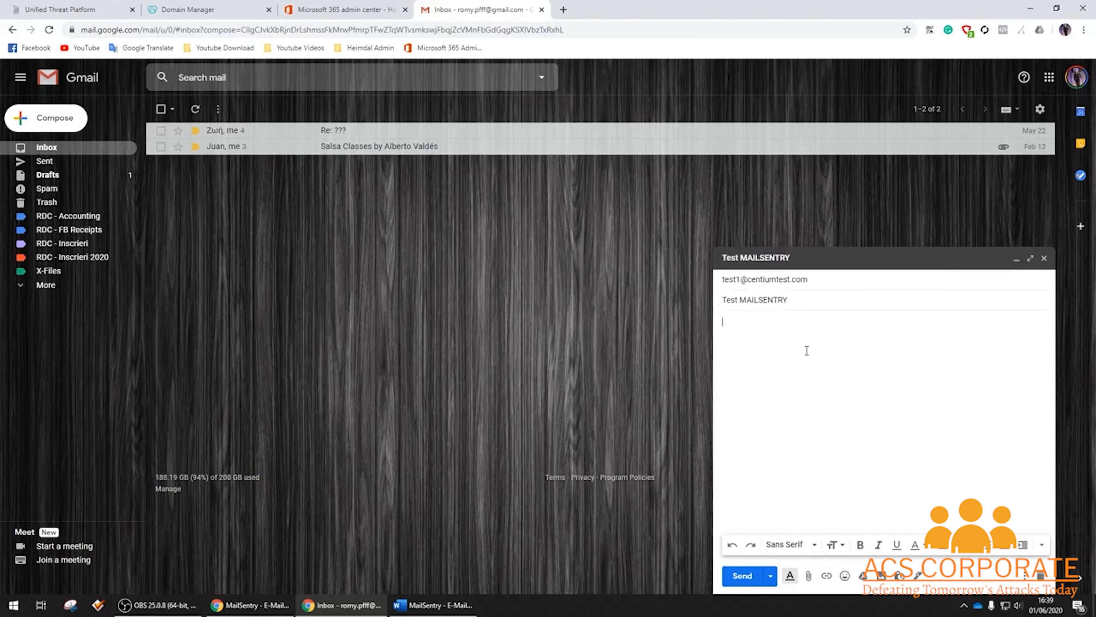
pyautogui.hotkey('ctrl', 'v')
pyautogui.click(739, 575)
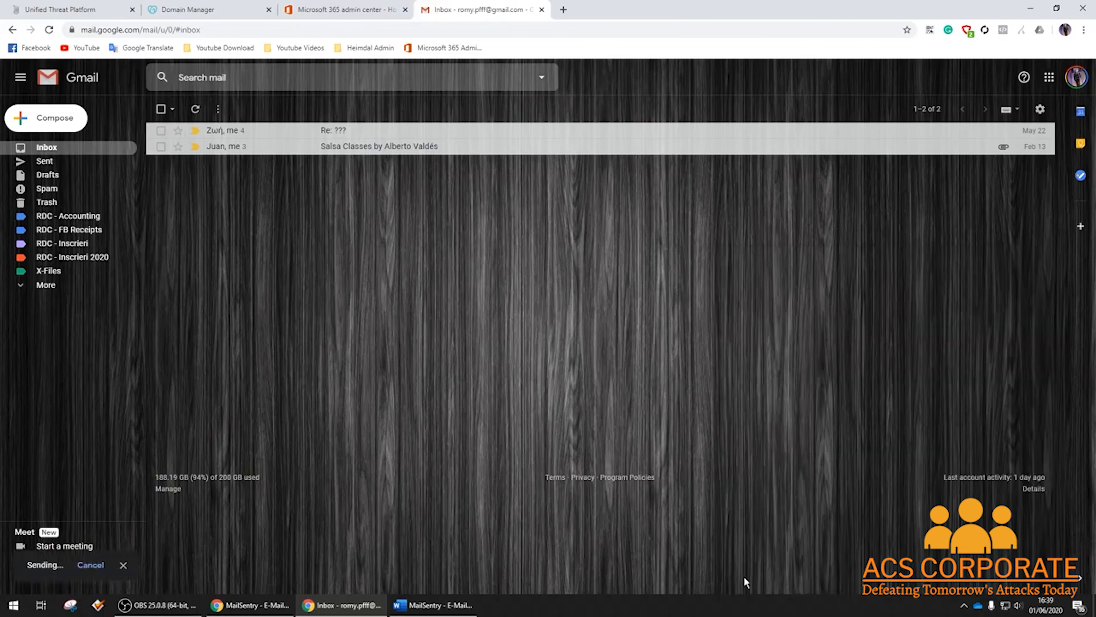
# Return to the Heimdal dashboard and refresh the MailSentry inbound log.
pyautogui.click(76, 8)
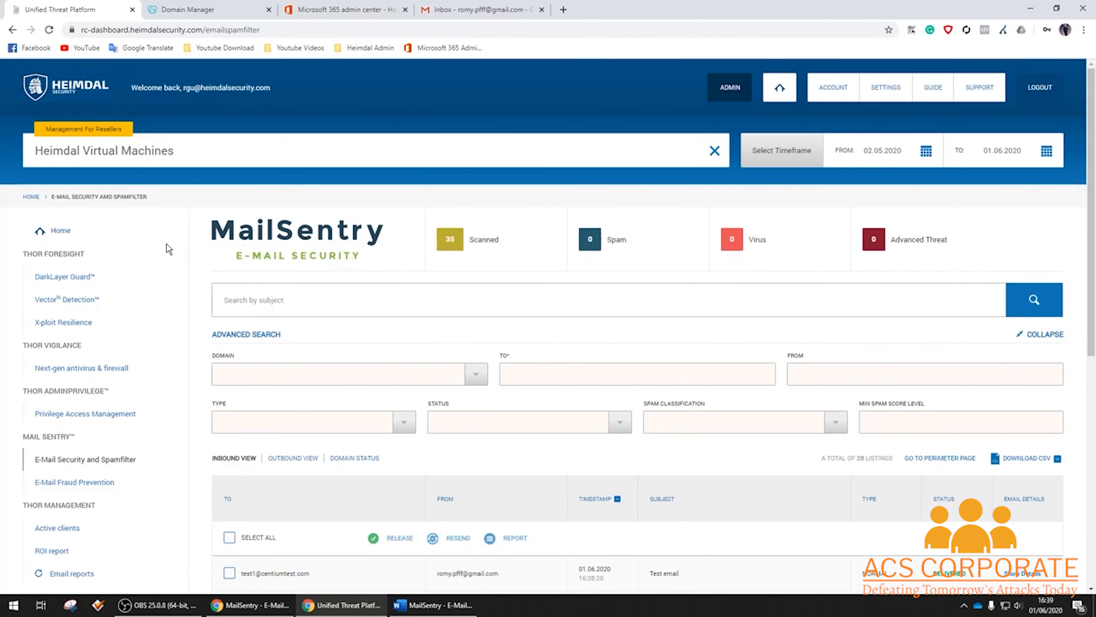
pyautogui.scroll(-8, 168, 249)
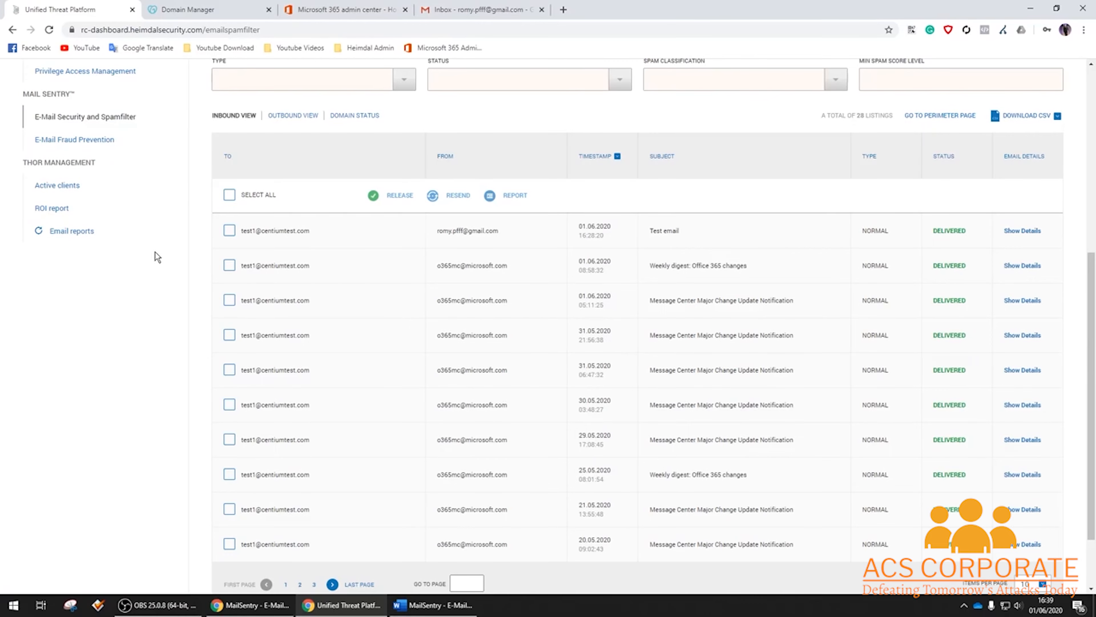
pyautogui.scroll(3, 163, 249)
pyautogui.scroll(6, 162, 256)
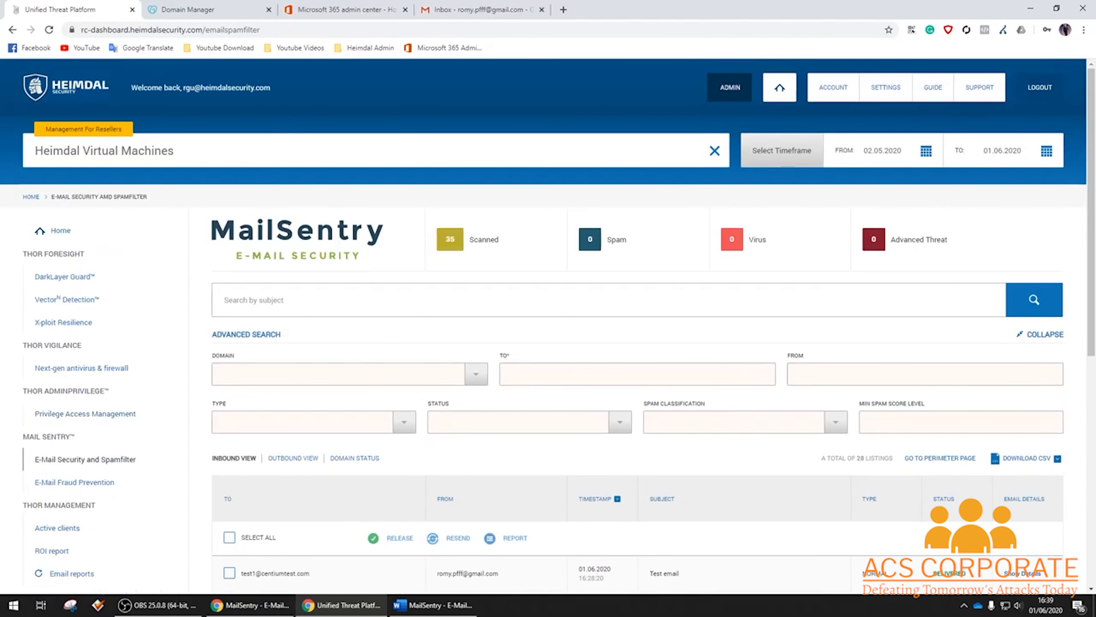
pyautogui.click(1045, 305)
pyautogui.click(1051, 298)
# Locate the delivered Test MAILSENTRY entry and highlight its recipient address.
pyautogui.scroll(-4, 1048, 298)
pyautogui.scroll(-5, 1040, 291)
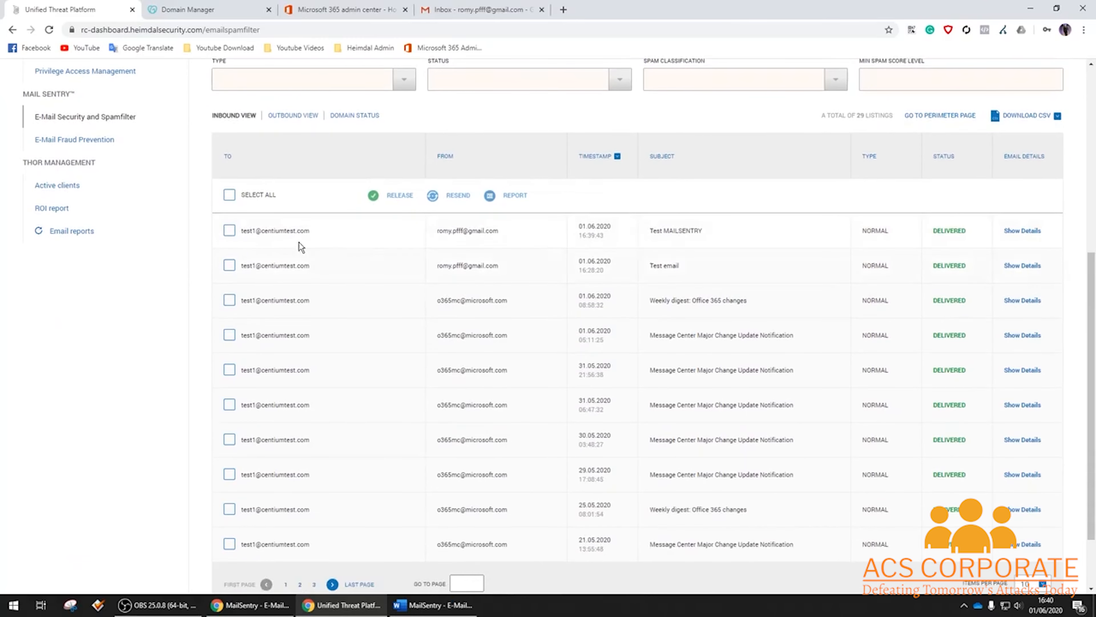
pyautogui.click(230, 230)
pyautogui.click(226, 233)
pyautogui.moveTo(240, 230); pyautogui.dragTo(325, 235)
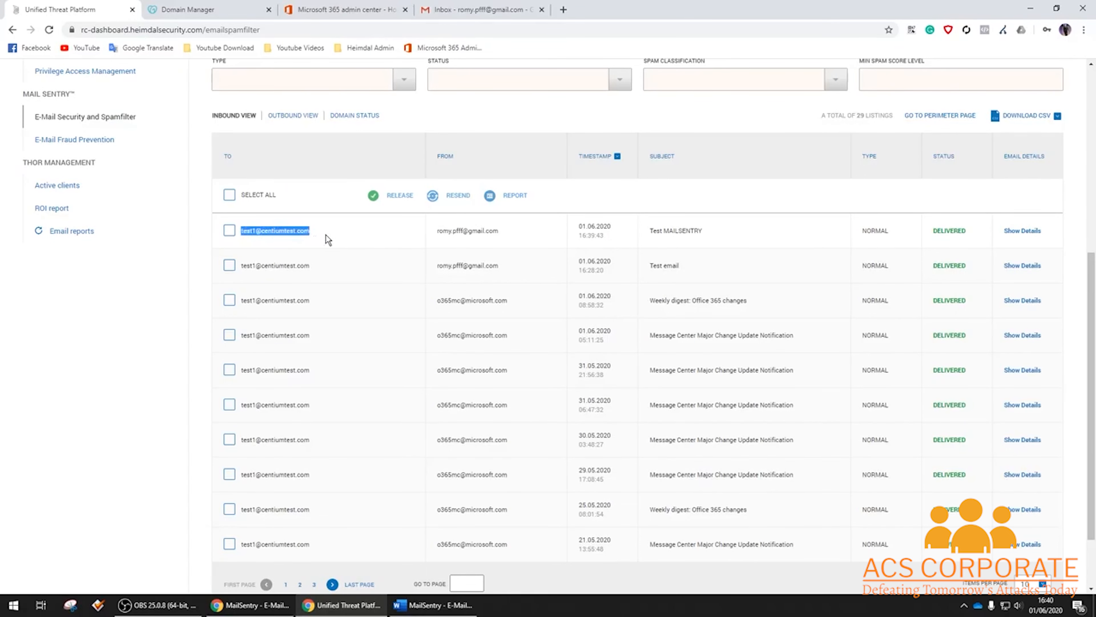
pyautogui.click(1025, 233)
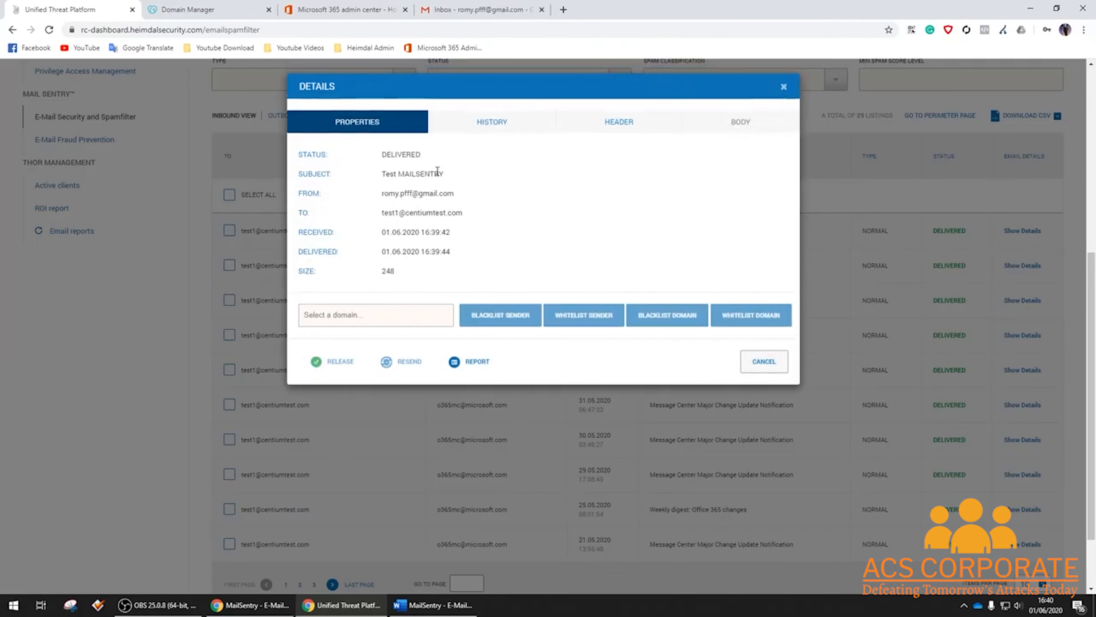
pyautogui.click(484, 123)
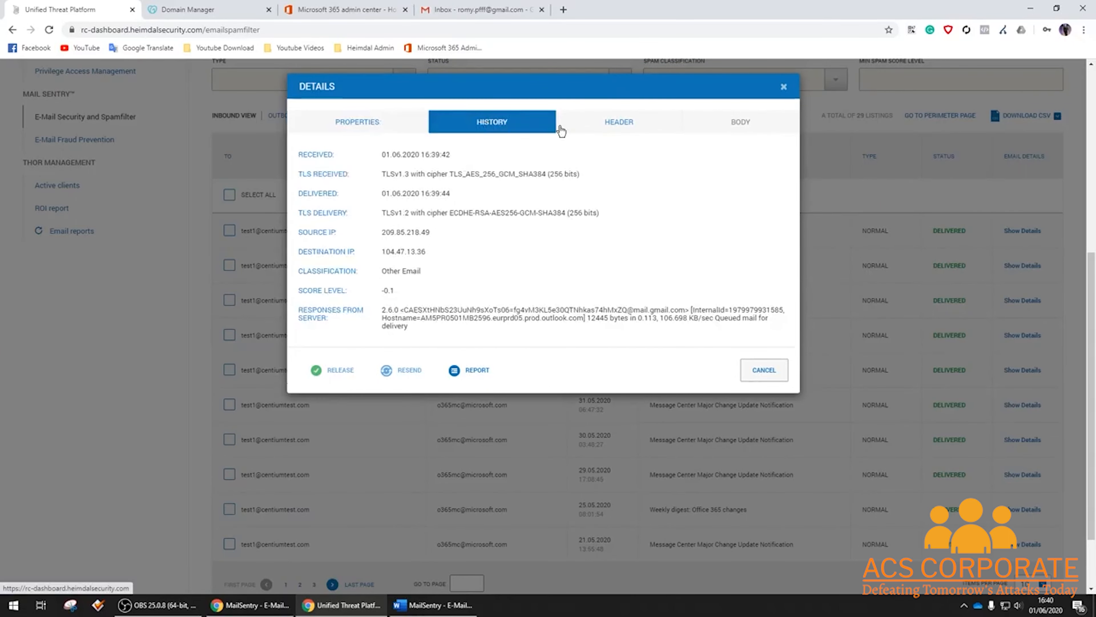
pyautogui.click(613, 130)
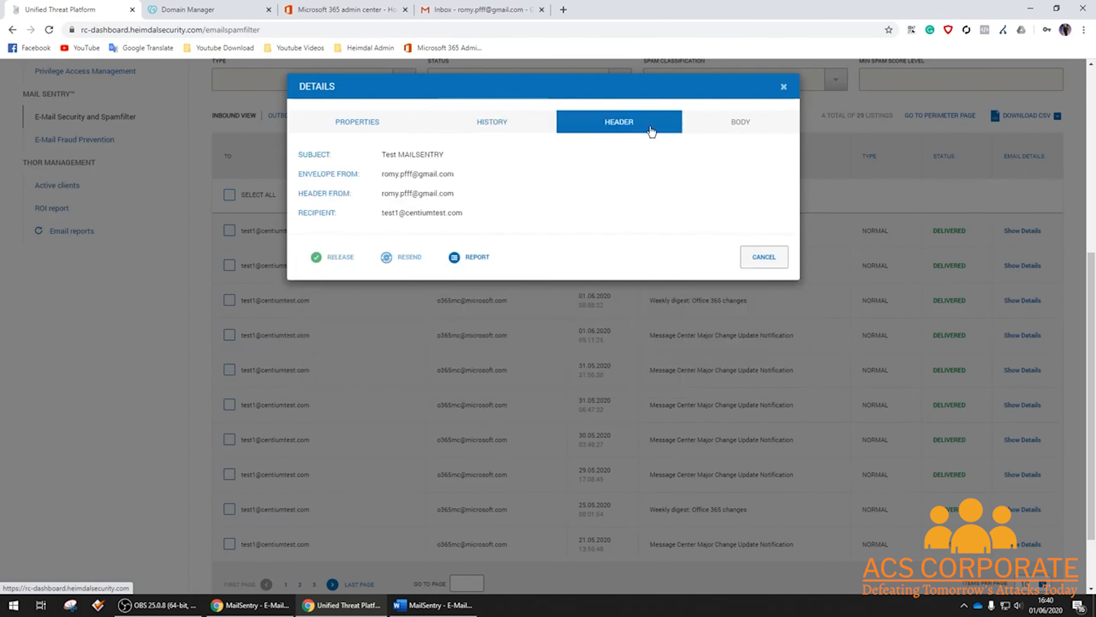
pyautogui.click(765, 258)
pyautogui.scroll(6, 743, 280)
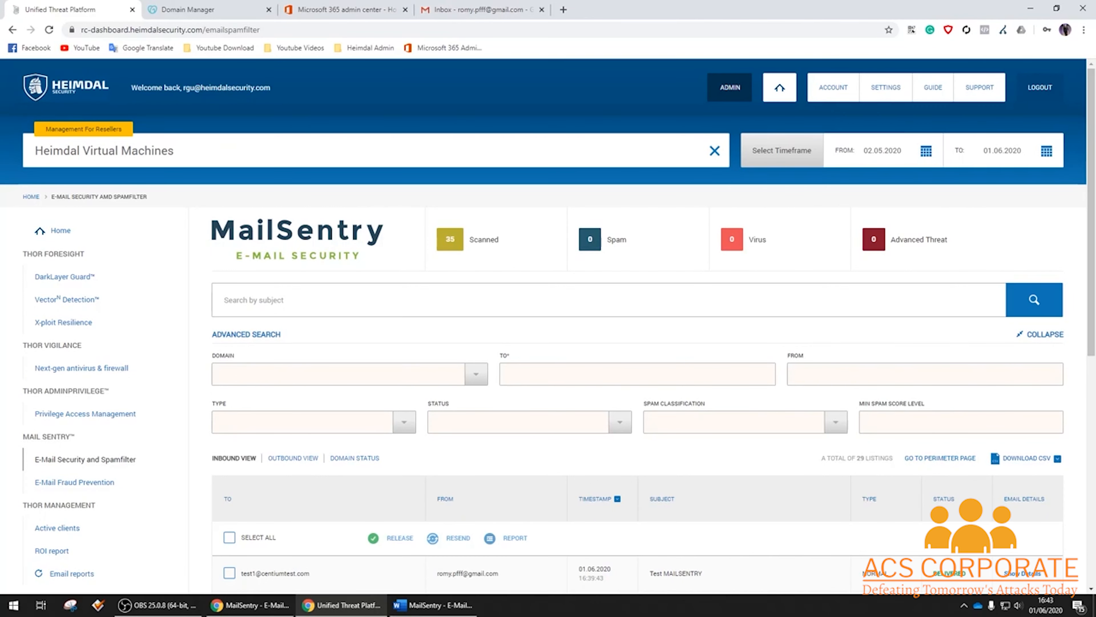
# Go to the Exchange admin center's mail flow connectors and start a new connector.
pyautogui.click(358, 8)
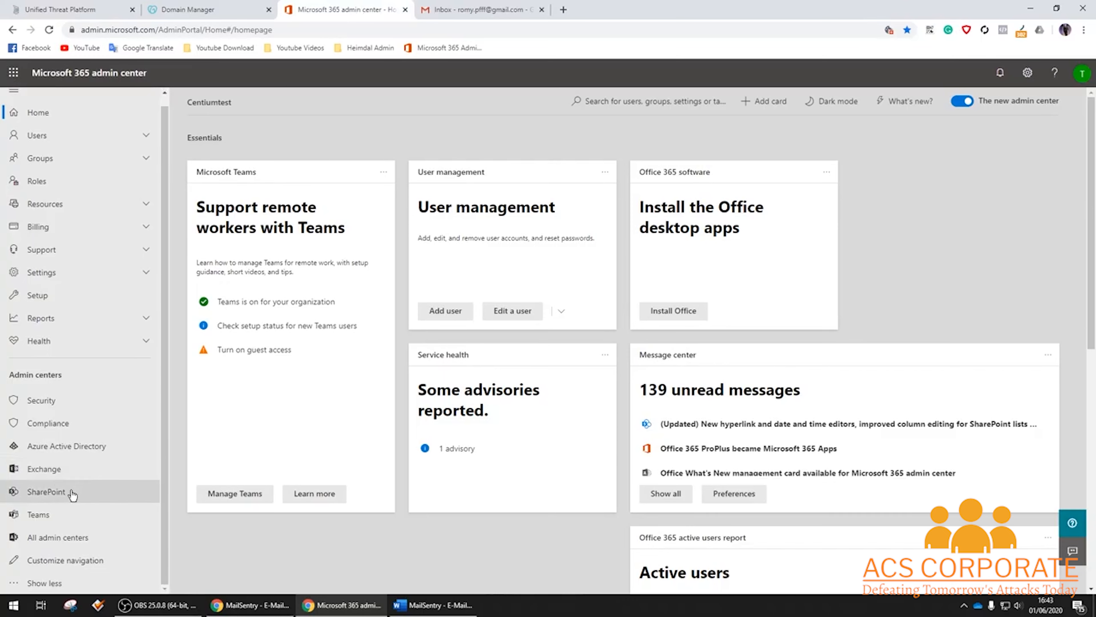
pyautogui.click(53, 470)
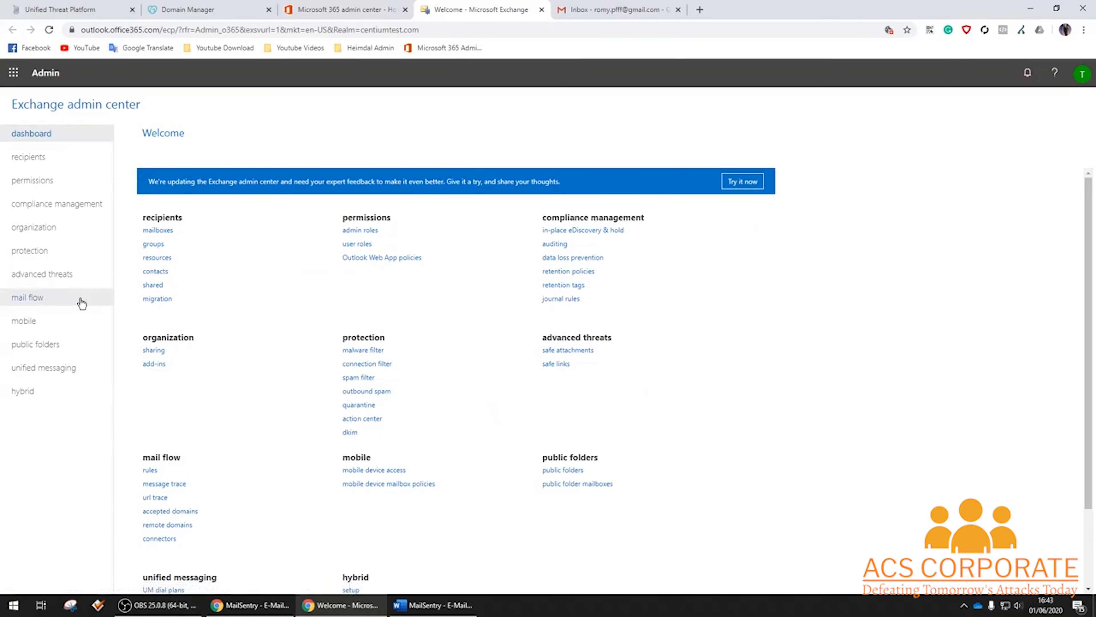
pyautogui.click(37, 306)
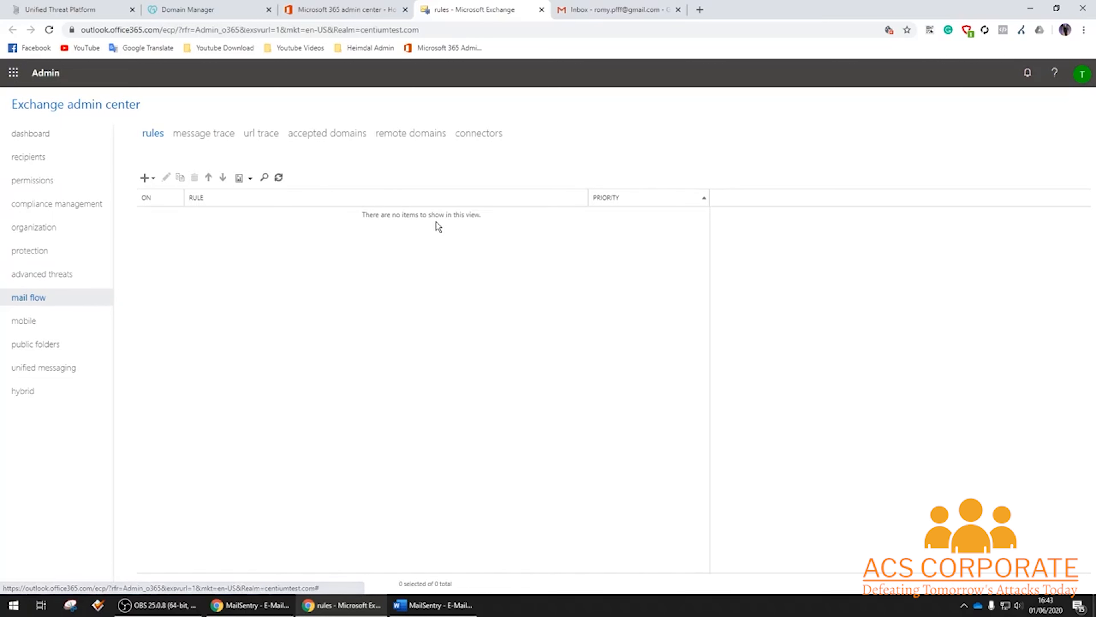
pyautogui.click(485, 134)
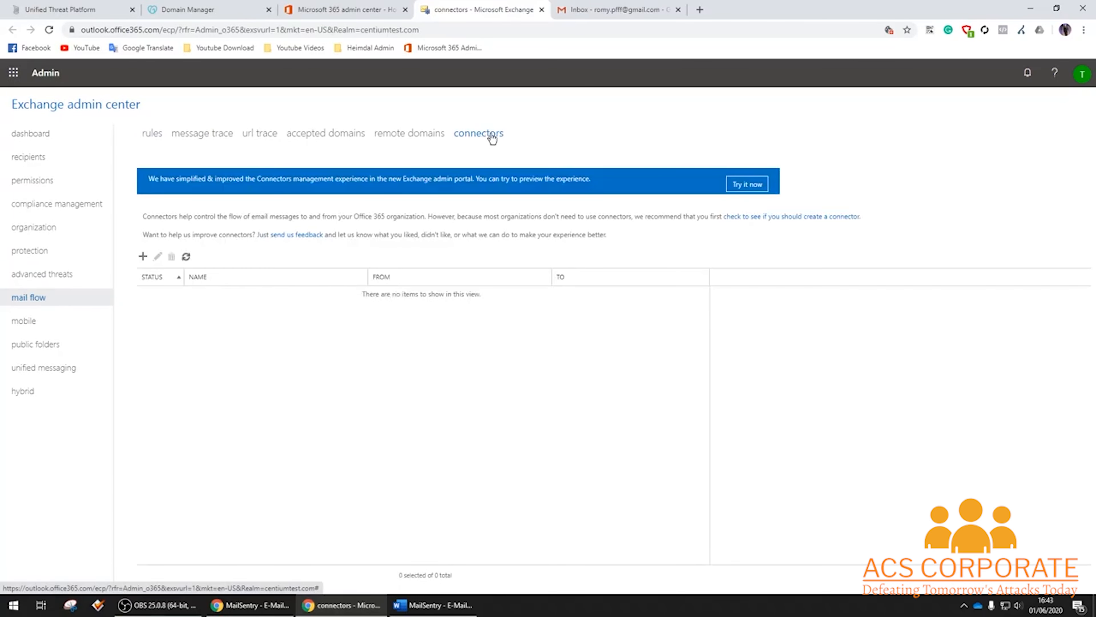
pyautogui.click(142, 256)
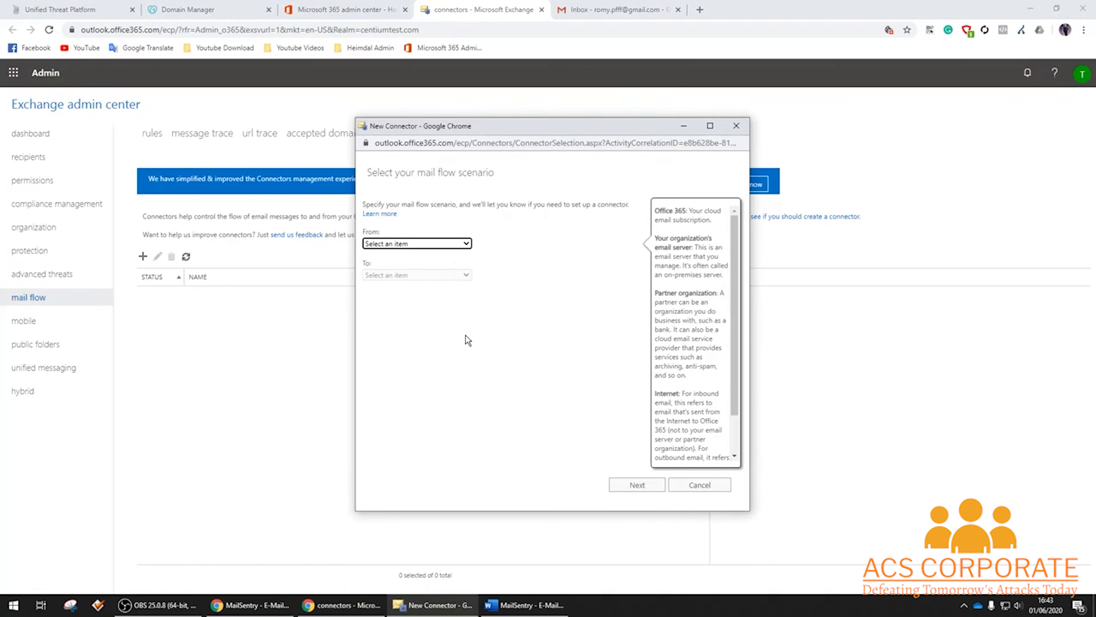
# Set the connector to run from Office 365 to Partner organization.
pyautogui.click(467, 245)
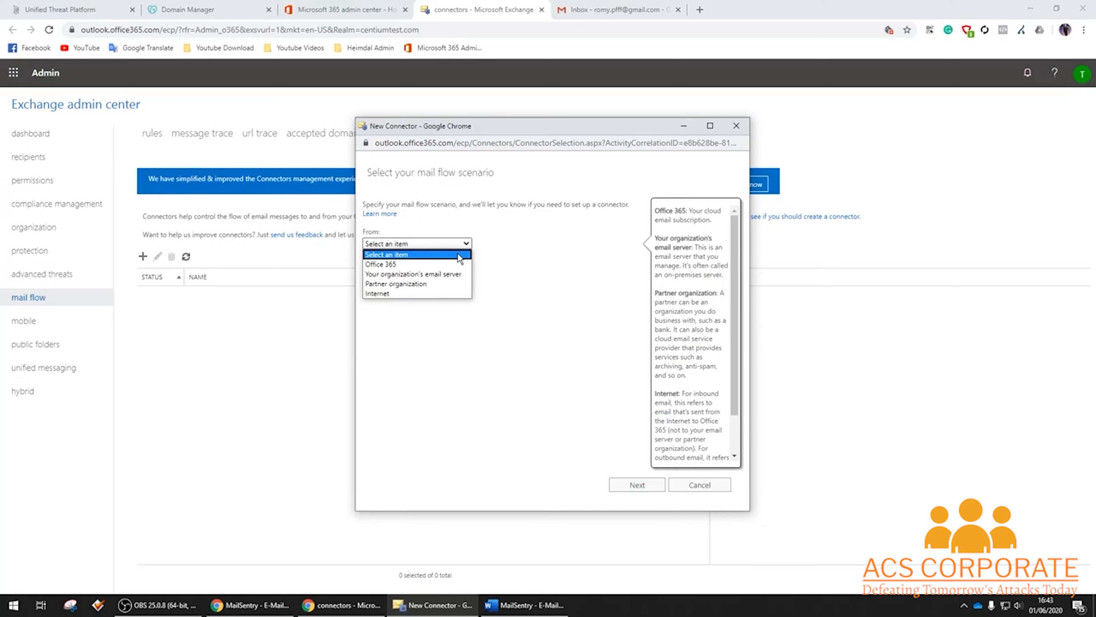
pyautogui.click(419, 264)
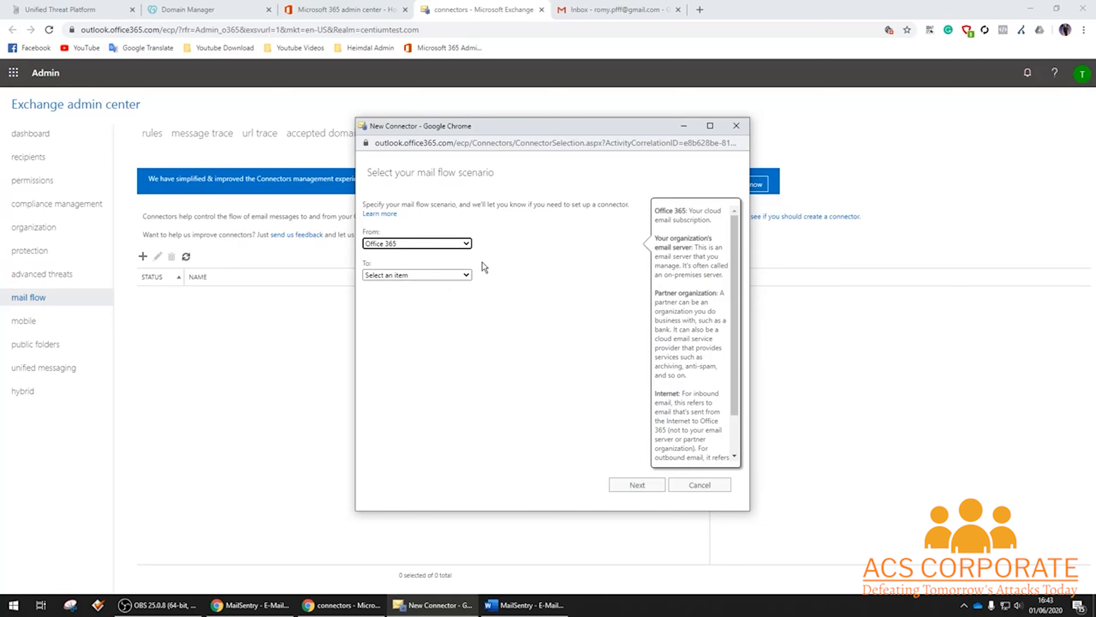
pyautogui.click(444, 275)
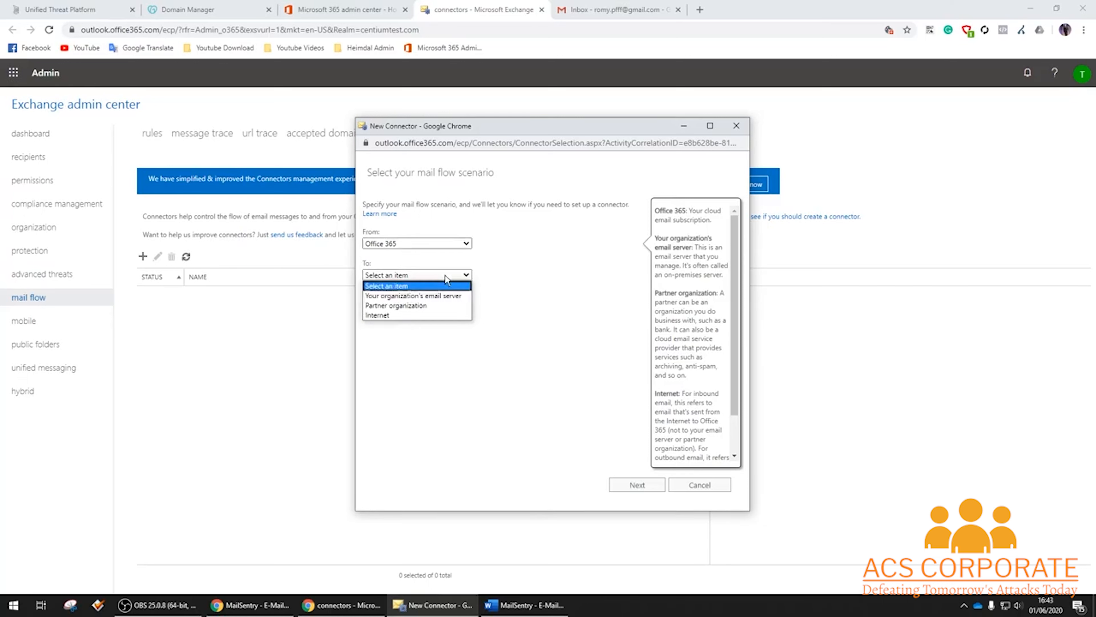
pyautogui.click(441, 303)
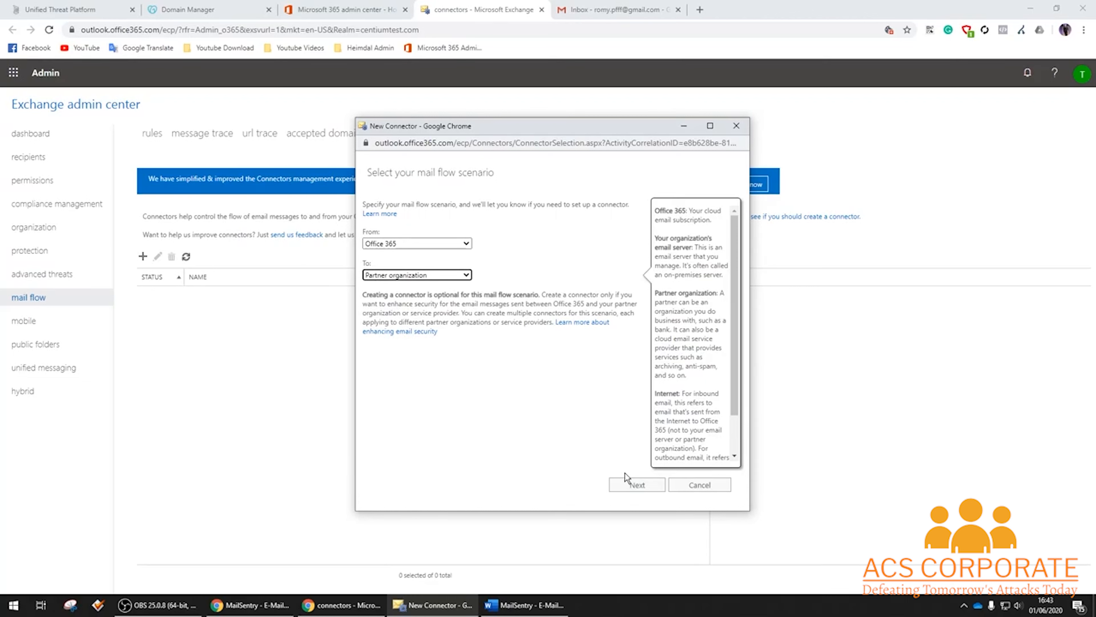
pyautogui.click(632, 487)
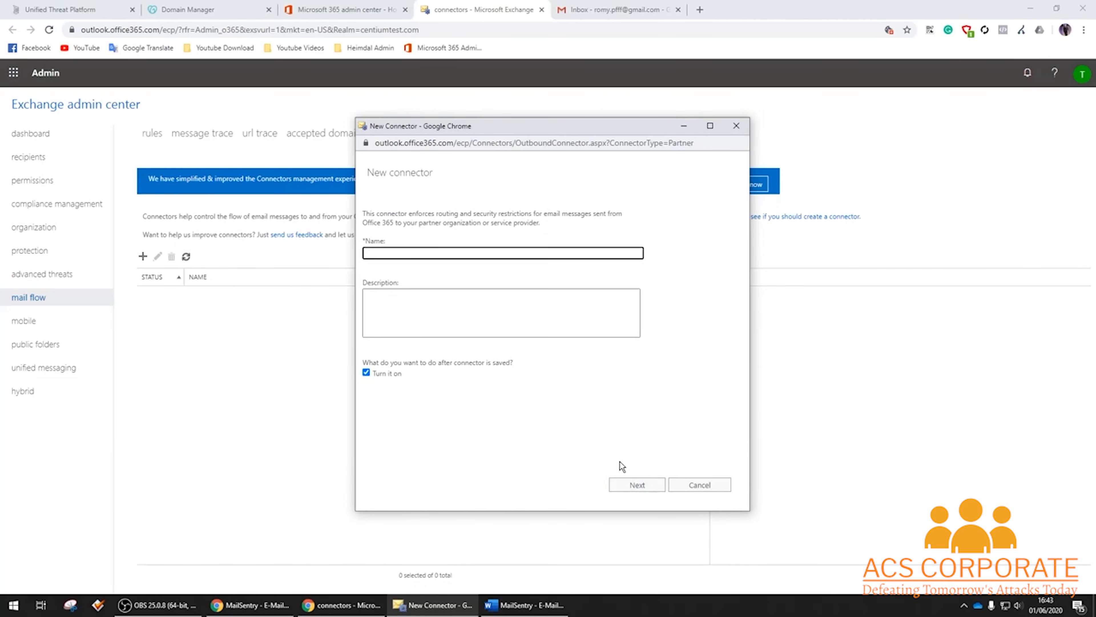
# Name the connector 'MailSentry - Email Security and Spamfilter' and use it only for transport-rule-redirected mail.
pyautogui.write('MailSentry - Email Security and Spamfilter')
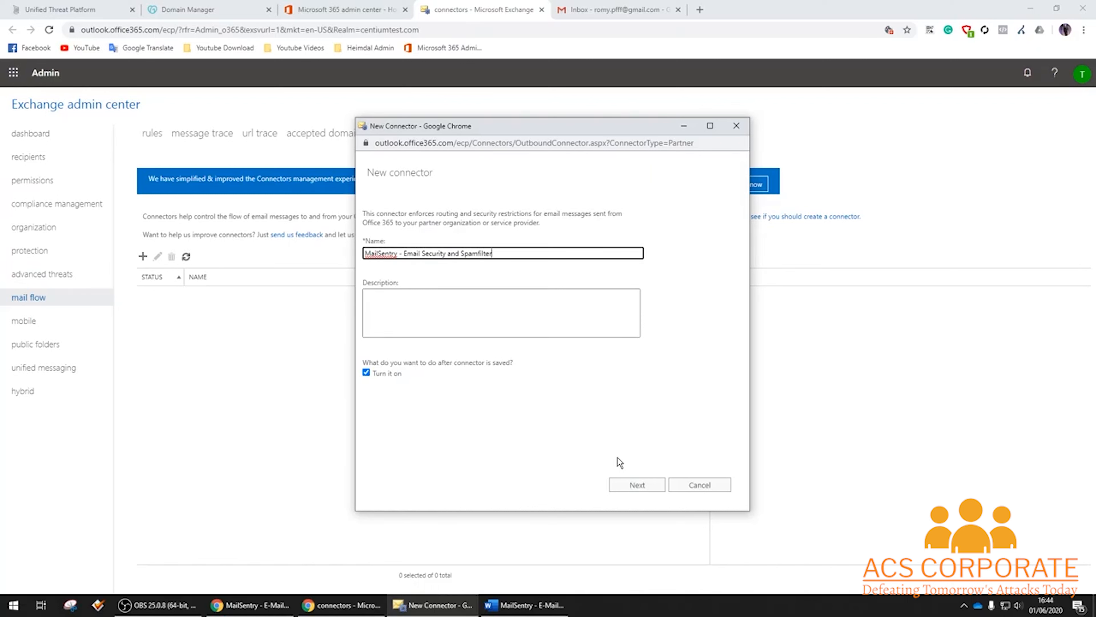
pyautogui.click(649, 488)
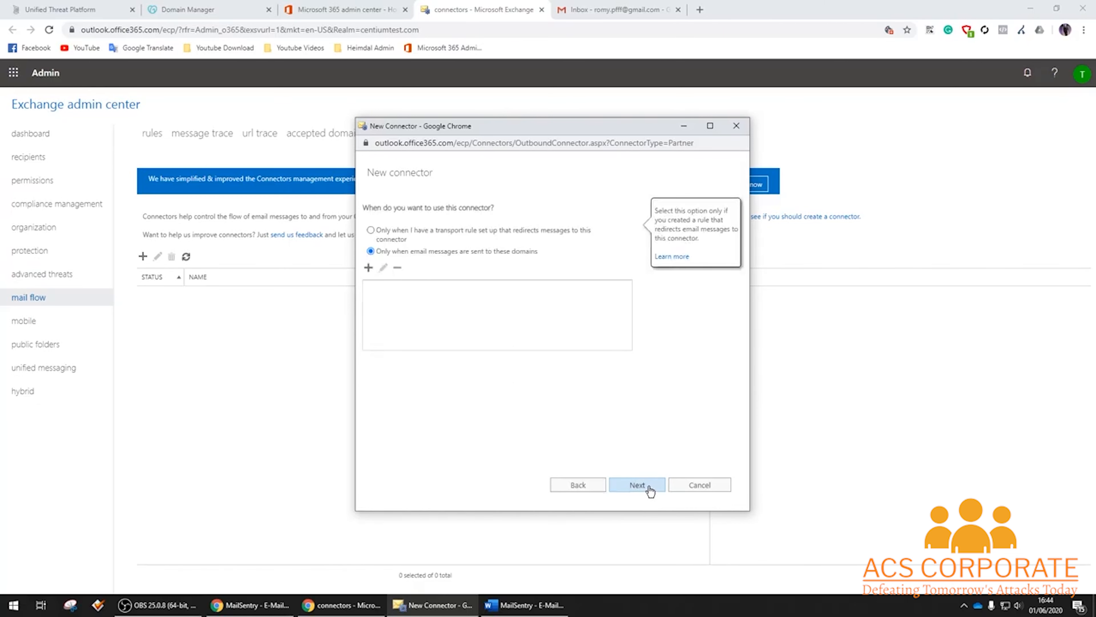
pyautogui.click(378, 234)
pyautogui.click(643, 487)
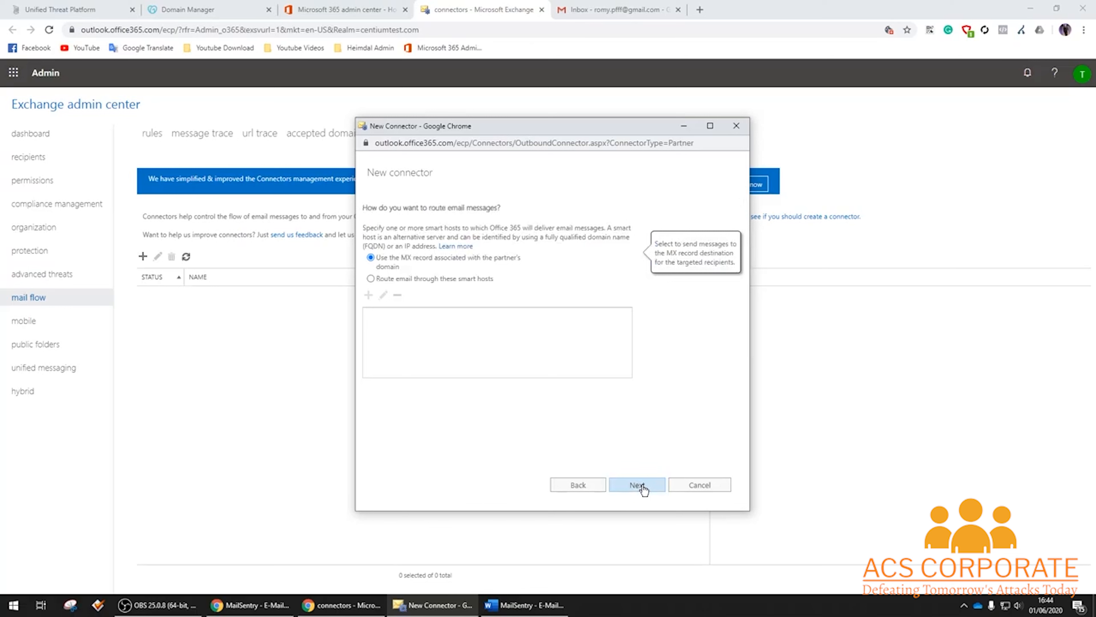
# Route the connector's mail through smart host eu-outbound.centiumsecurity.dk.
pyautogui.click(434, 279)
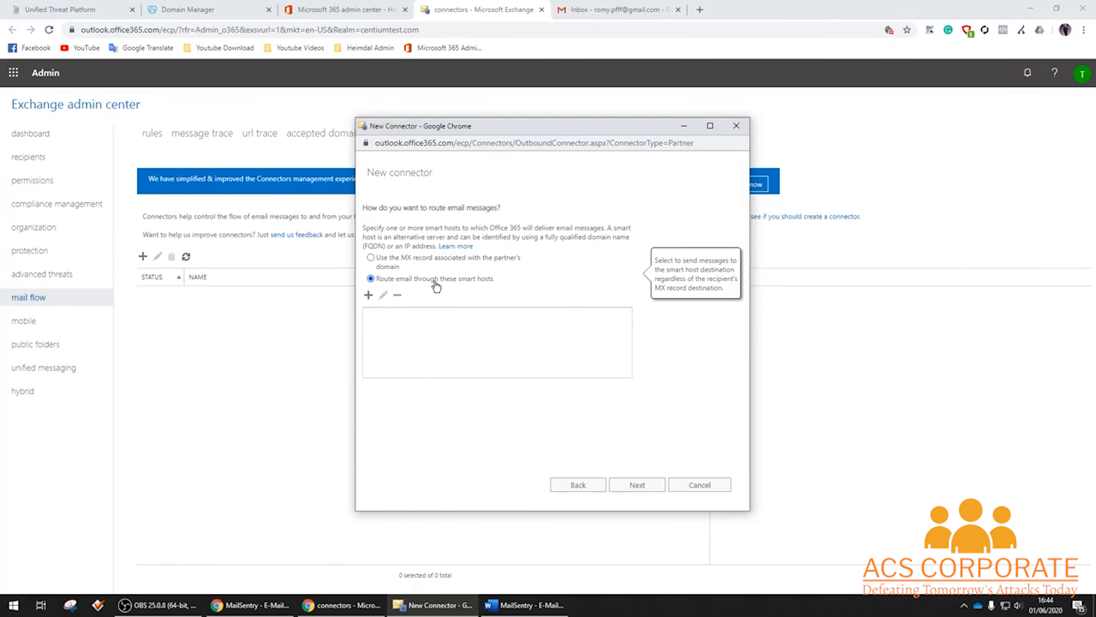
pyautogui.click(369, 295)
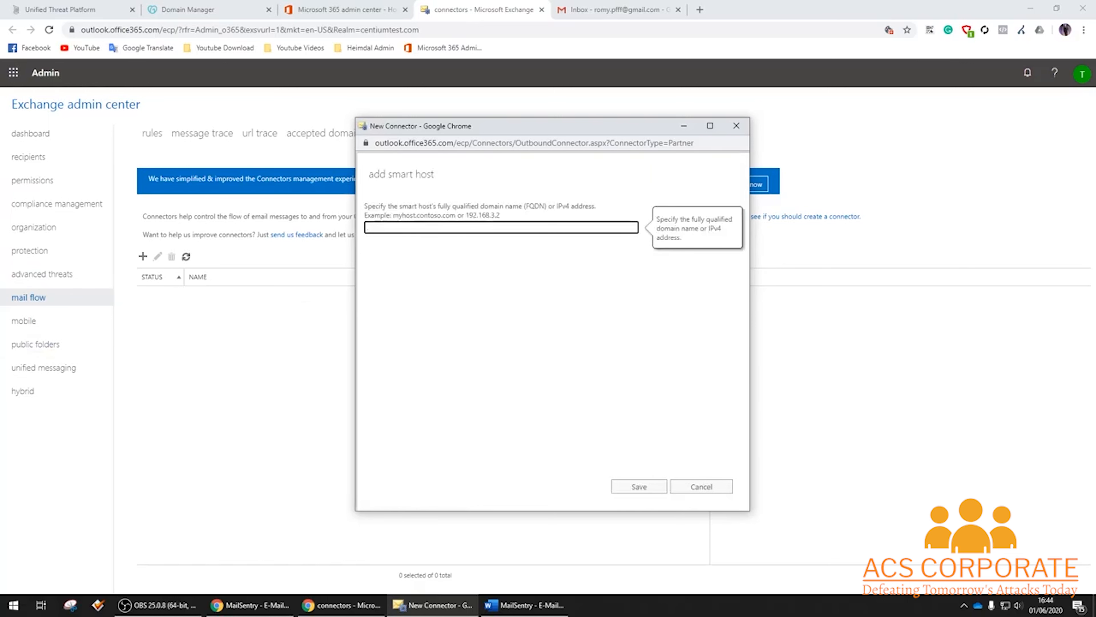
pyautogui.hotkey('alt', 'Tab')
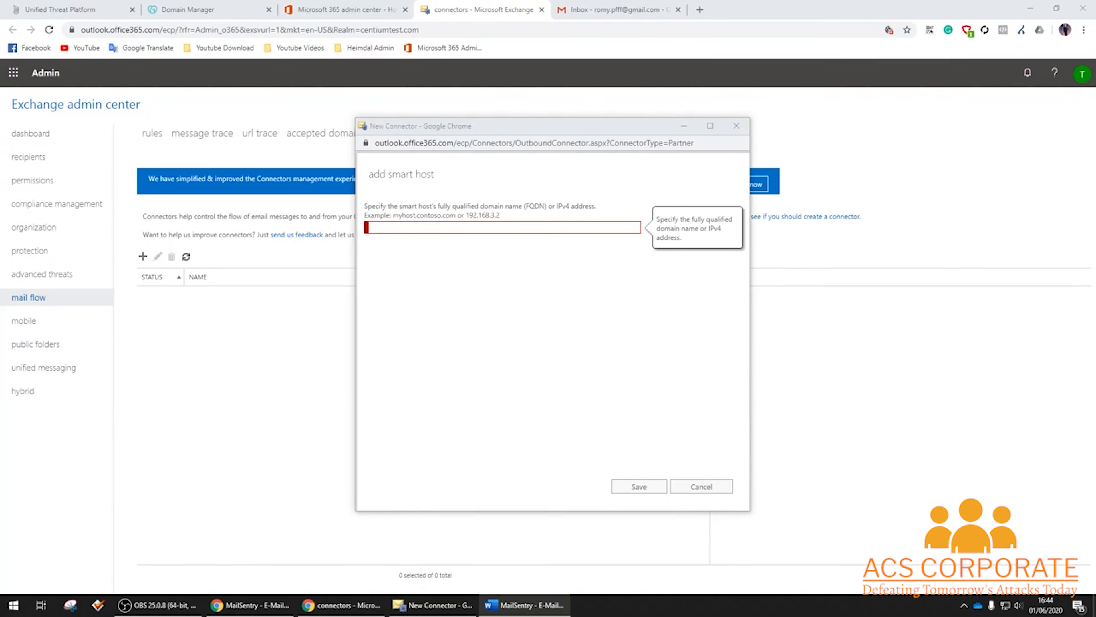
pyautogui.click(441, 224)
pyautogui.write('eu-outbound.centiumsecurity.dk')
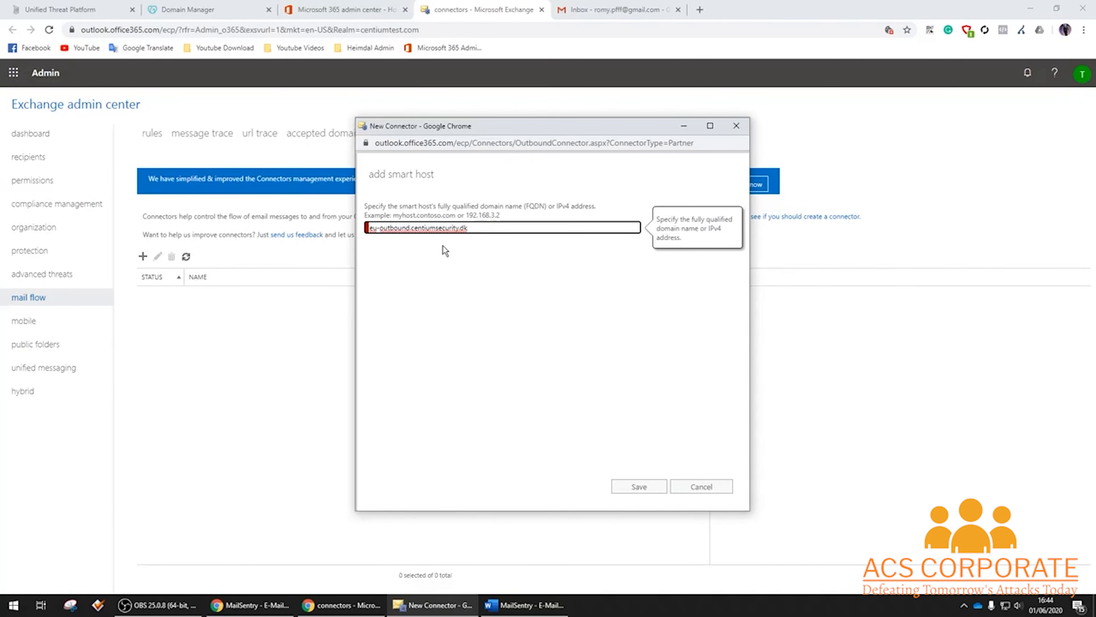
pyautogui.click(640, 486)
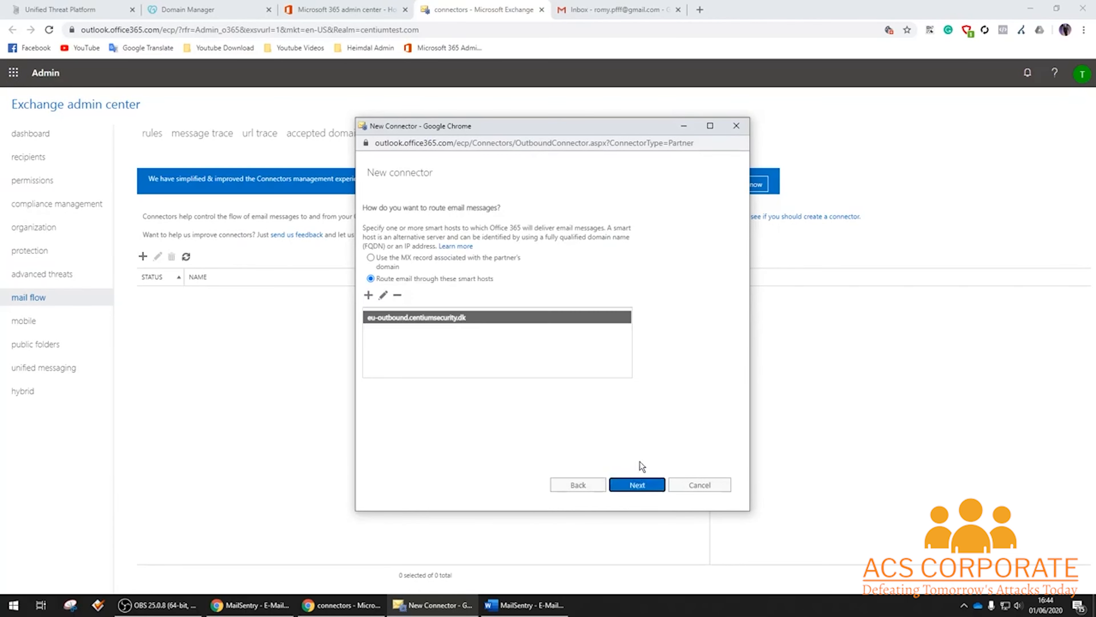
pyautogui.click(632, 486)
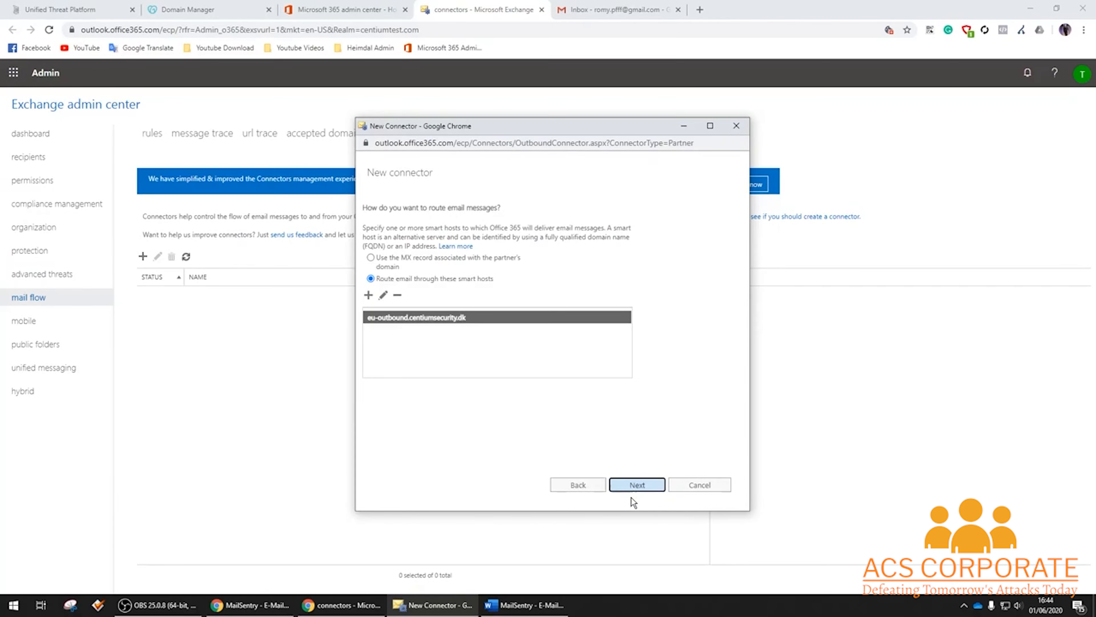
# Keep the default TLS settings and add a partner-domain test recipient e-mail address for validation.
pyautogui.click(649, 486)
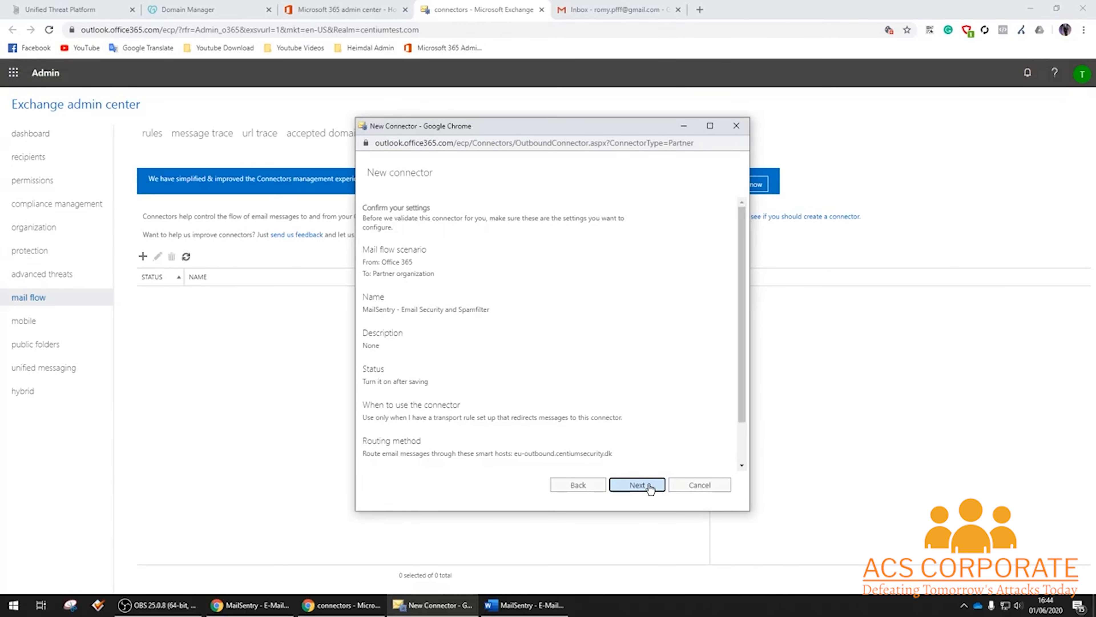
pyautogui.click(645, 483)
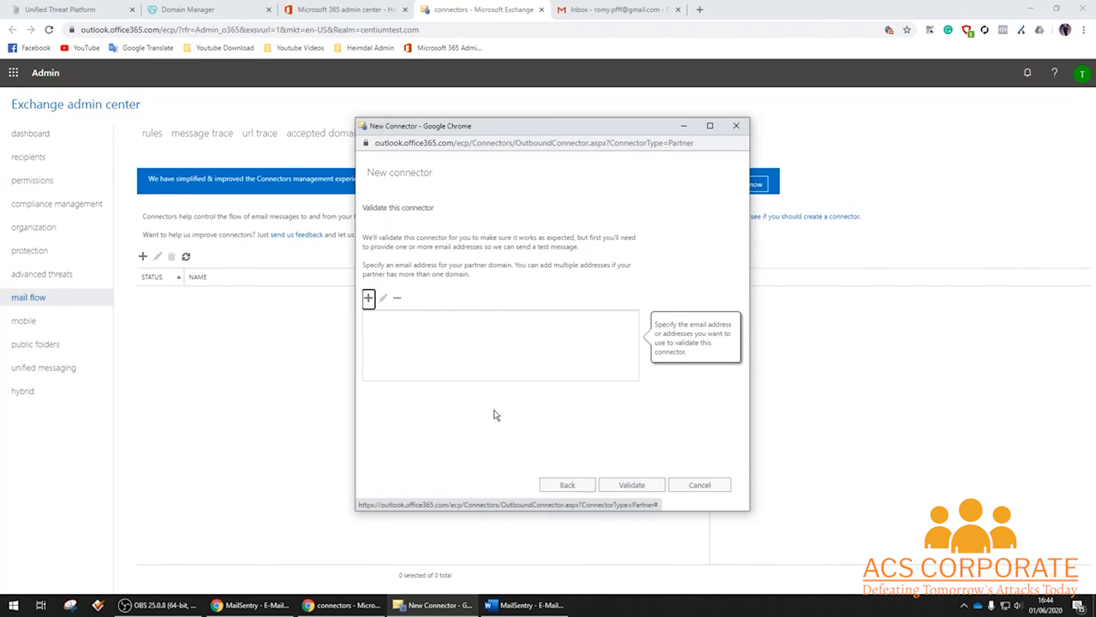
pyautogui.click(368, 298)
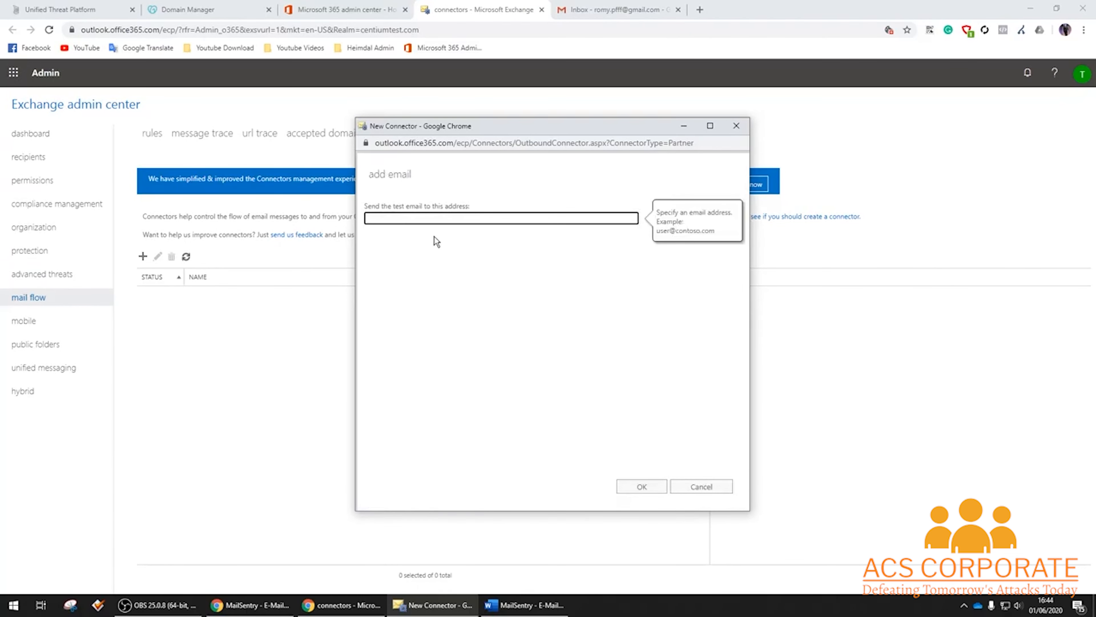
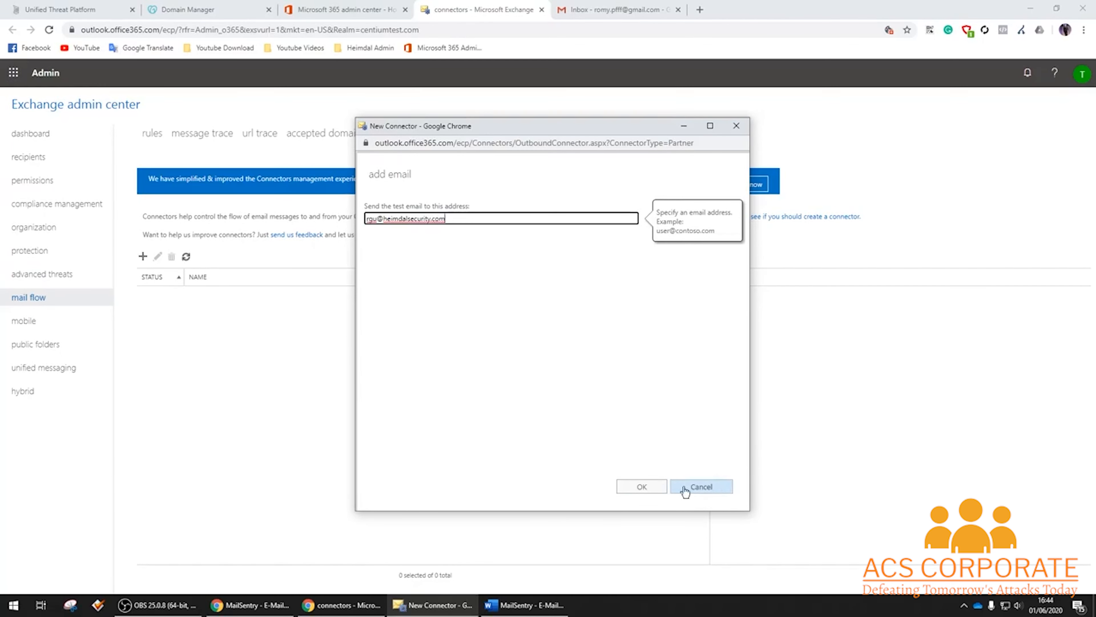
pyautogui.click(648, 487)
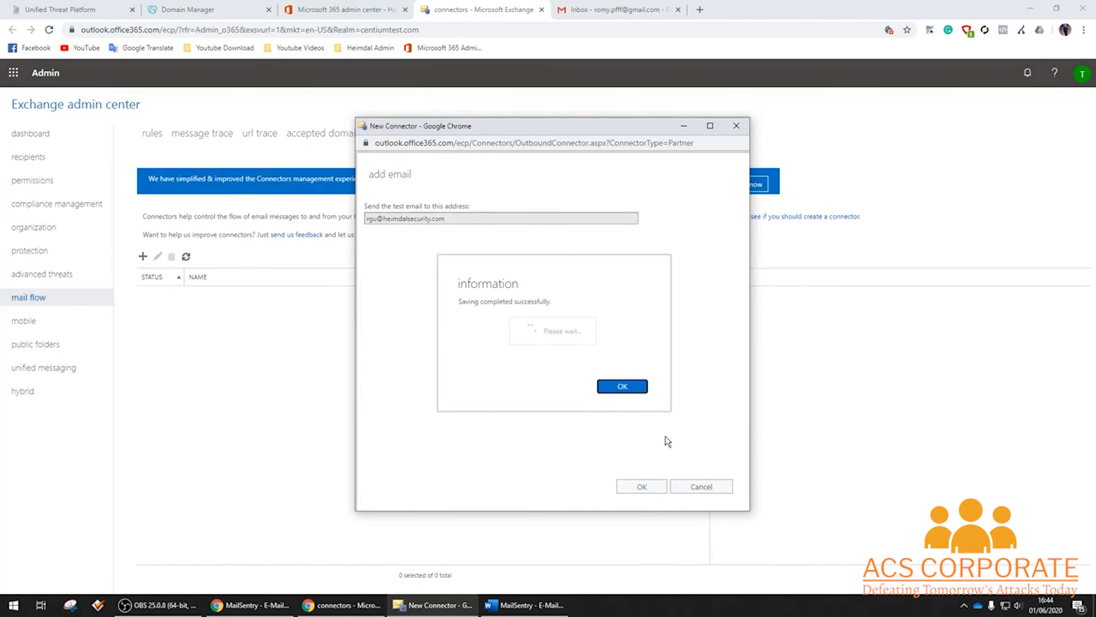
pyautogui.click(629, 386)
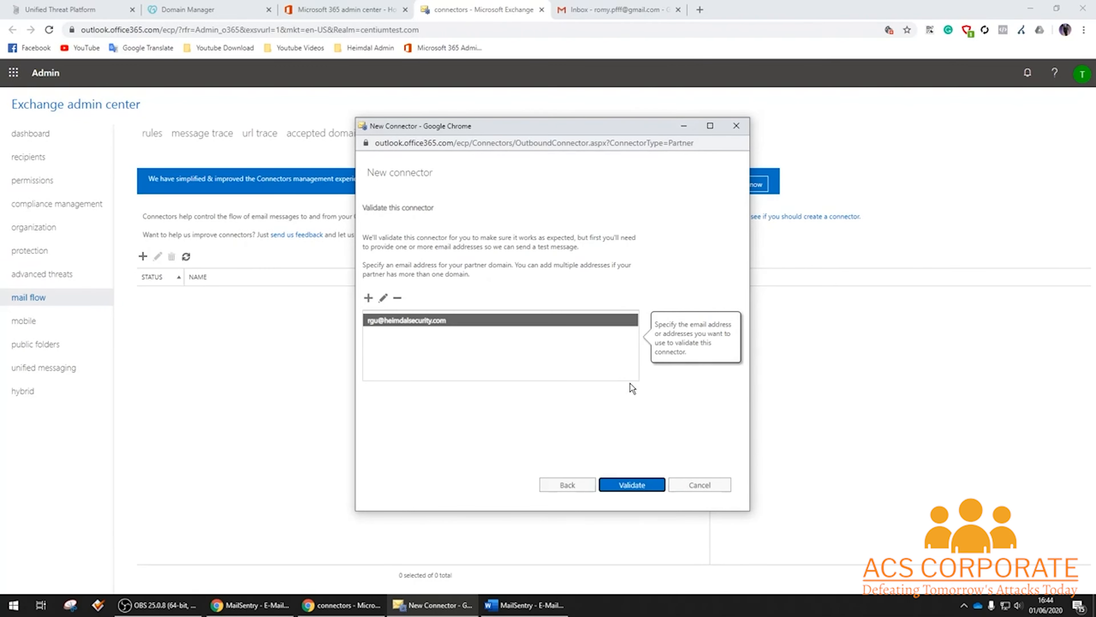
# Run validation on the MailSentry connector and save it once it succeeds.
pyautogui.click(630, 486)
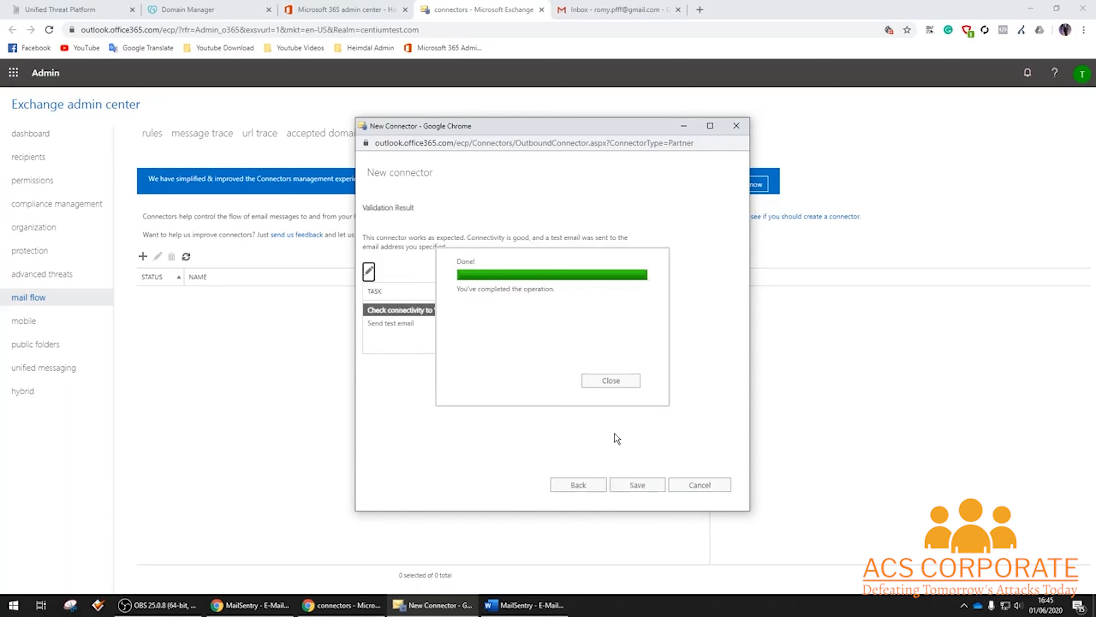
pyautogui.click(627, 380)
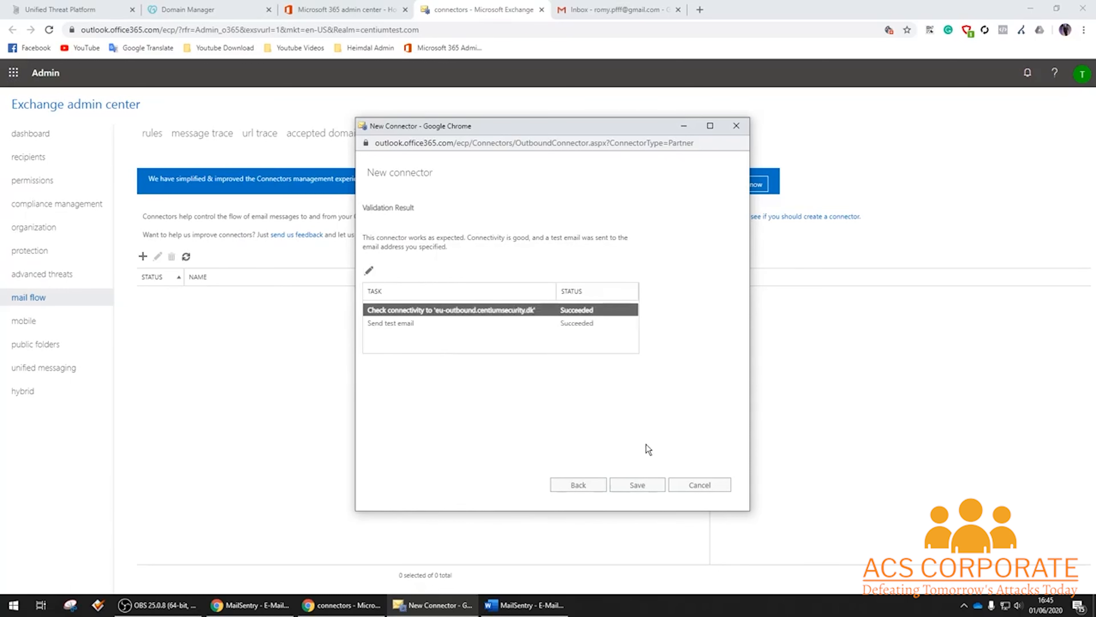
pyautogui.click(644, 493)
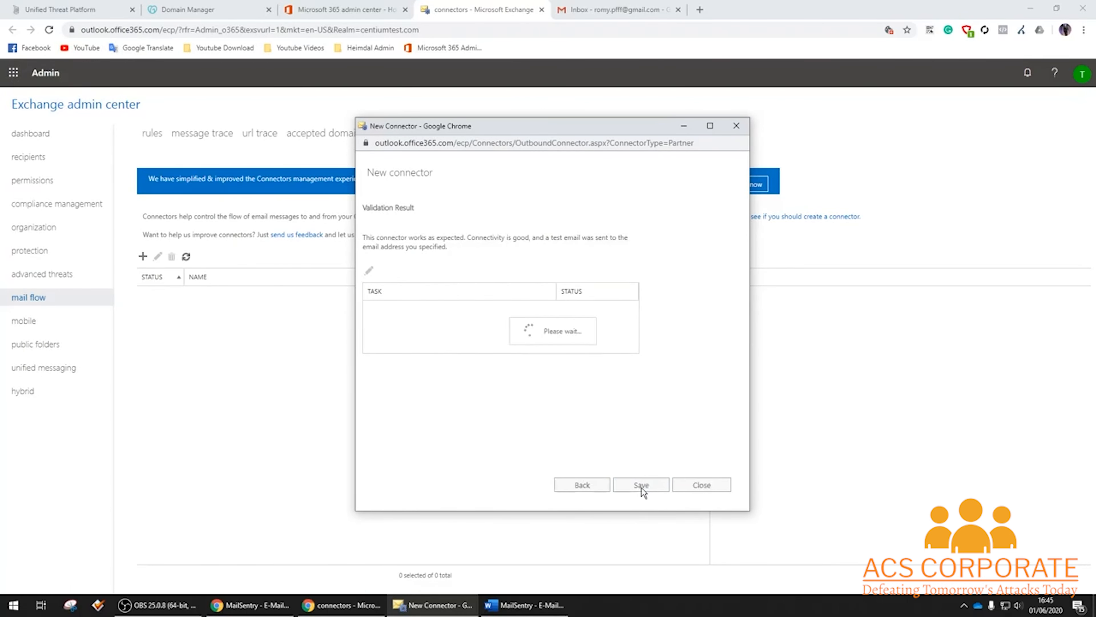
pyautogui.click(628, 384)
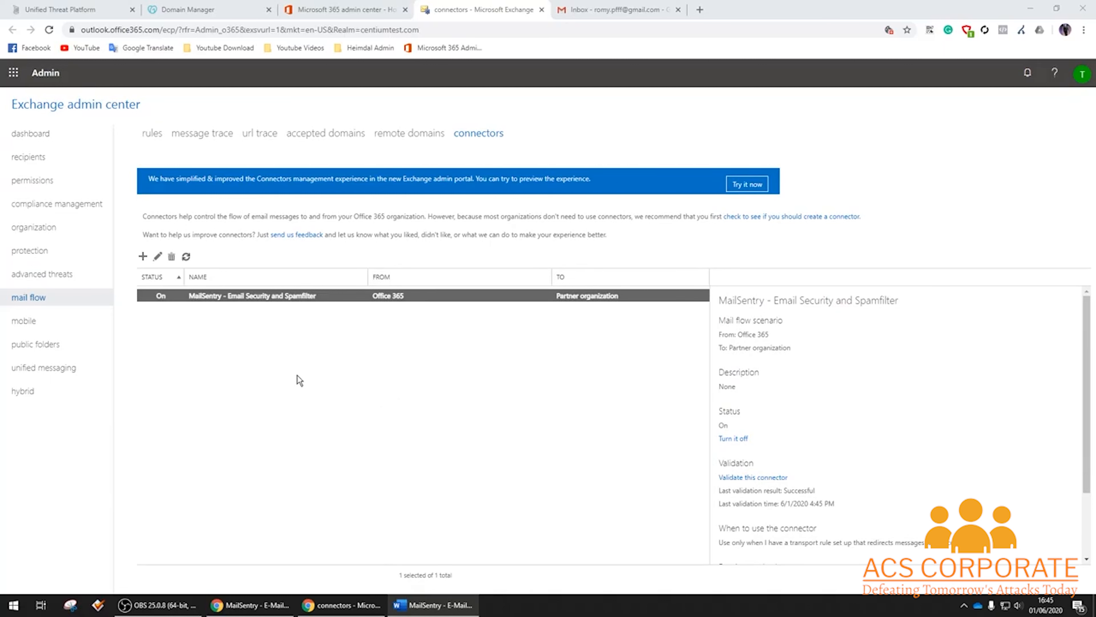
# Start a new mail flow rule named 'MailSentry - Email Security and Spamfilter'.
pyautogui.click(153, 137)
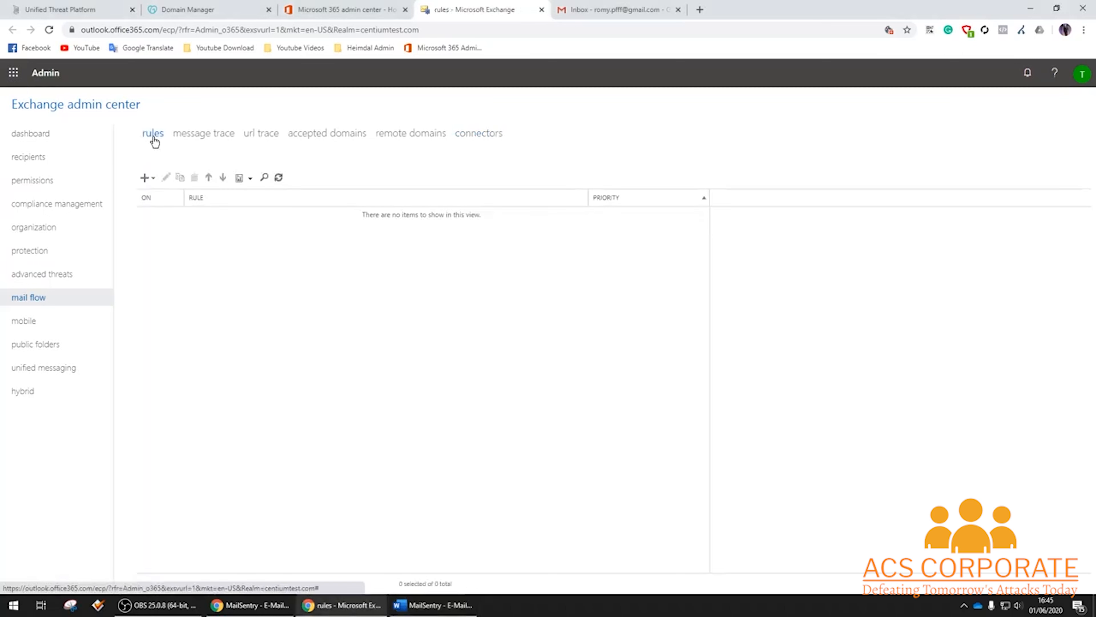
pyautogui.click(146, 179)
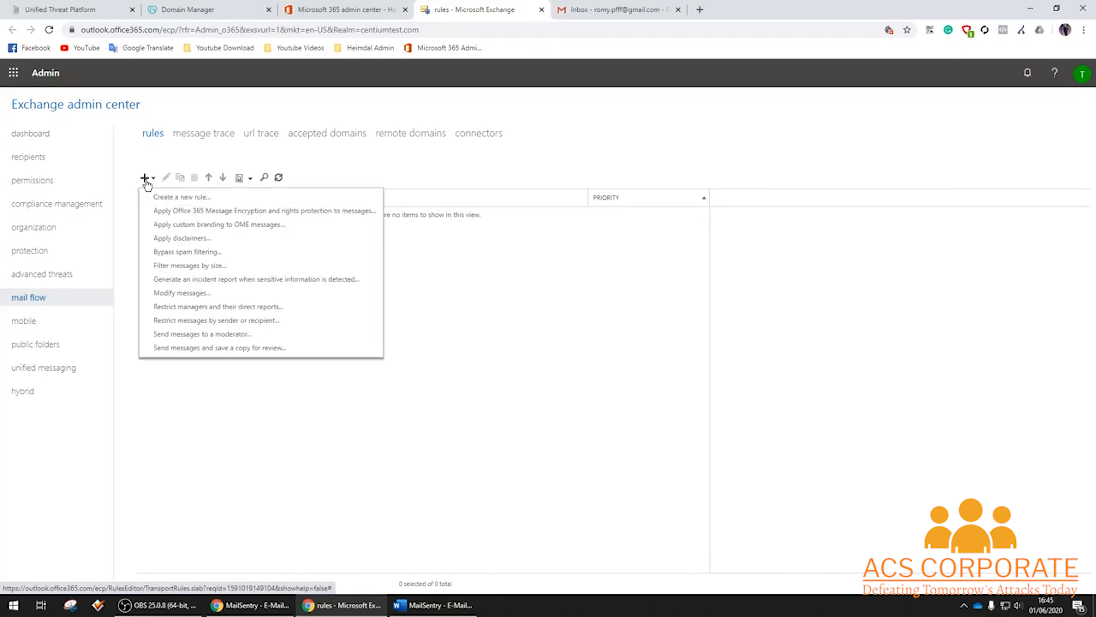
pyautogui.click(192, 196)
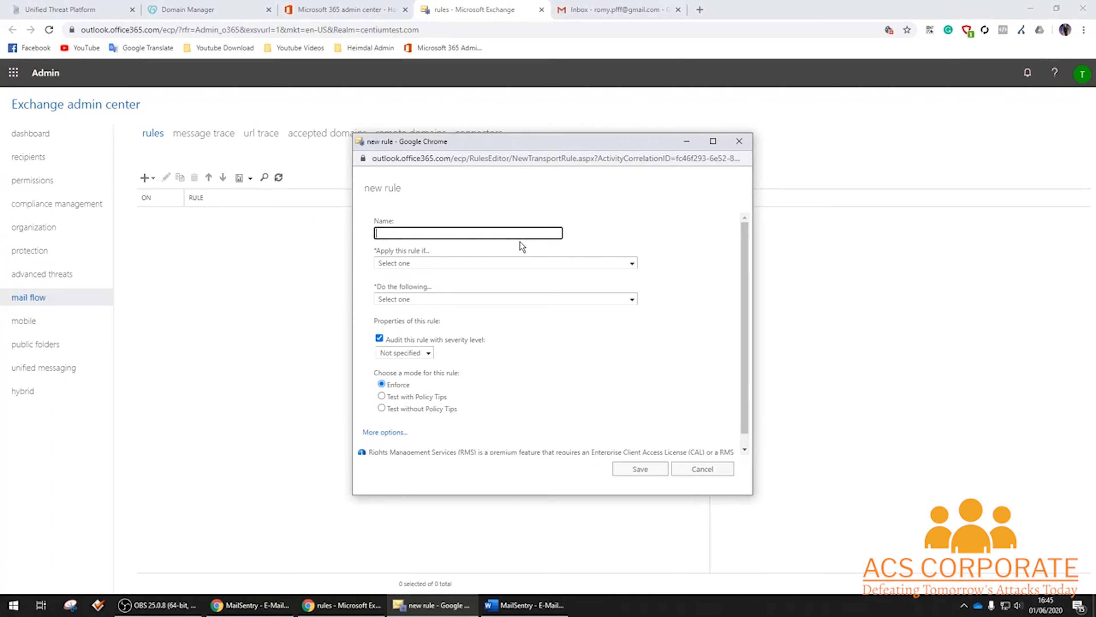
pyautogui.write('MailSentry - Email Security and Spamfilter')
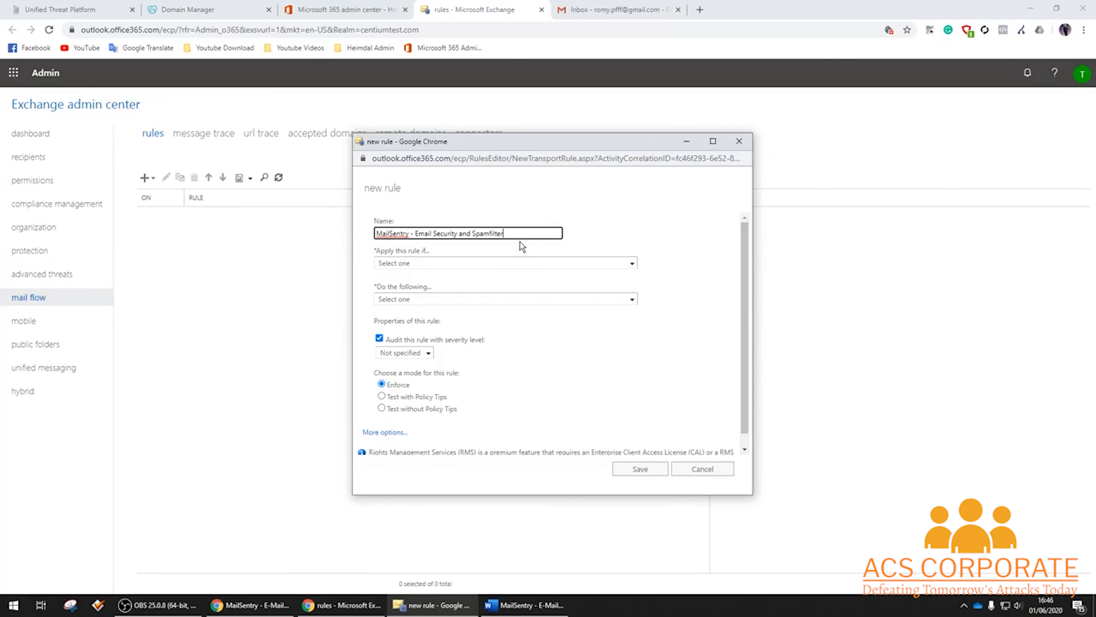
# Apply the rule when the sender is located inside the organization.
pyautogui.click(506, 263)
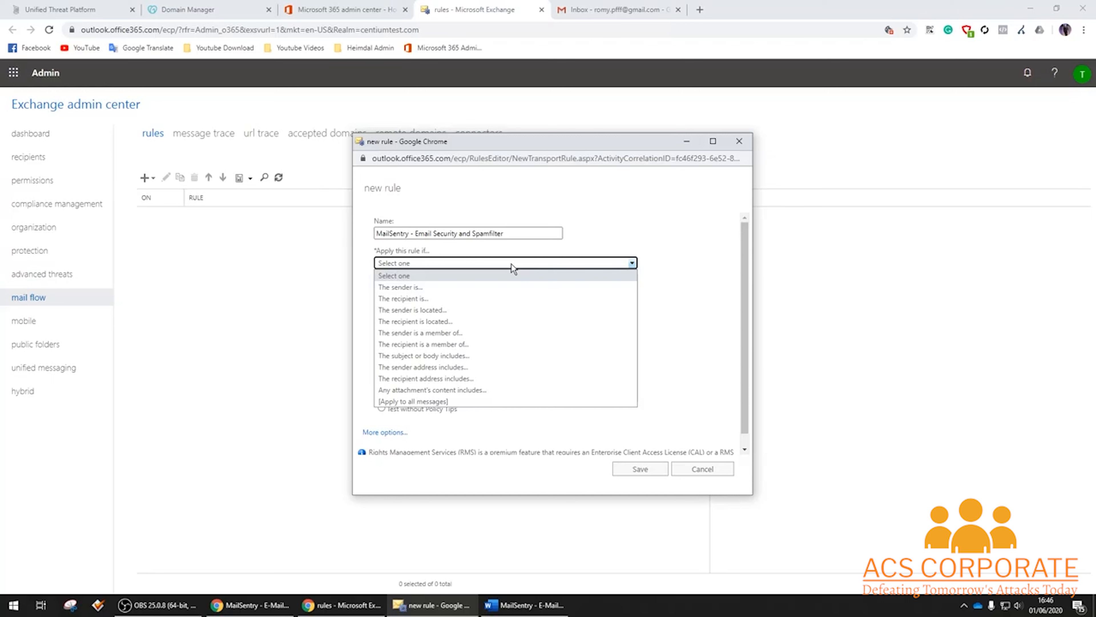
pyautogui.click(427, 310)
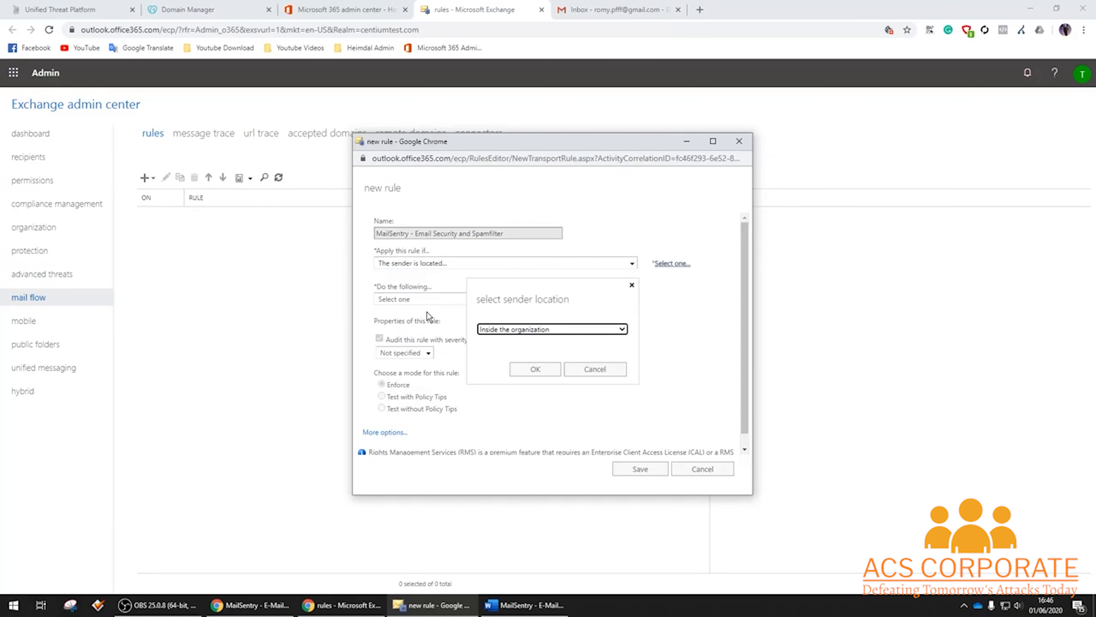
pyautogui.click(534, 367)
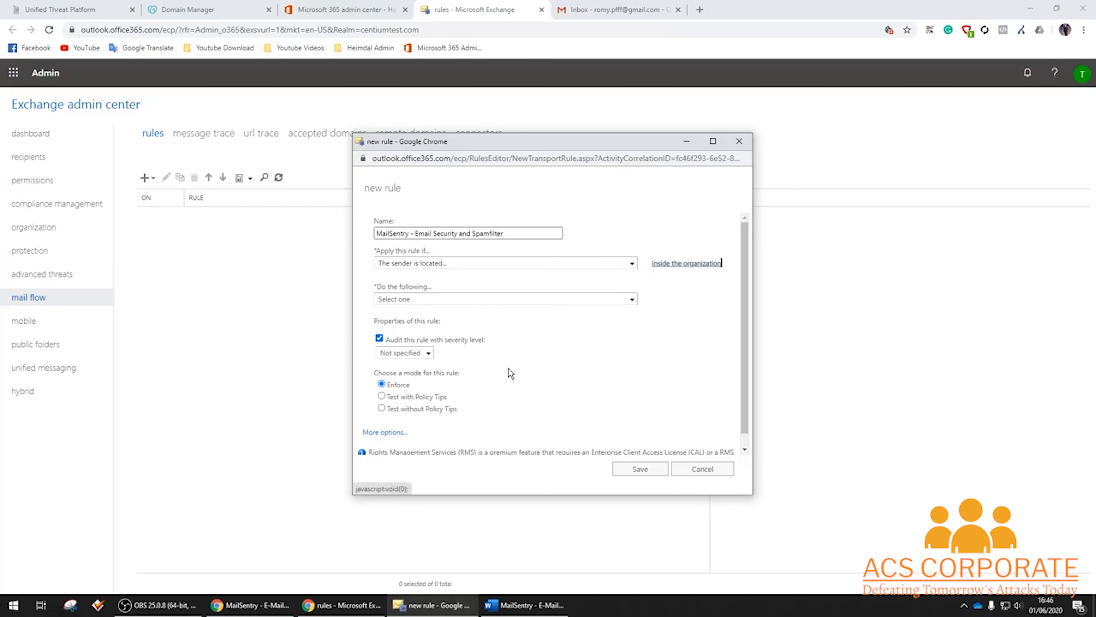
# Make the rule redirect messages to the MailSentry - Email Security and Spamfilter connector.
pyautogui.click(386, 432)
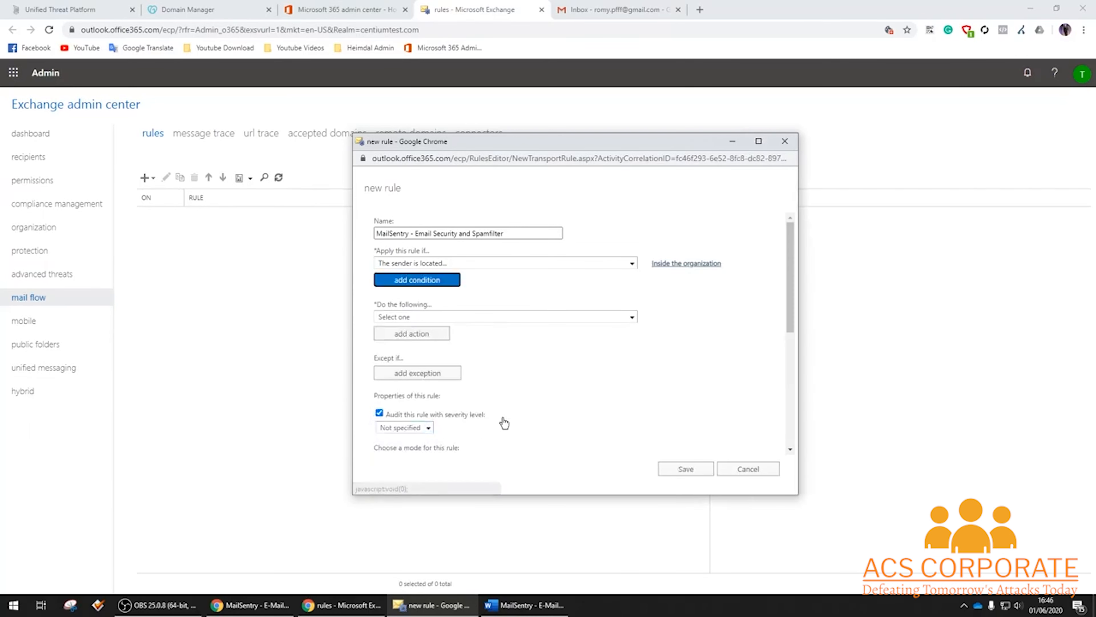
pyautogui.click(631, 318)
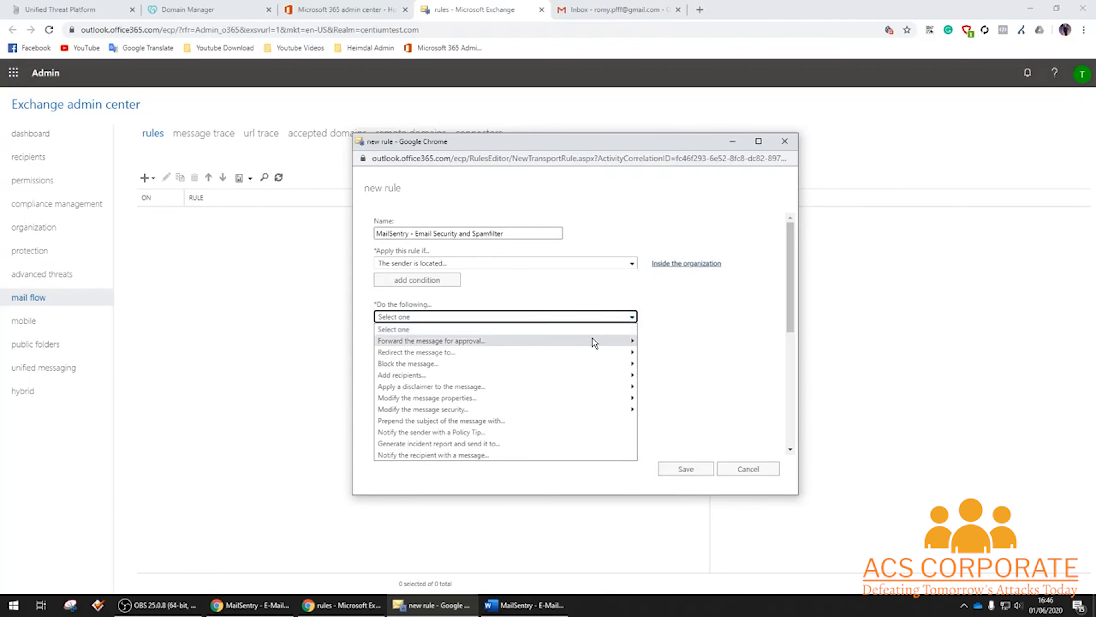
pyautogui.moveTo(551, 354)
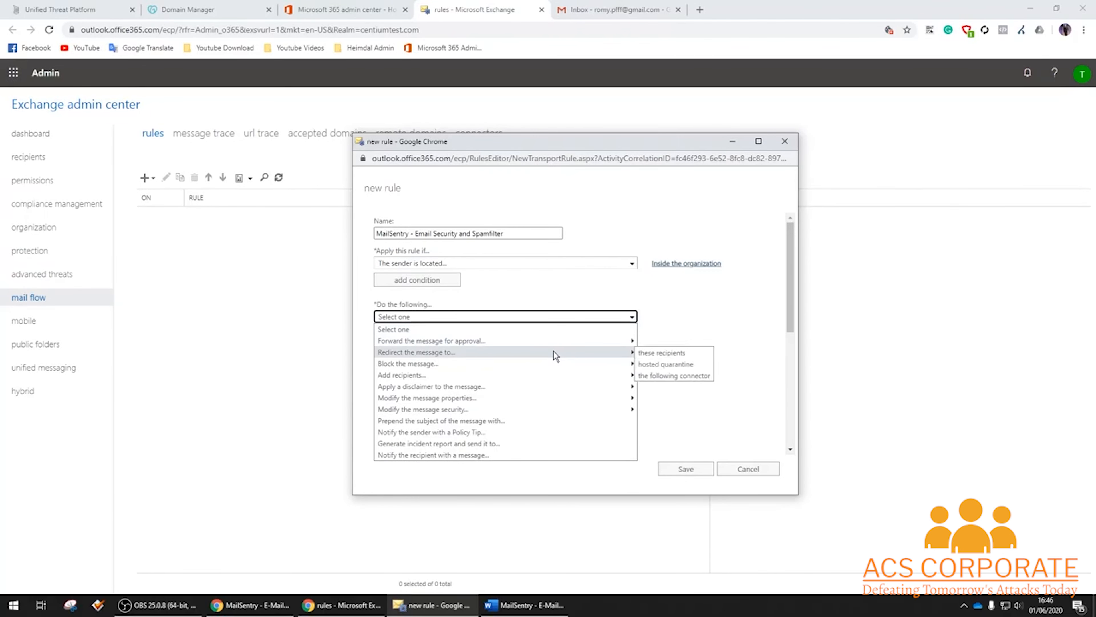
pyautogui.click(680, 375)
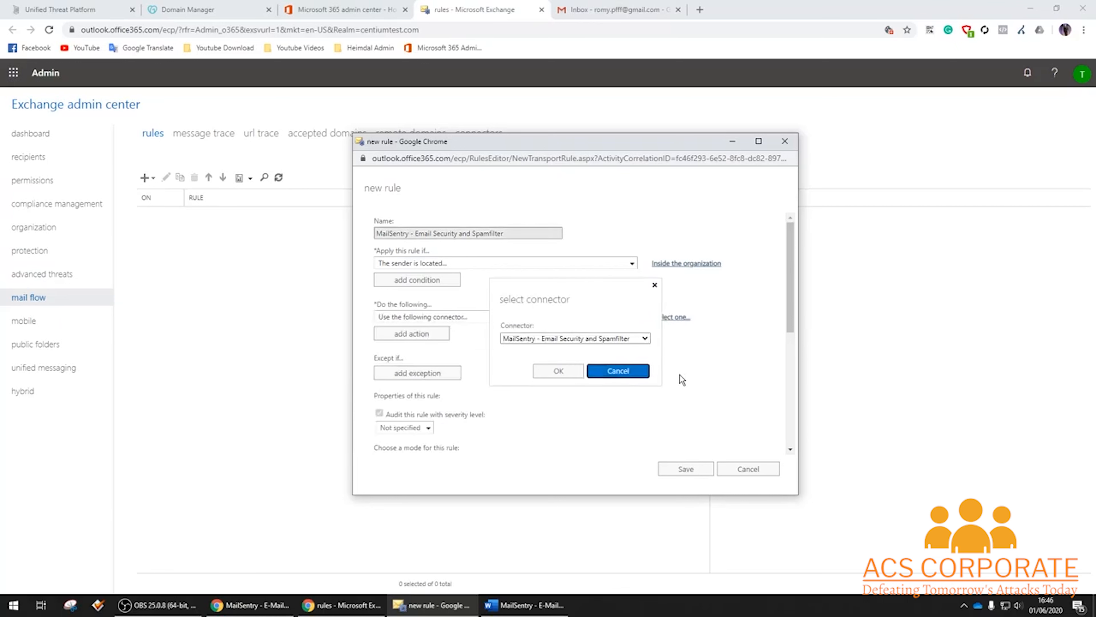
pyautogui.click(623, 341)
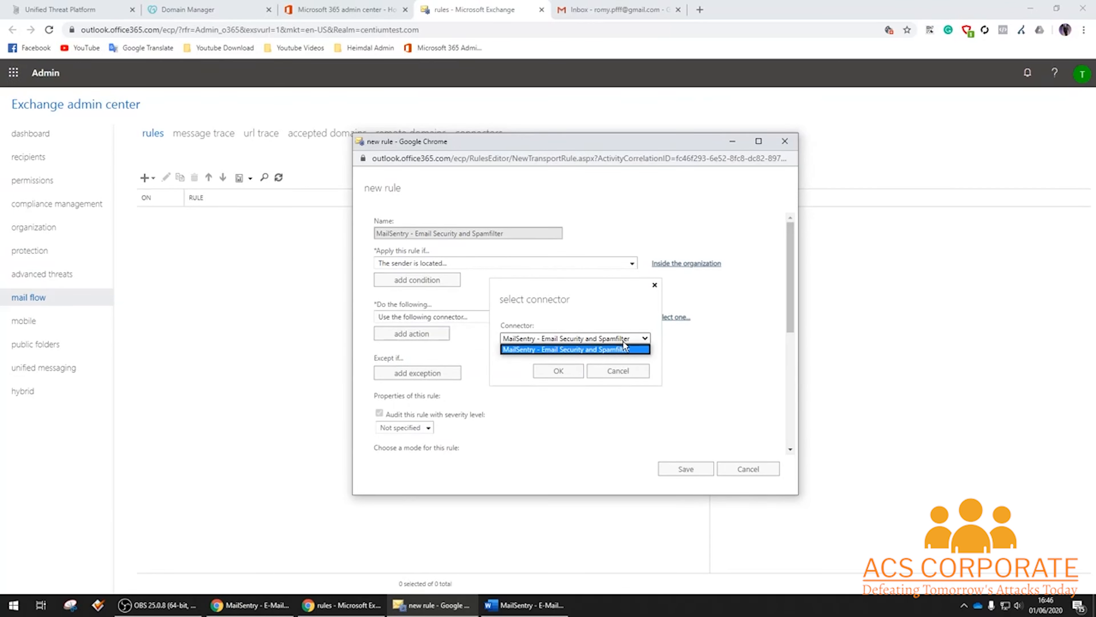
pyautogui.click(628, 340)
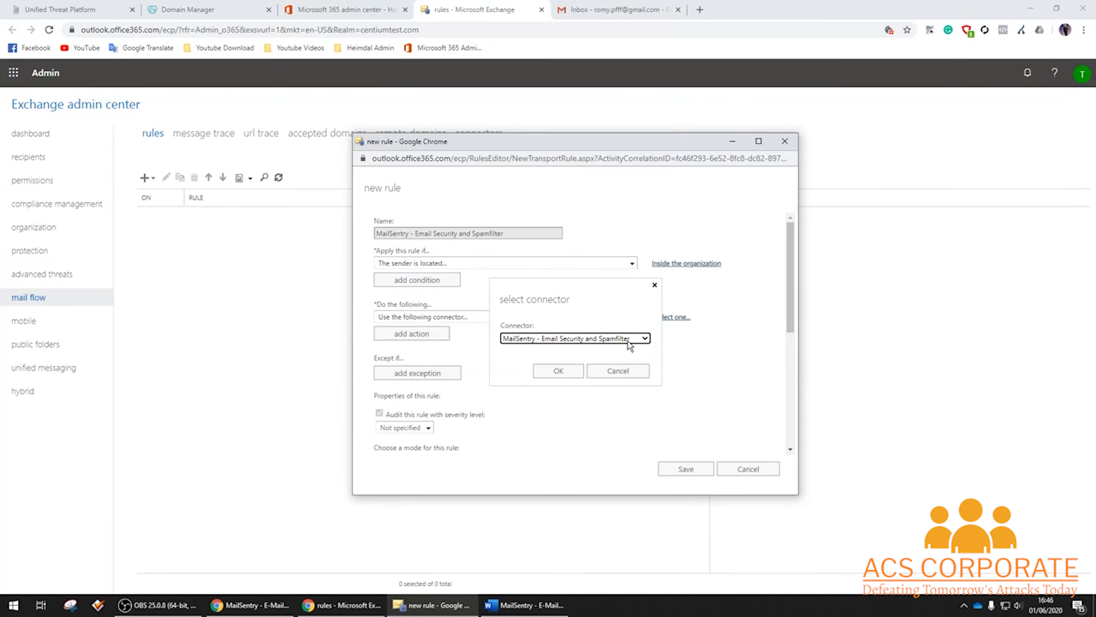
pyautogui.click(561, 371)
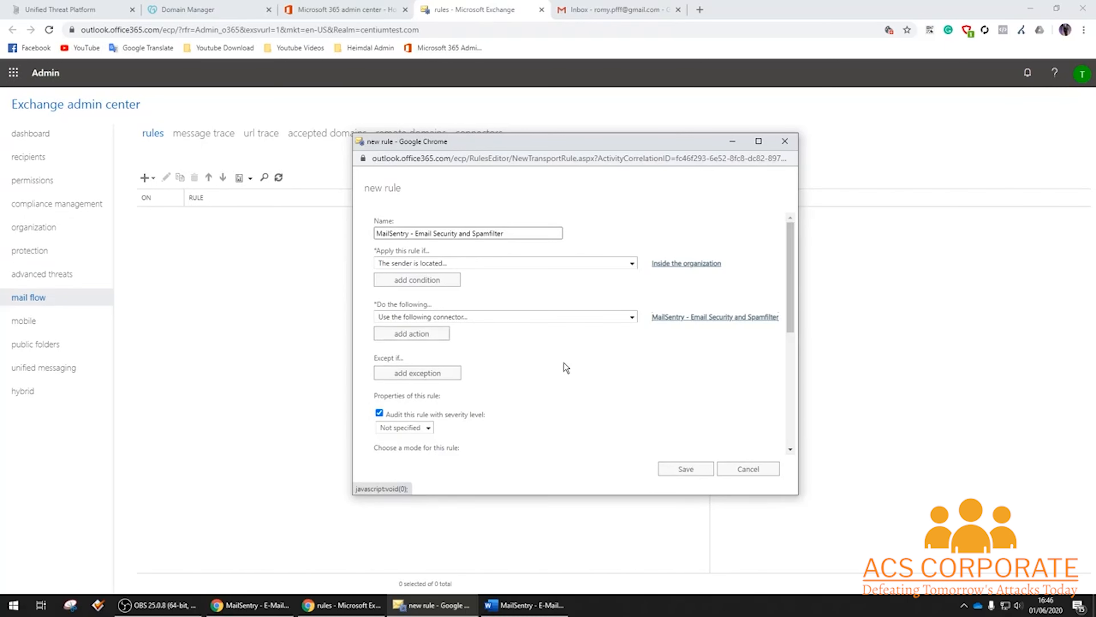
# Save the new MailSentry transport rule.
pyautogui.scroll(-4, 566, 365)
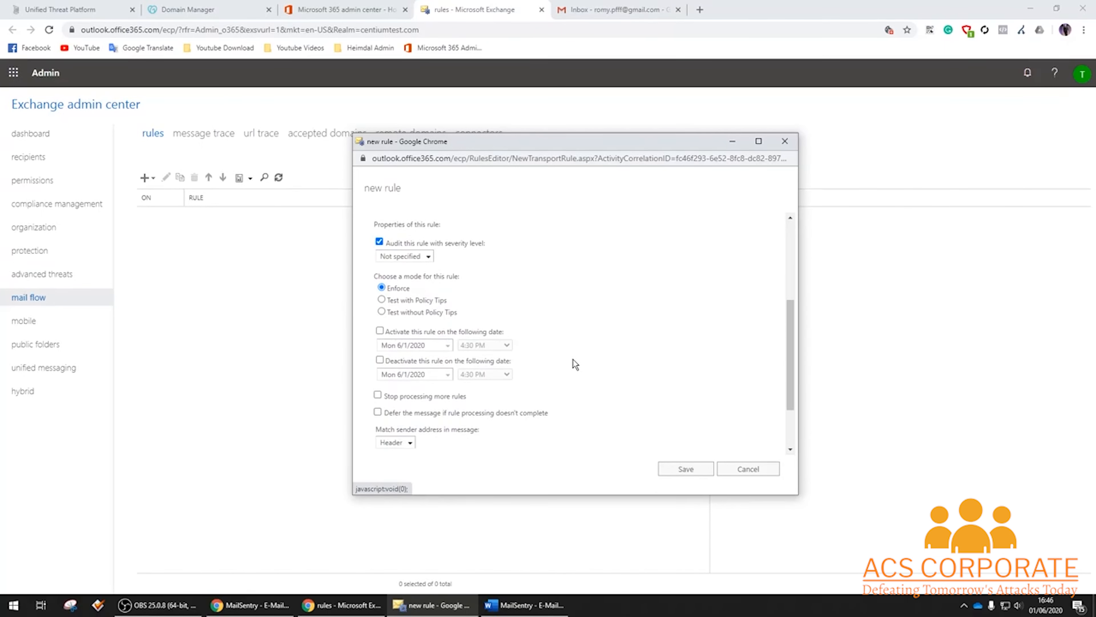
pyautogui.scroll(-2, 591, 343)
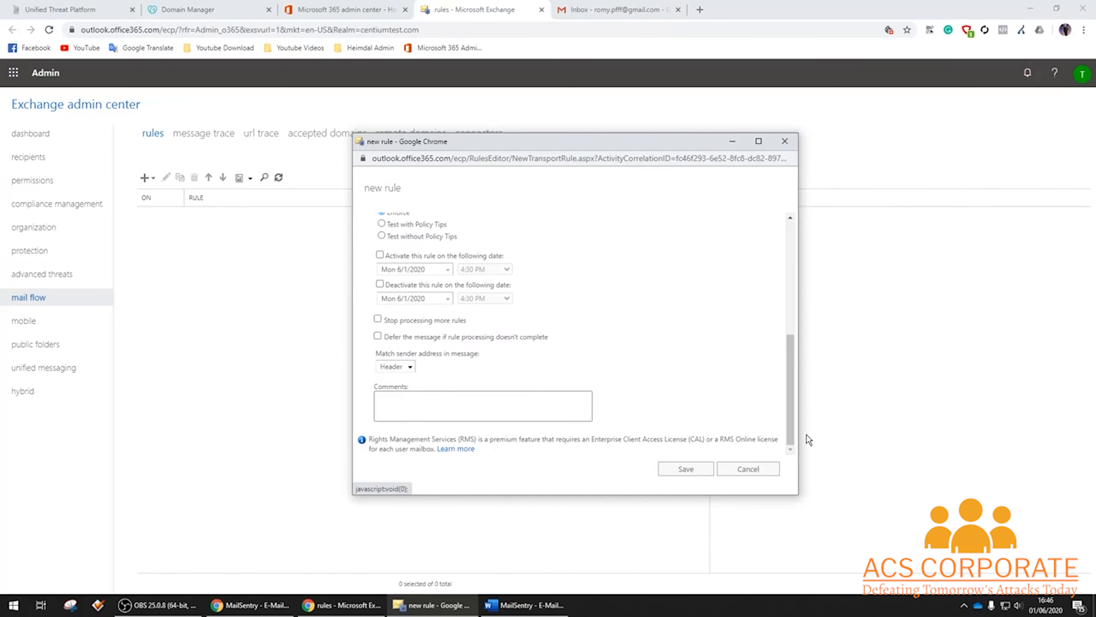
pyautogui.click(688, 470)
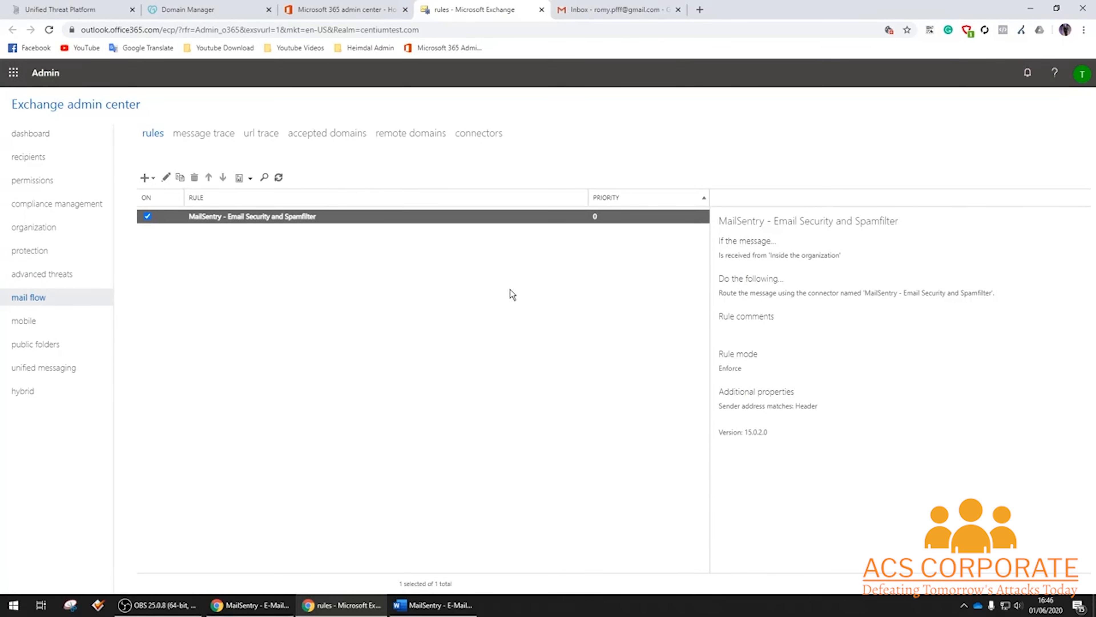
# Start a new Outlook email addressed to the external Gmail test recipient.
pyautogui.click(15, 75)
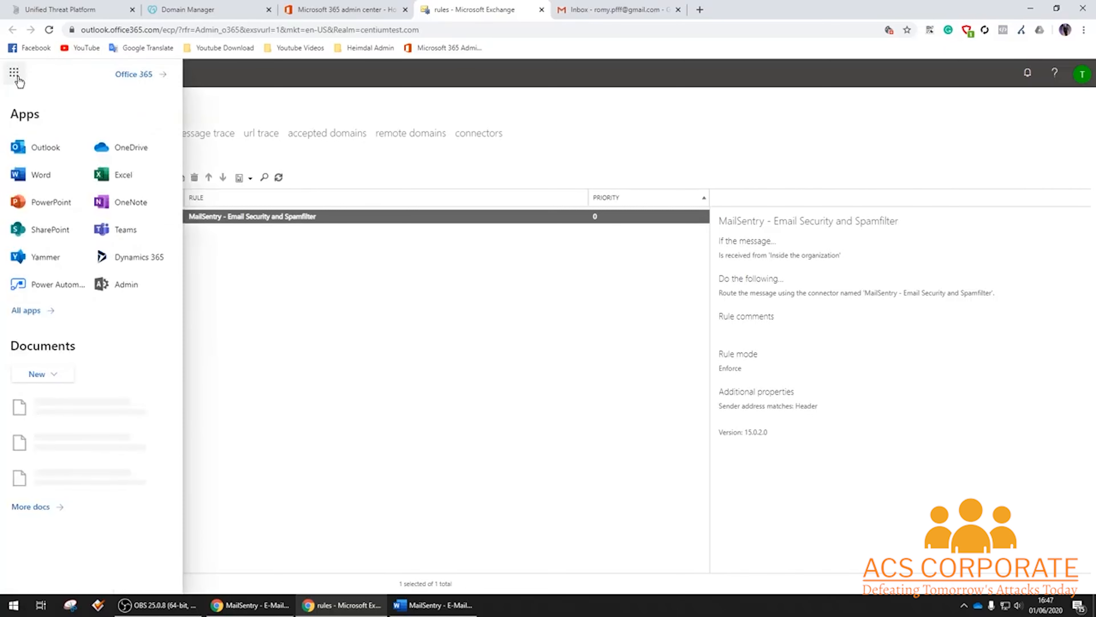
pyautogui.click(49, 148)
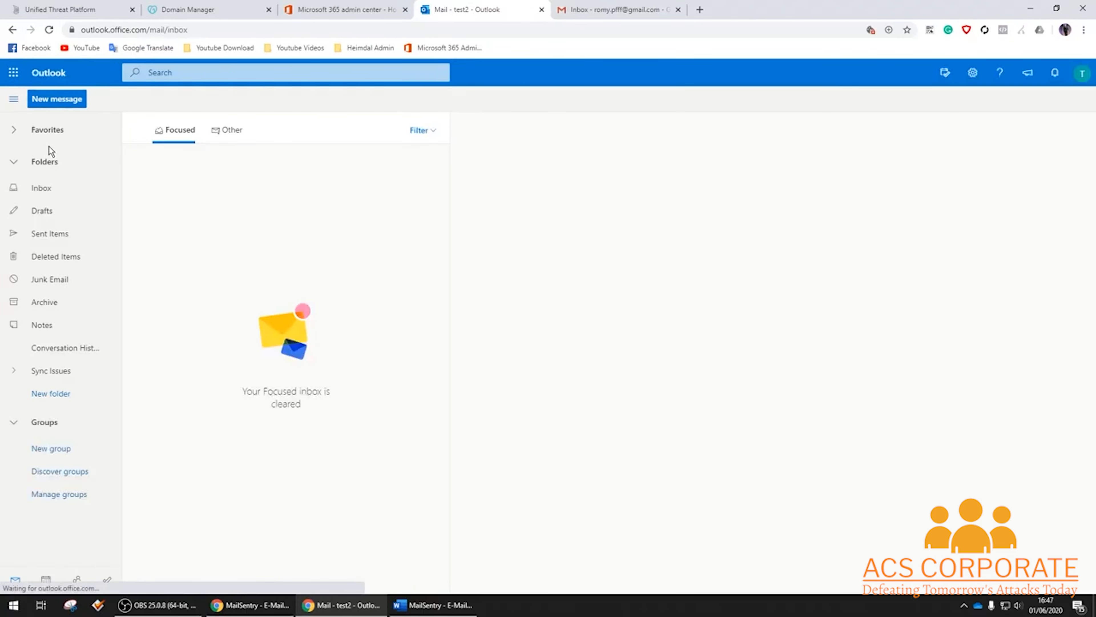
pyautogui.click(62, 100)
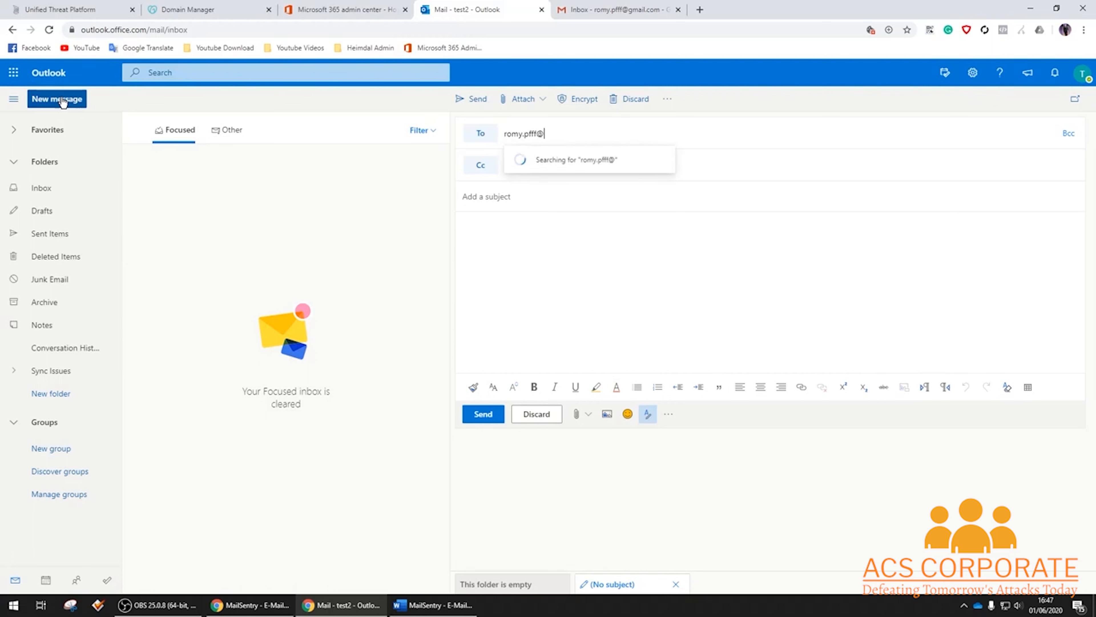
pyautogui.press('Tab')
pyautogui.press('Tab')
pyautogui.press('Tab')
pyautogui.press('Tab')
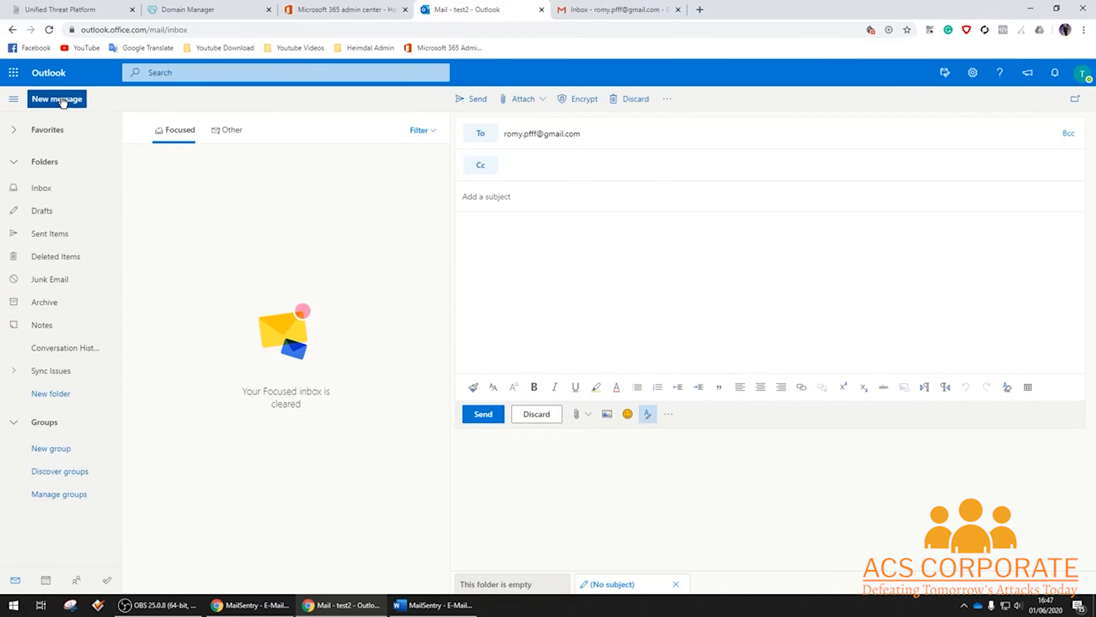
# Send it with subject 'Outbound Test MAILSENTRY', copying the subject into the body.
pyautogui.write('Outboun')
pyautogui.write('d test')
pyautogui.write('Test MAILS')
pyautogui.write('EN')
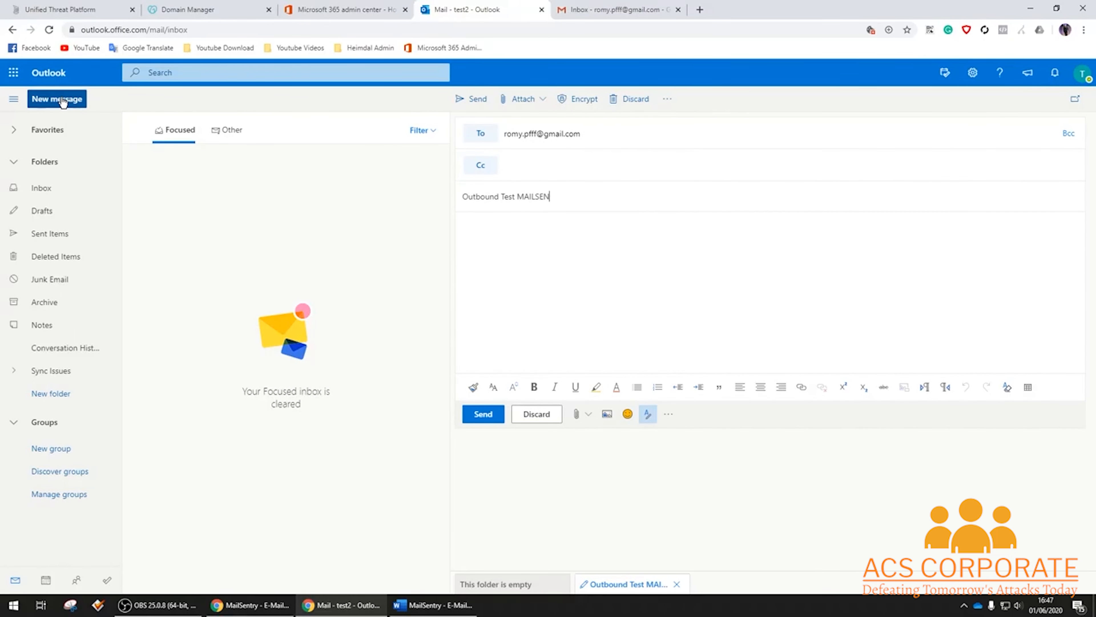
pyautogui.write('TRY')
pyautogui.hotkey('ctrl', 'a')
pyautogui.hotkey('ctrl', 'c')
pyautogui.press('Tab')
pyautogui.hotkey('ctrl', 'v')
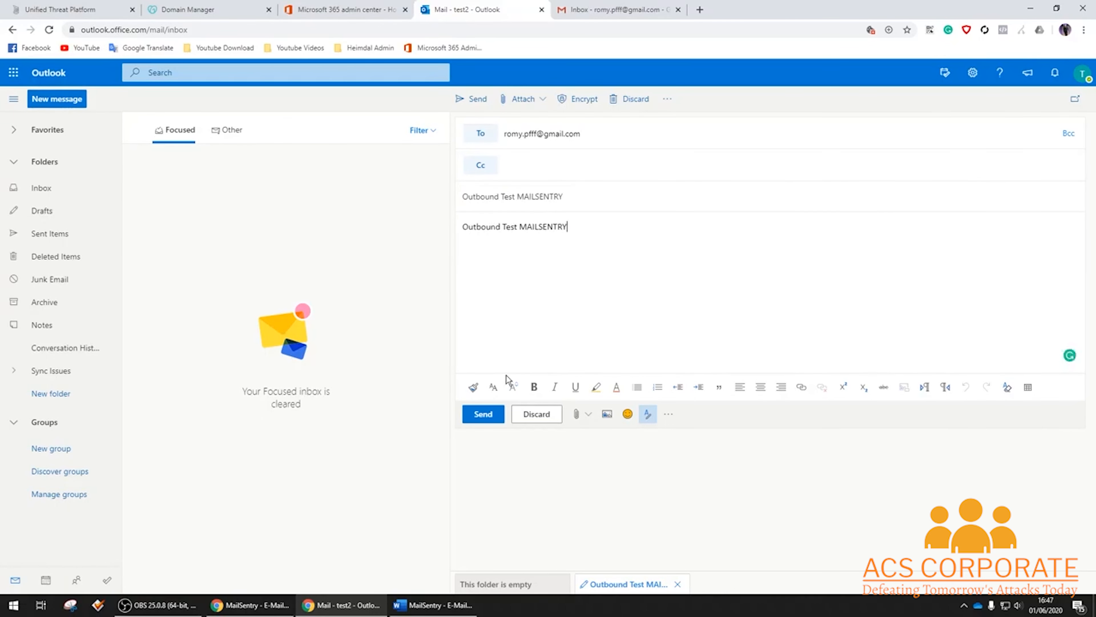
pyautogui.click(483, 414)
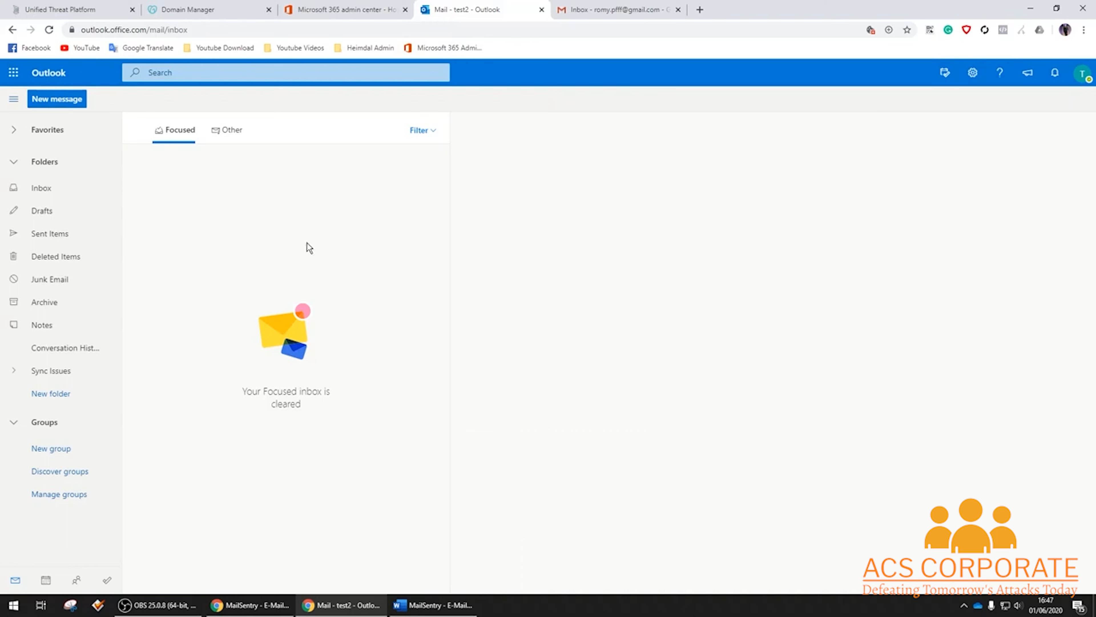
pyautogui.click(60, 6)
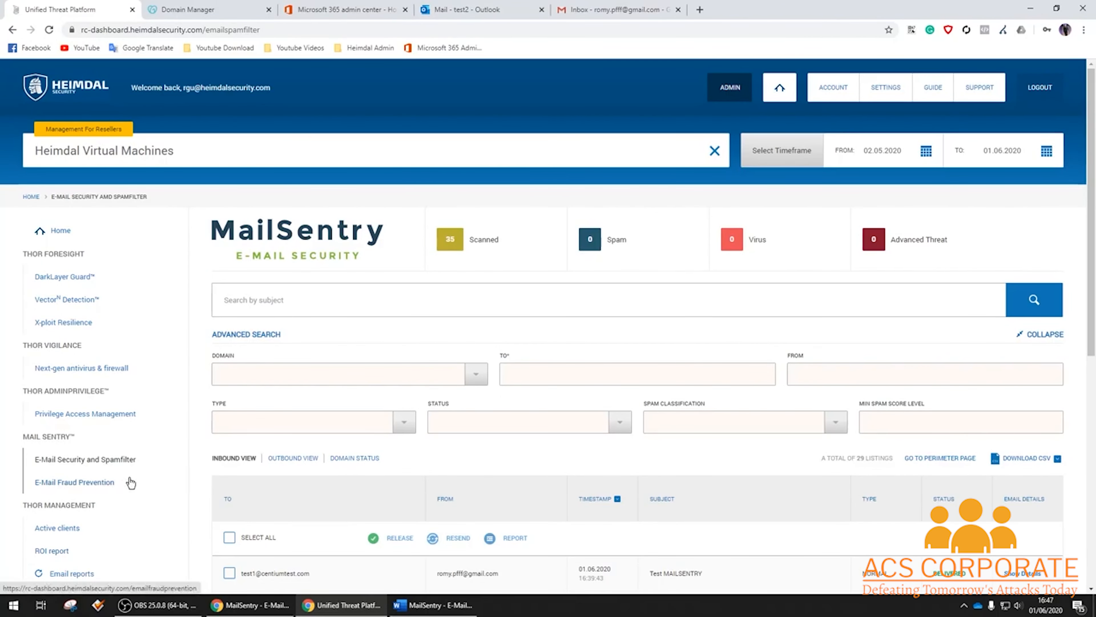
# Show the MailSentry outbound log and refresh it until the test email appears.
pyautogui.click(1038, 302)
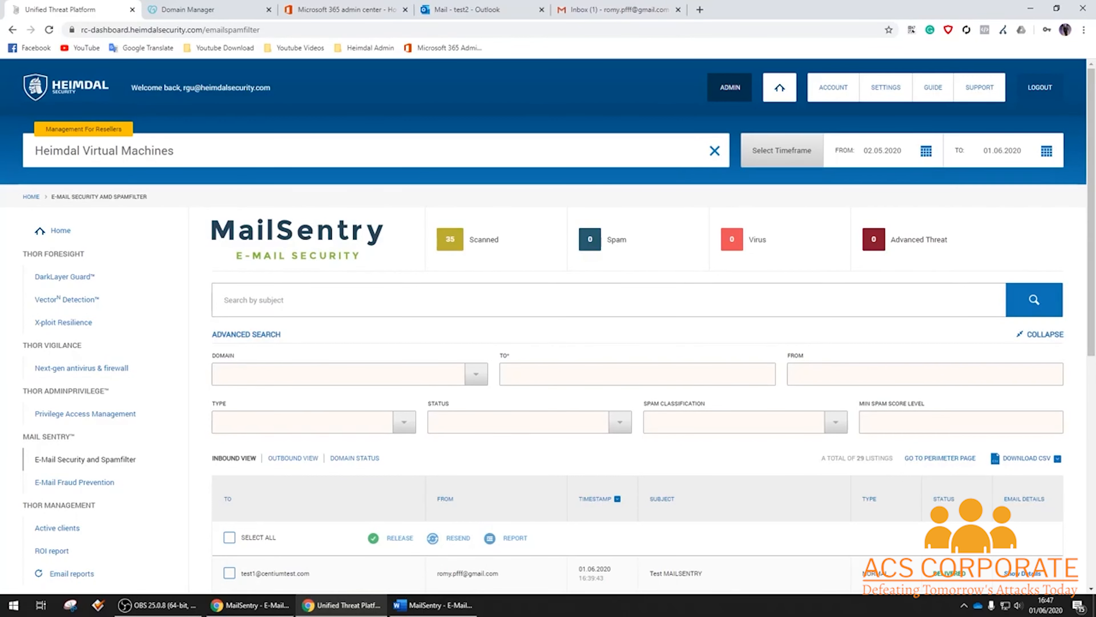
pyautogui.click(305, 458)
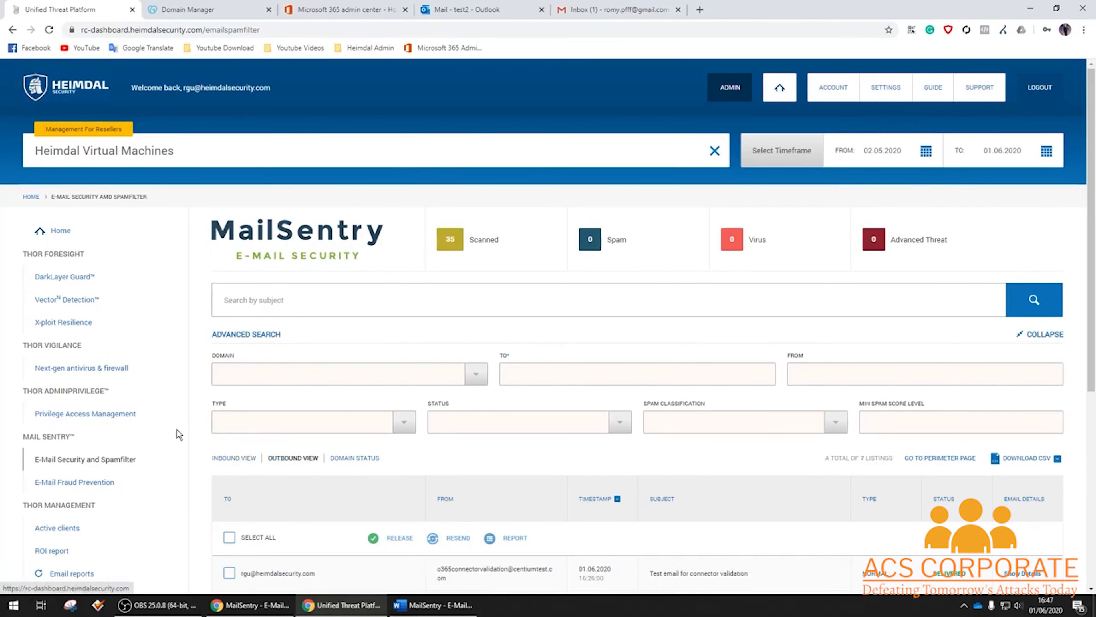
pyautogui.click(1027, 306)
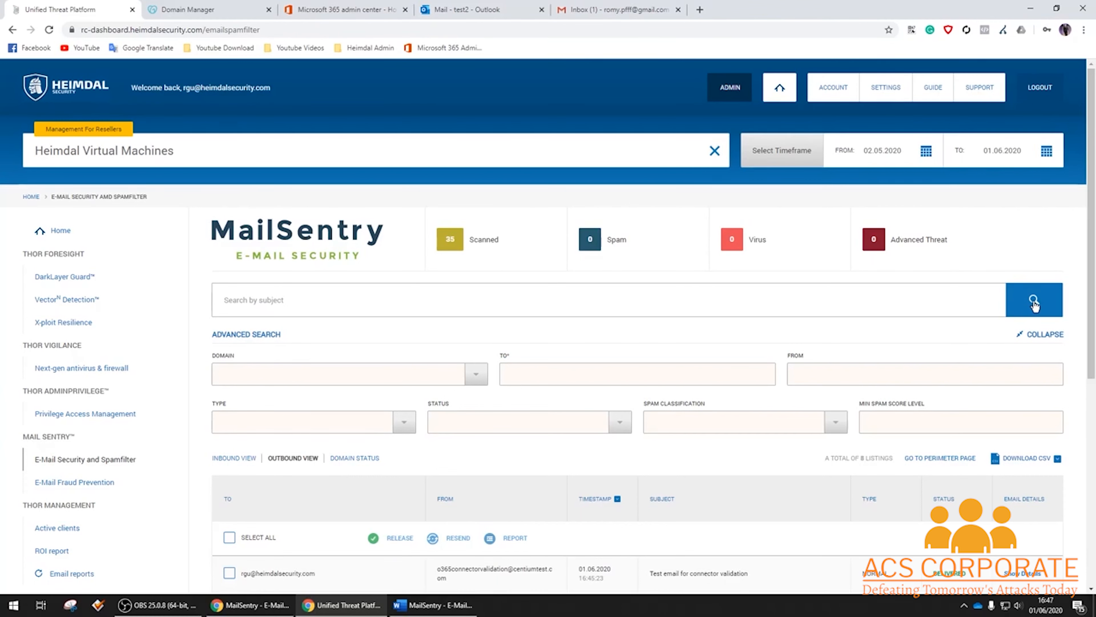
pyautogui.click(1034, 301)
pyautogui.click(1043, 303)
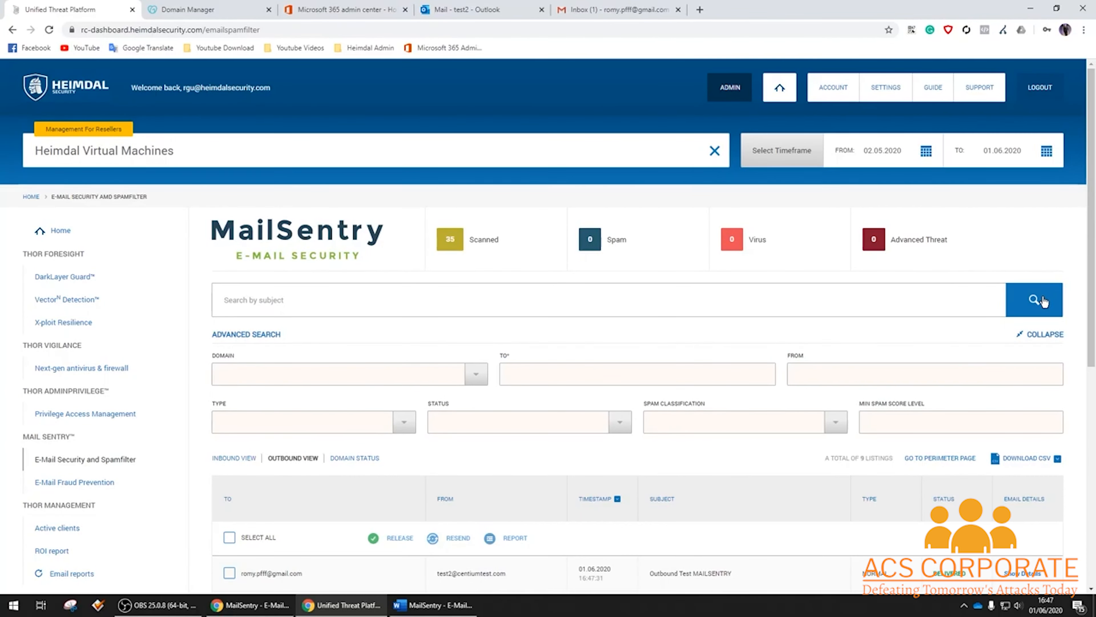
# Check the newest entry's sender, recipient and 'Outbound Test MAILSENTRY' subject in the list.
pyautogui.scroll(-5, 775, 307)
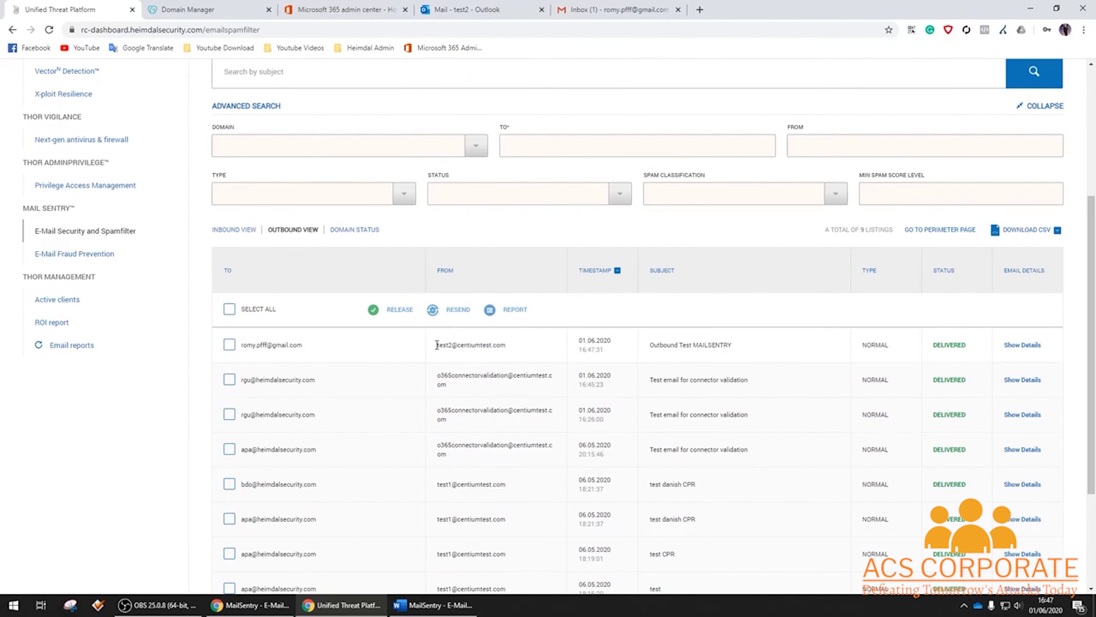
pyautogui.moveTo(439, 344); pyautogui.dragTo(492, 344)
pyautogui.moveTo(313, 344); pyautogui.dragTo(240, 346)
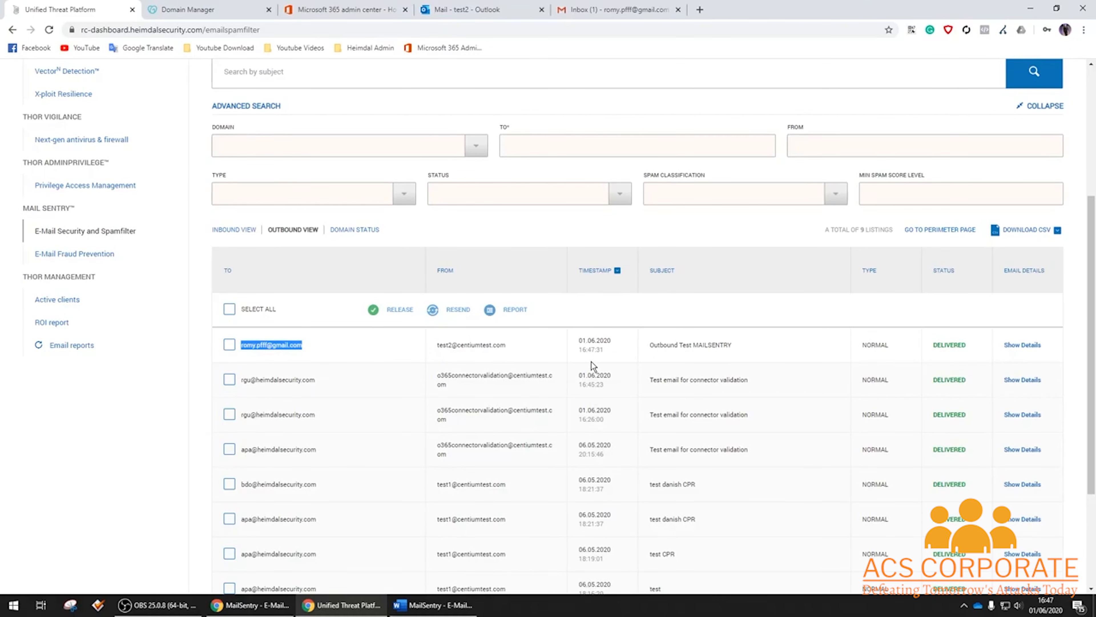
pyautogui.moveTo(741, 346); pyautogui.dragTo(648, 346)
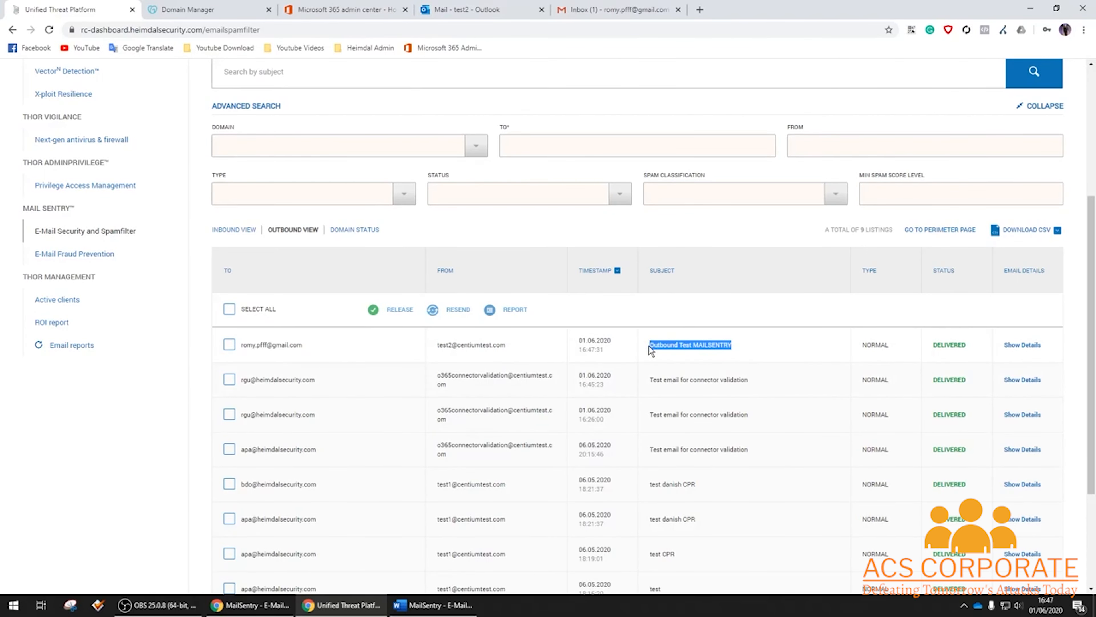
pyautogui.scroll(5, 648, 346)
pyautogui.scroll(-6, 653, 347)
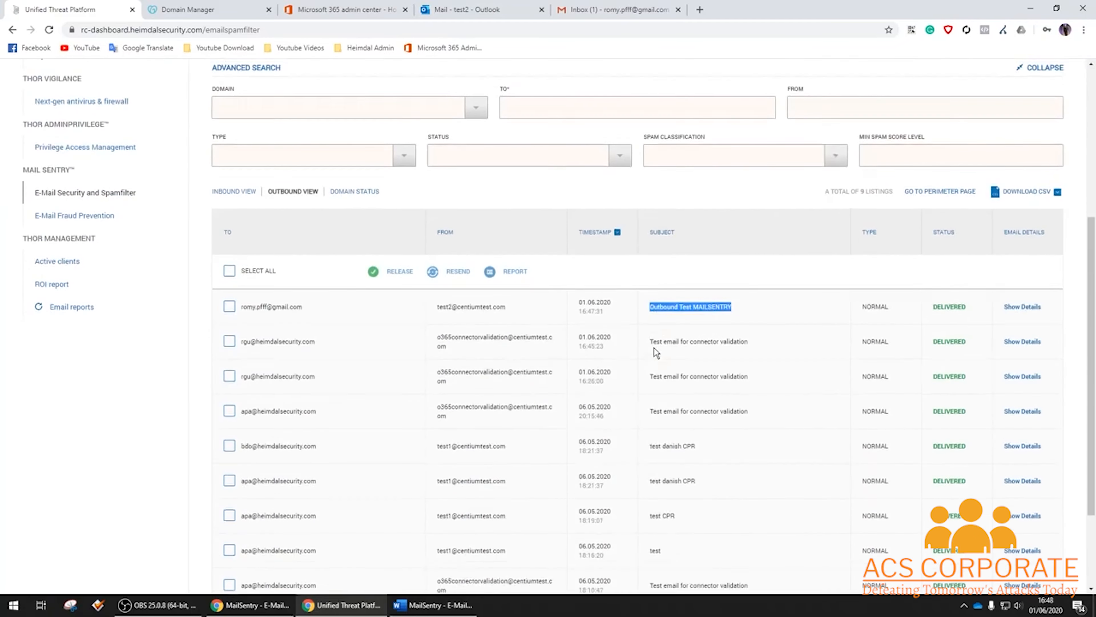
# Review the test email's delivery history and header details, then go to the Home dashboard.
pyautogui.click(1025, 288)
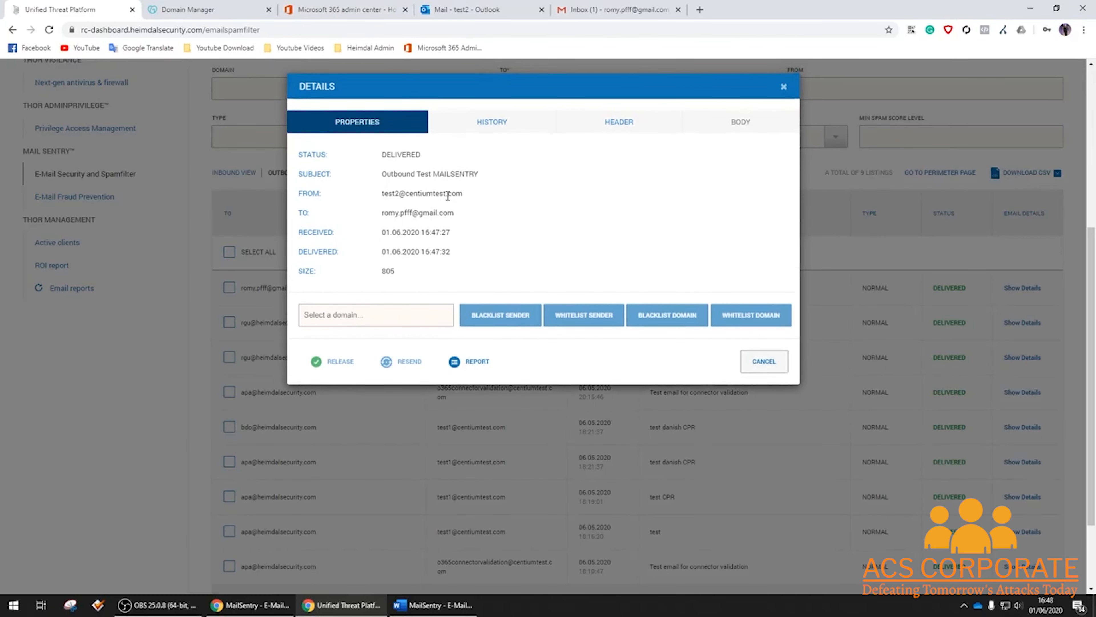
pyautogui.click(492, 122)
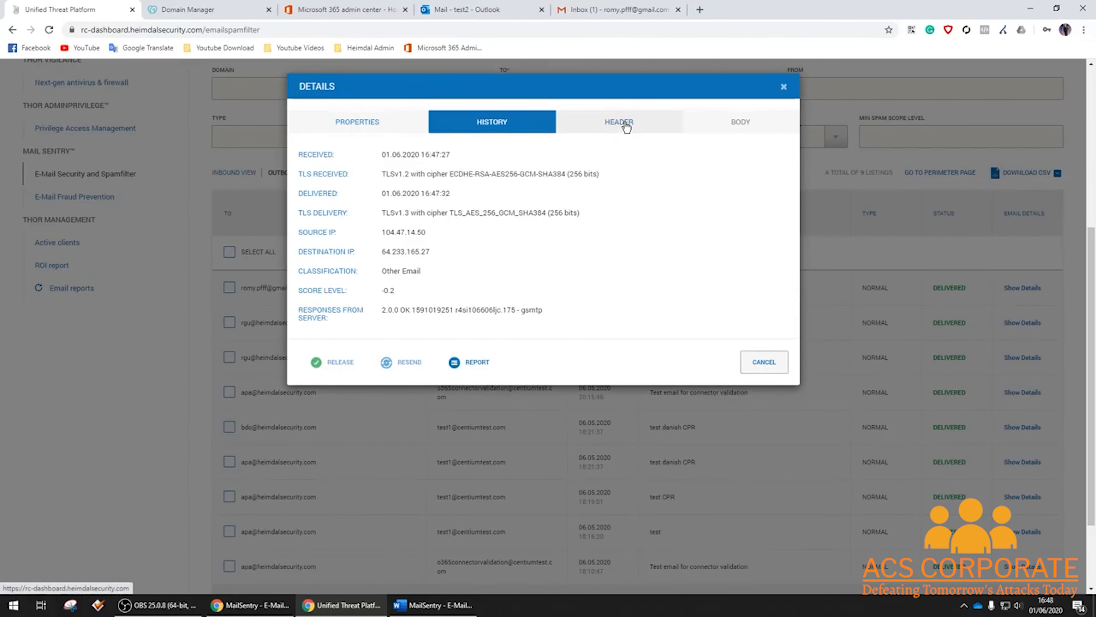
pyautogui.click(627, 127)
pyautogui.click(783, 87)
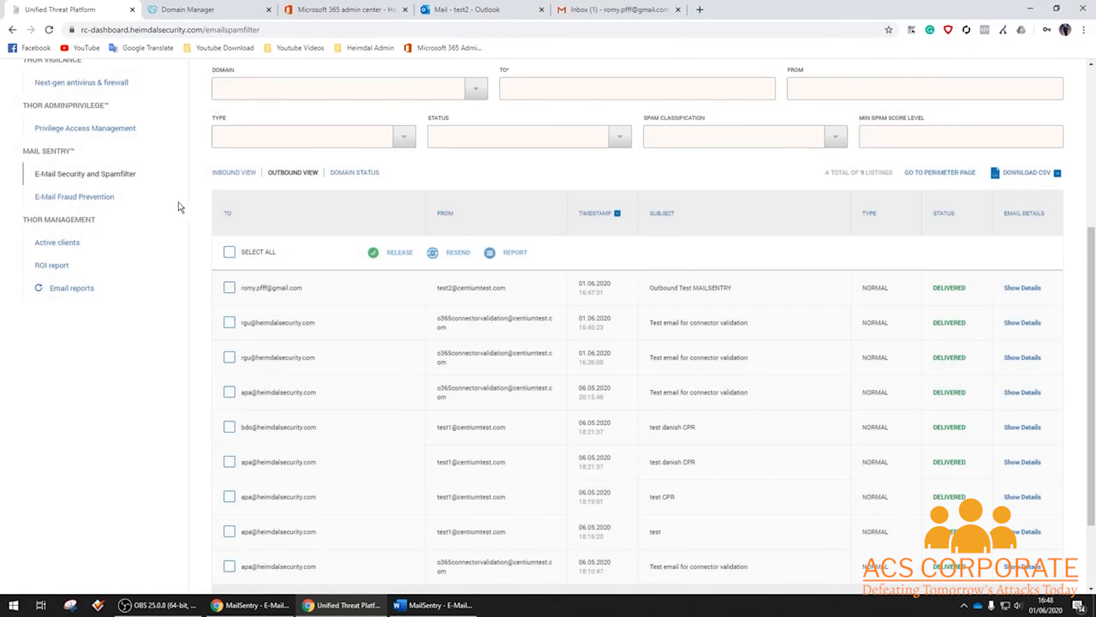
pyautogui.scroll(5, 181, 207)
pyautogui.click(56, 231)
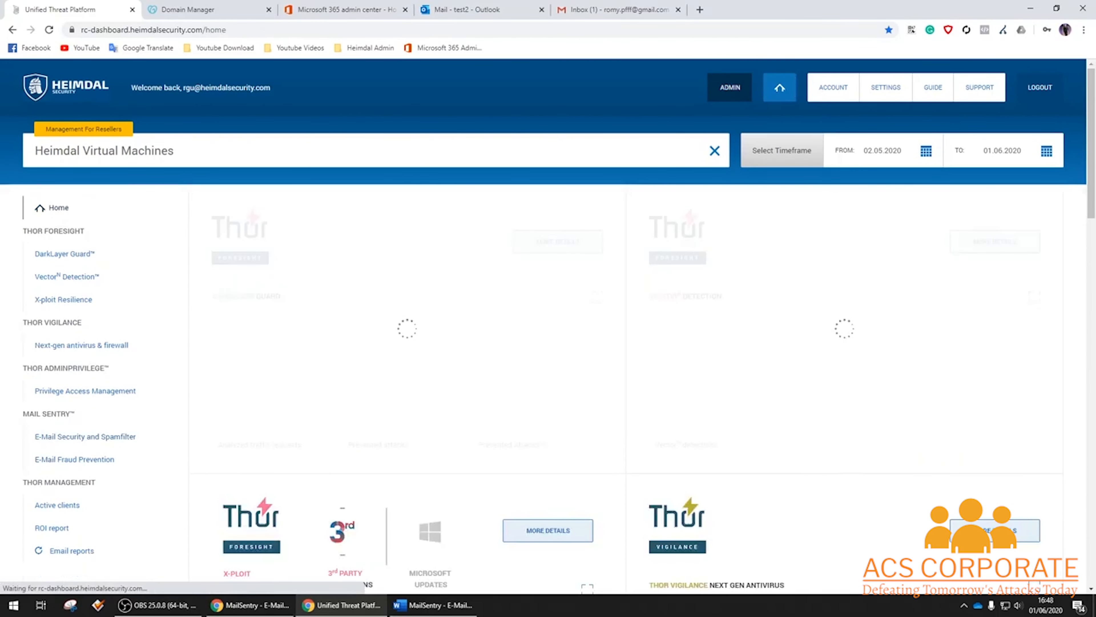